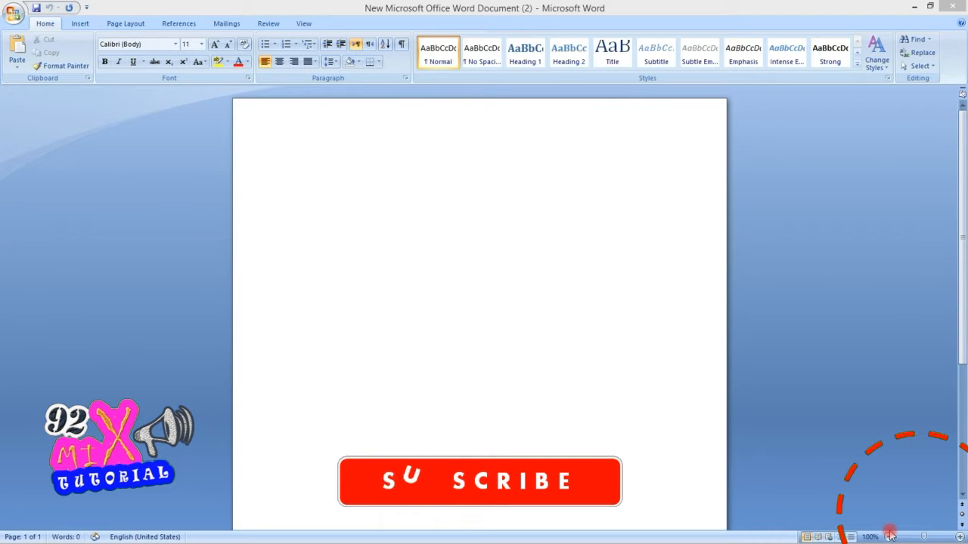
# Look over the Resources page of the Word Options and close the options
pyautogui.click(11, 19)
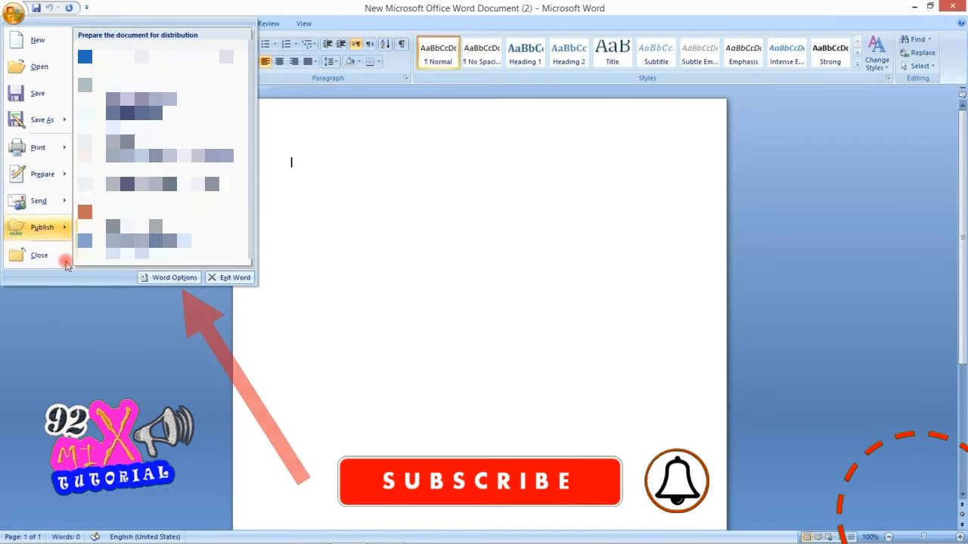
pyautogui.click(174, 278)
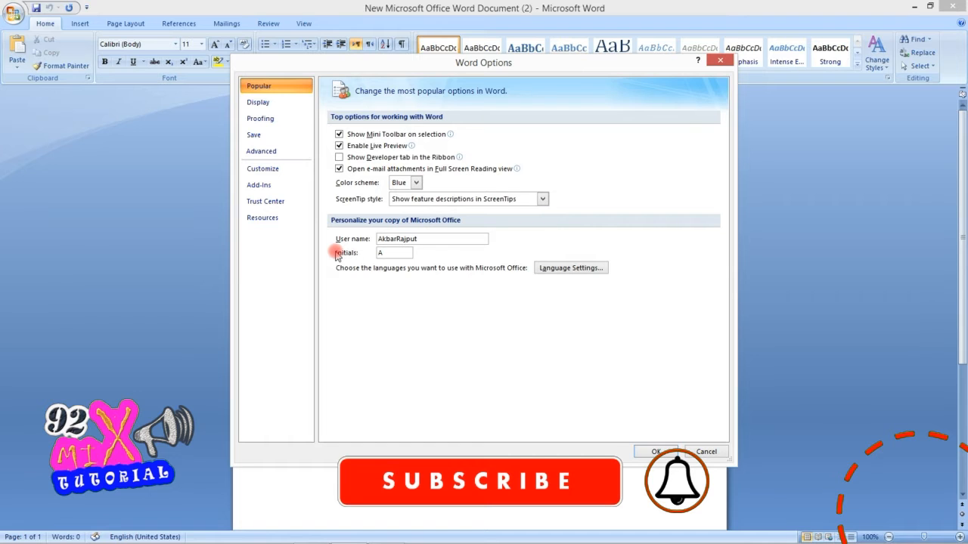
pyautogui.click(270, 219)
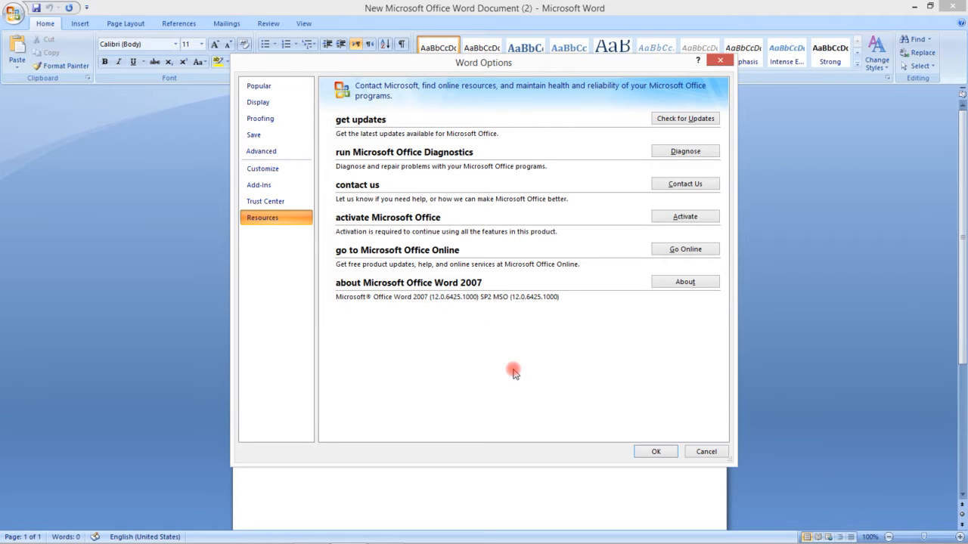
pyautogui.click(656, 452)
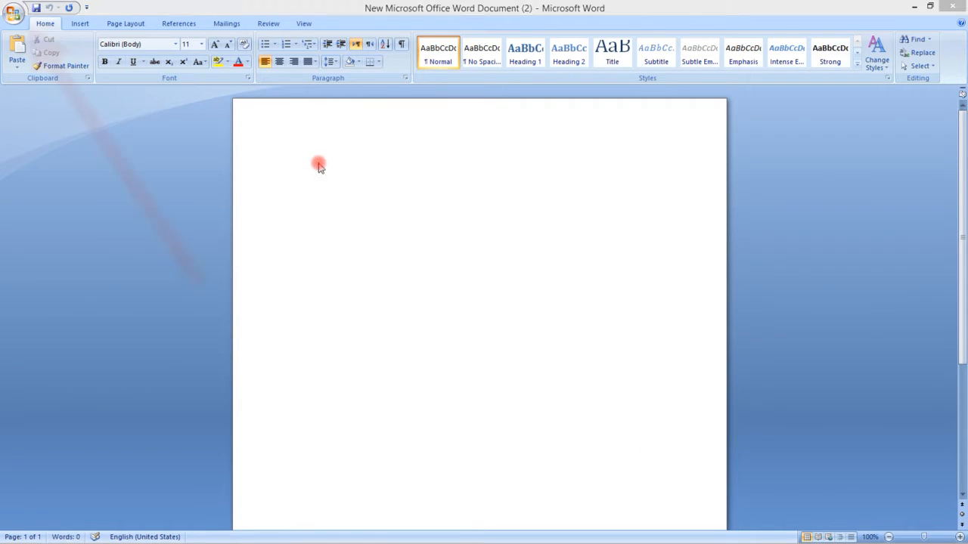
# Create a new blank document
pyautogui.click(14, 12)
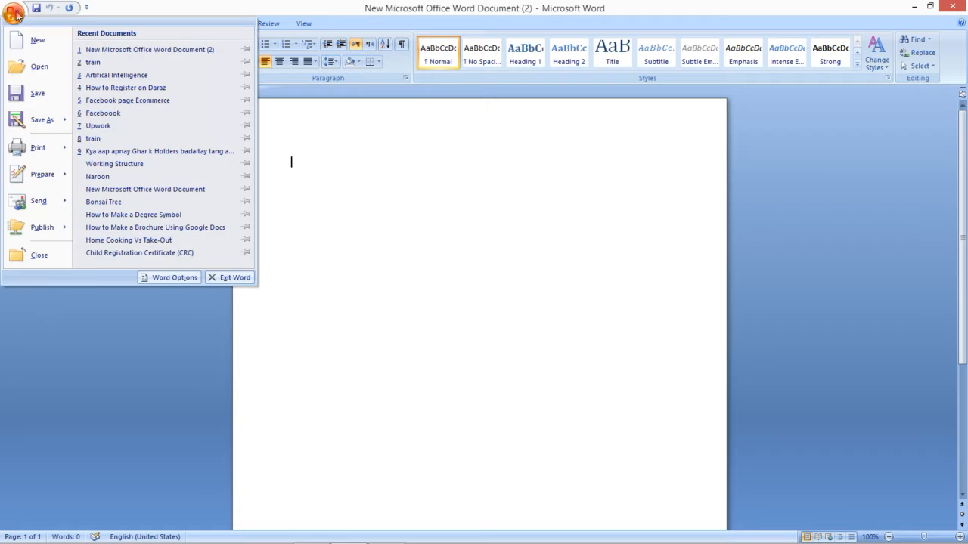
pyautogui.click(33, 39)
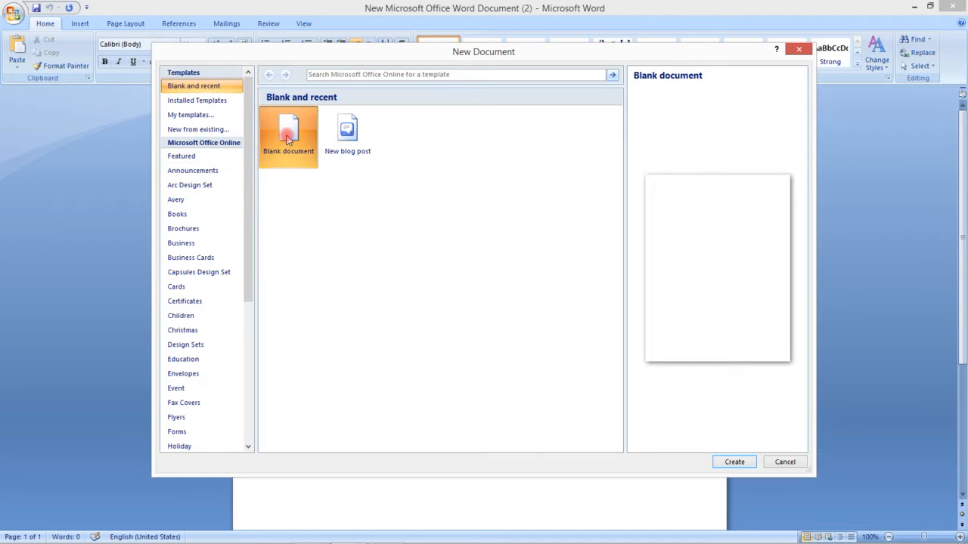
pyautogui.click(734, 462)
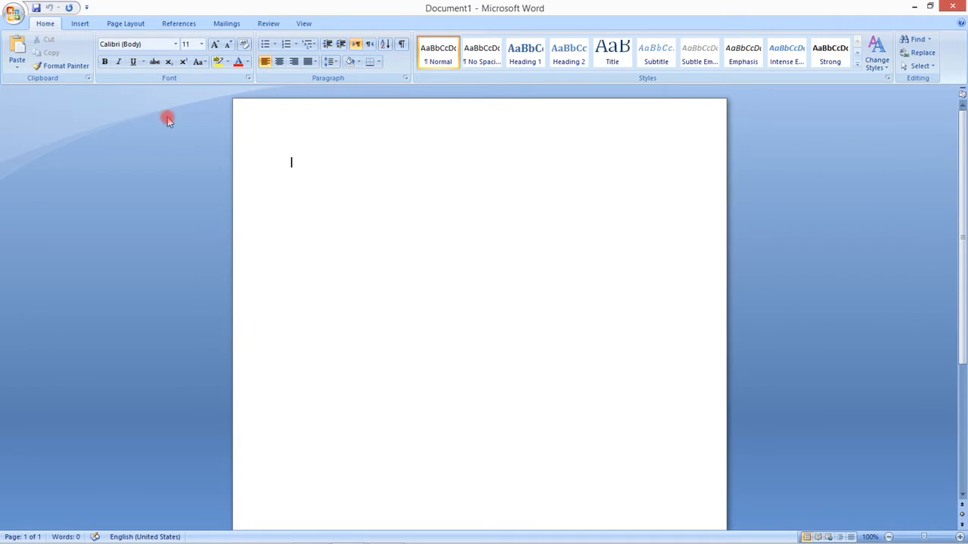
pyautogui.click(80, 23)
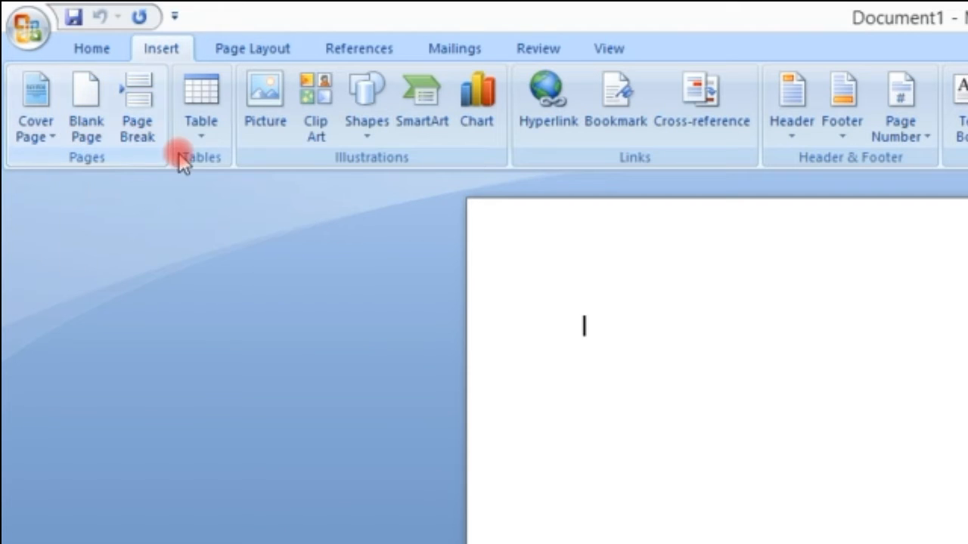
pyautogui.click(200, 129)
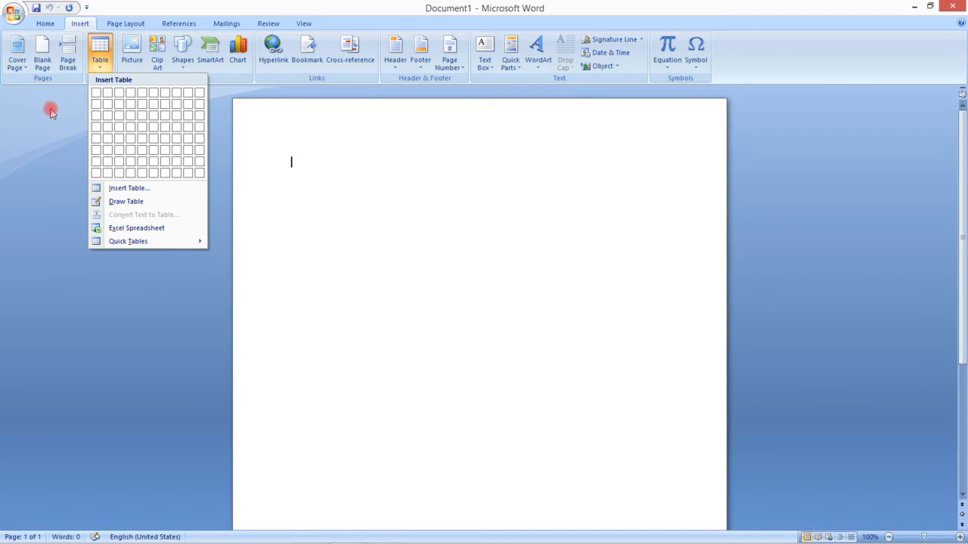
pyautogui.click(112, 189)
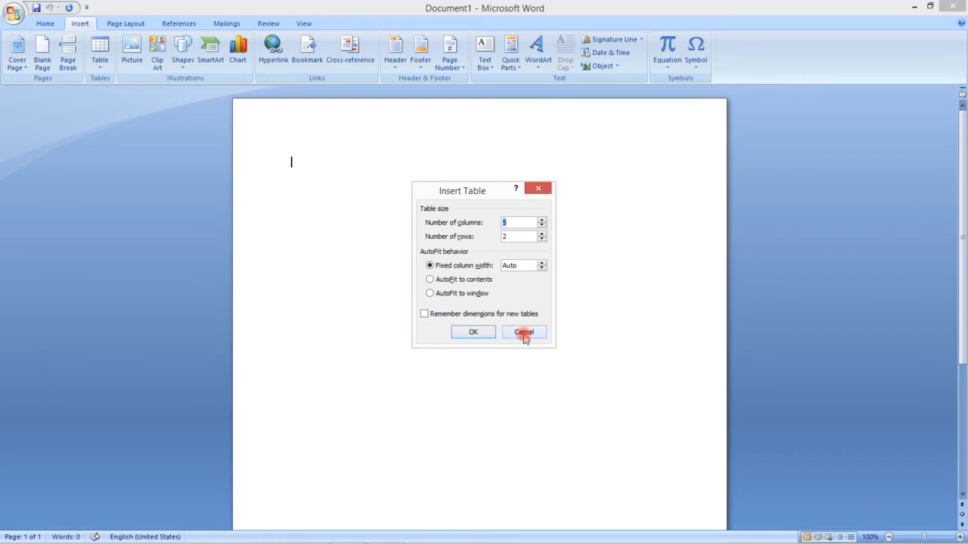
pyautogui.click(523, 333)
# Try drawing a single-cell table by hand across the upper part of the page, and undo it
pyautogui.click(101, 73)
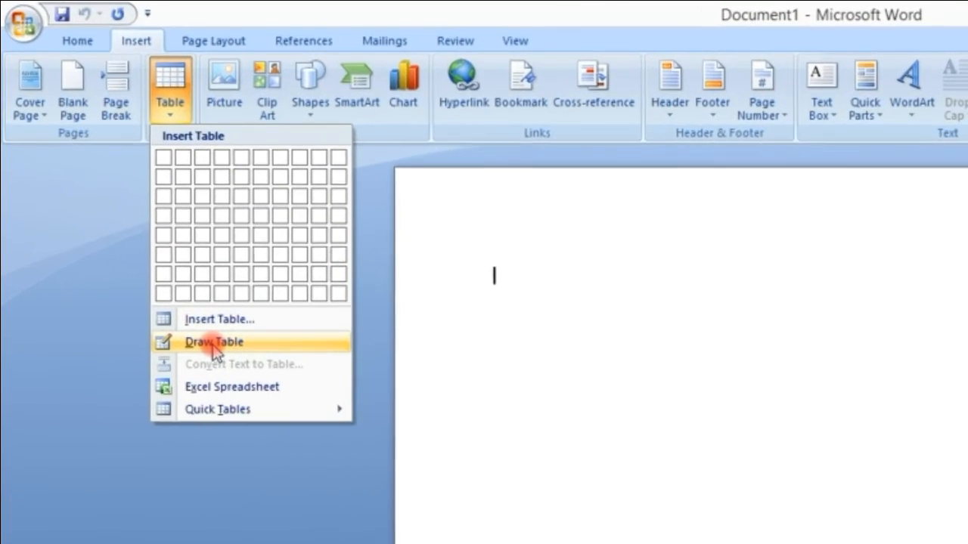
pyautogui.click(199, 318)
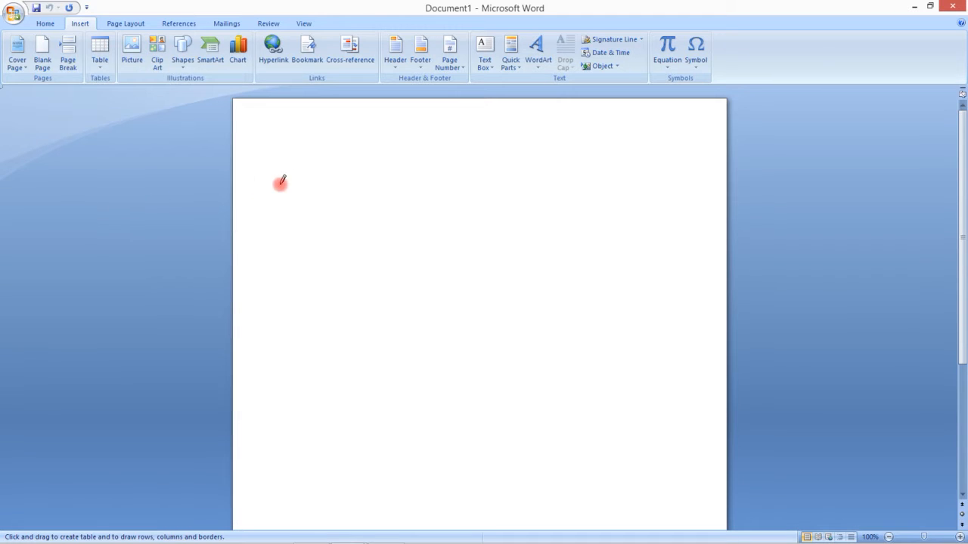
pyautogui.moveTo(307, 136)
pyautogui.mouseDown()
pyautogui.moveTo(311, 214)
pyautogui.moveTo(620, 301)
pyautogui.moveTo(660, 321)
pyautogui.mouseUp()
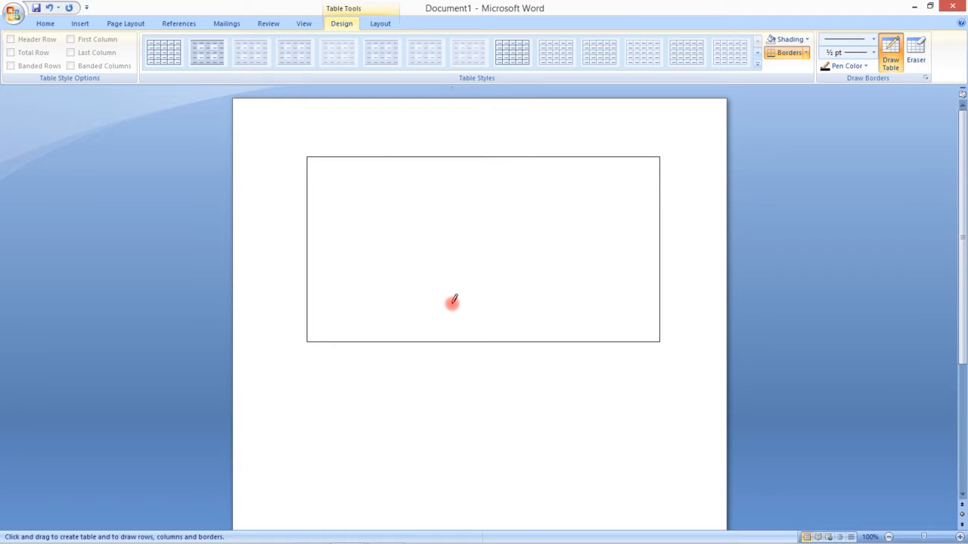
pyautogui.hotkey('ctrl', 'z')
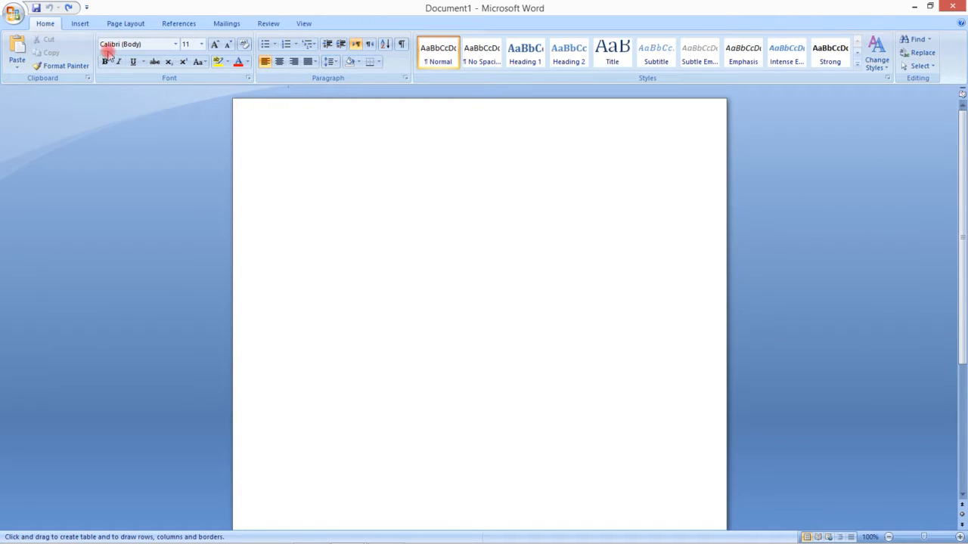
# Try inserting the Calendar 1 quick table into the blank page, and undo it
pyautogui.click(80, 23)
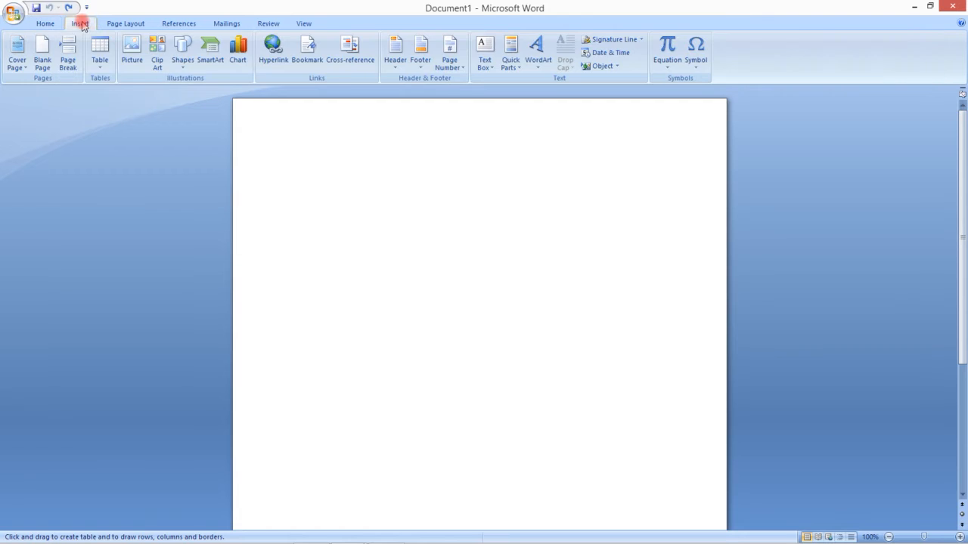
pyautogui.click(98, 67)
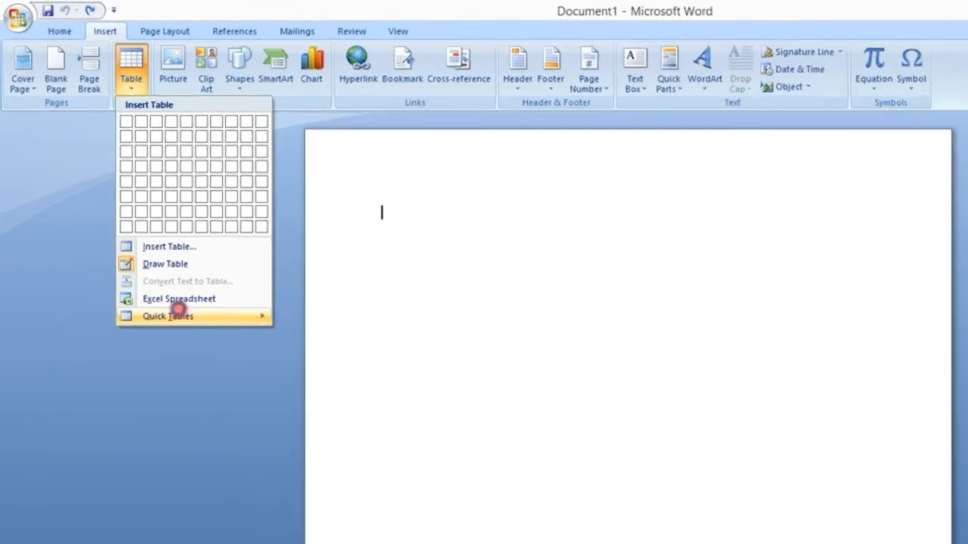
pyautogui.moveTo(135, 241)
pyautogui.scroll(-1, 447, 302)
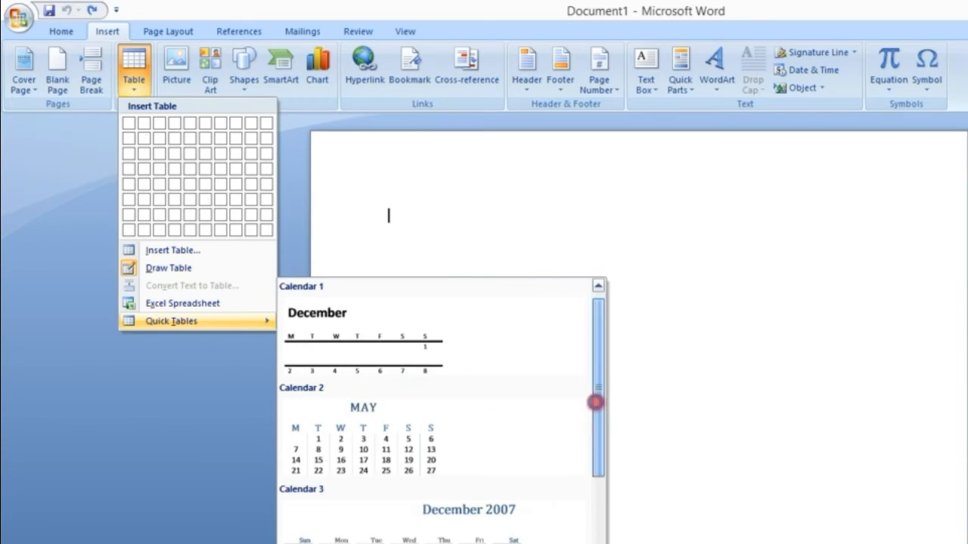
pyautogui.moveTo(595, 403); pyautogui.dragTo(607, 335)
pyautogui.click(334, 320)
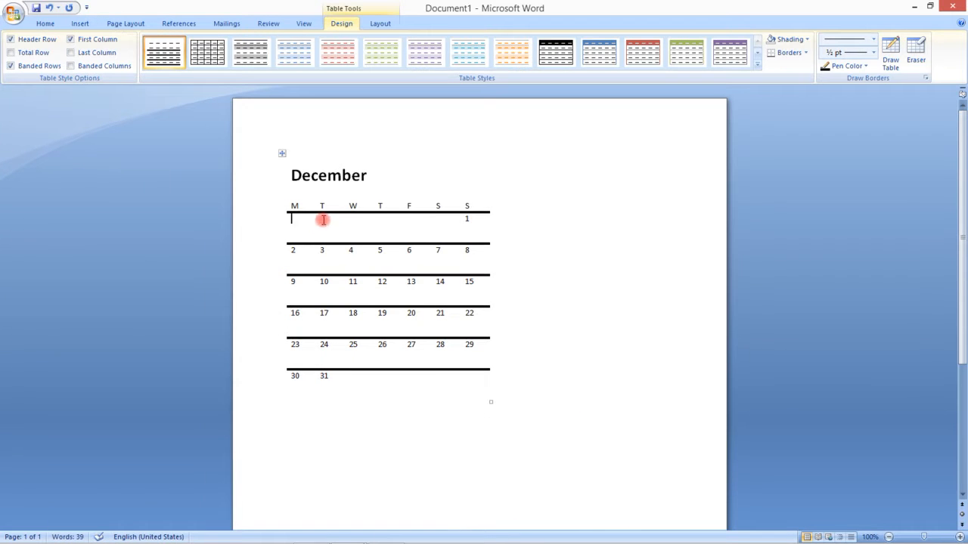
pyautogui.hotkey('ctrl', 'z')
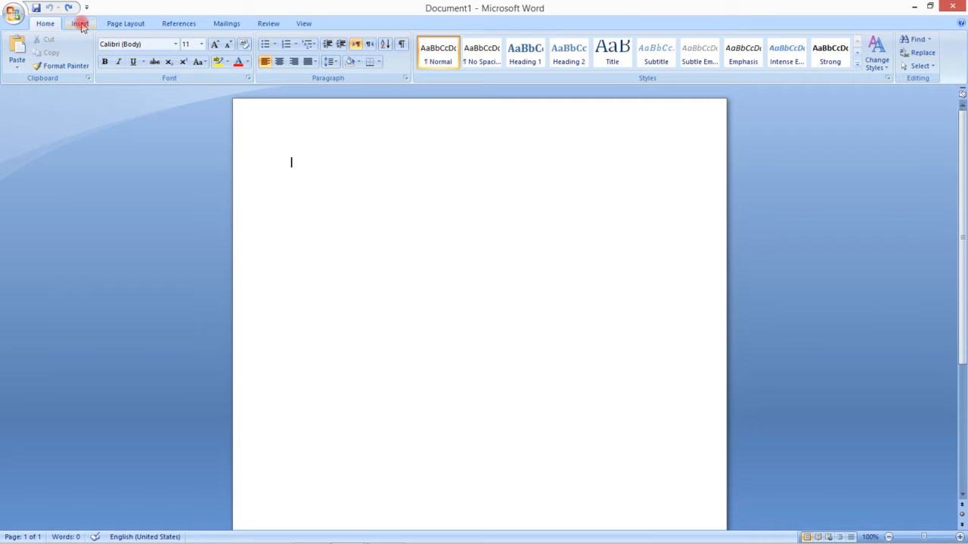
# Write the line "This Is a Basic Tutorial for Beginners..." at the start of the document
pyautogui.click(124, 24)
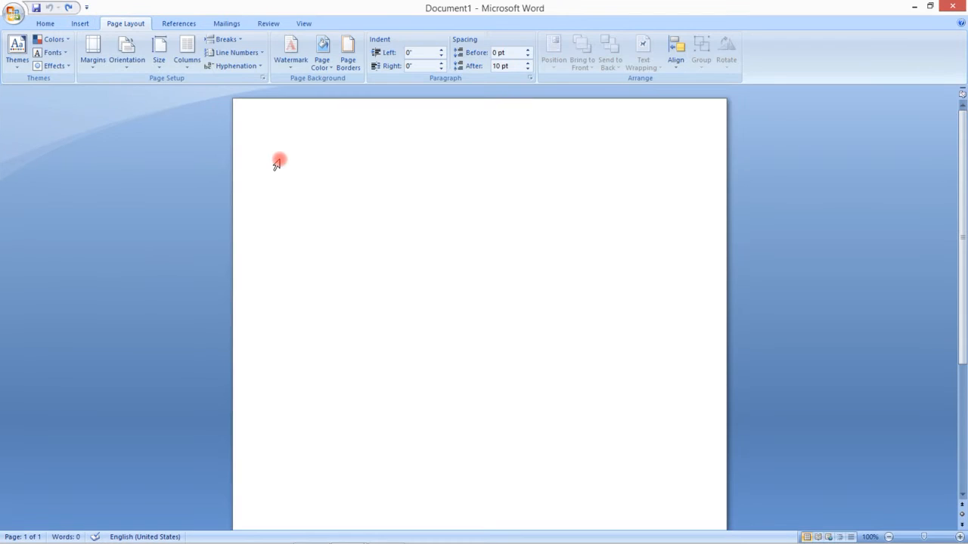
pyautogui.write('This Is a Basic Tutori')
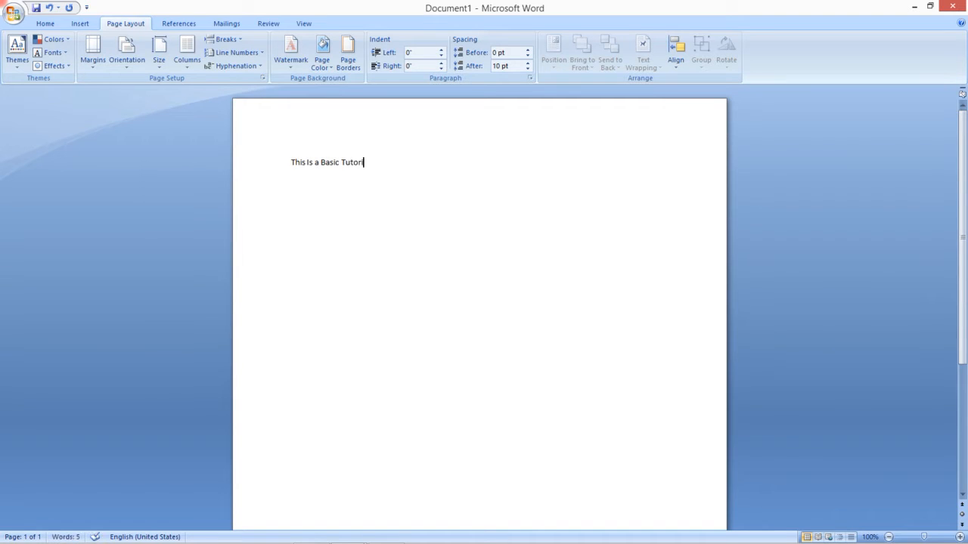
pyautogui.write('al for Beginners...')
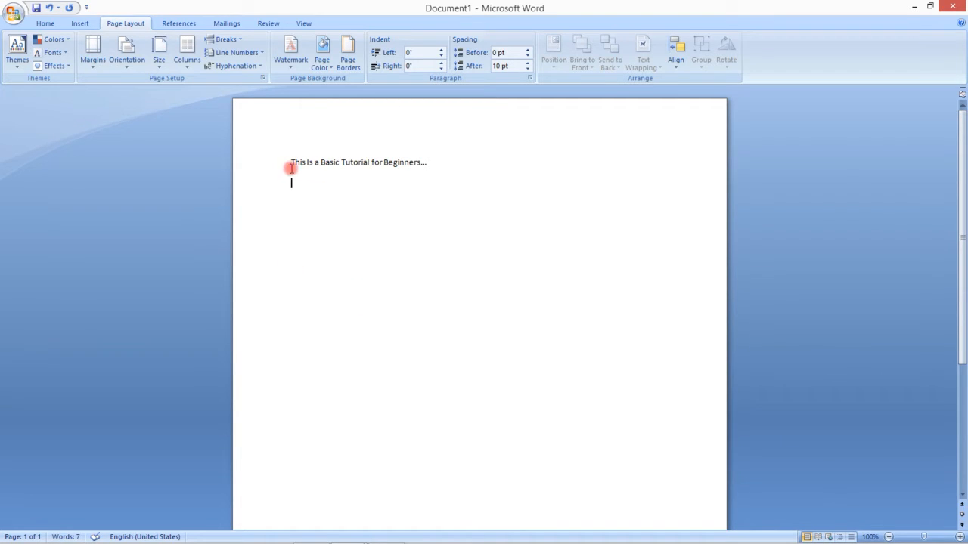
# Set the font size of the whole "This Is a Basic Tutorial for Beginners..." line to 12
pyautogui.click(44, 23)
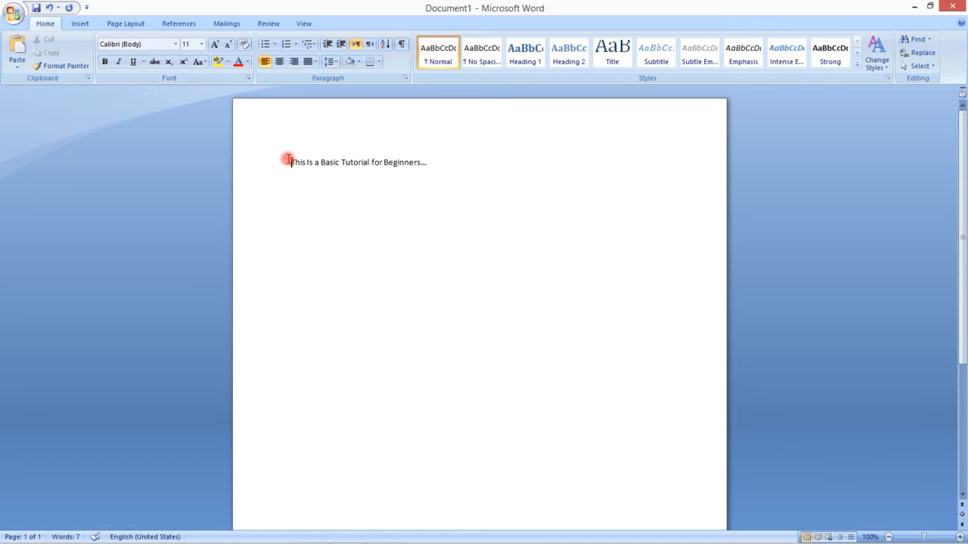
pyautogui.moveTo(290, 162); pyautogui.dragTo(434, 158)
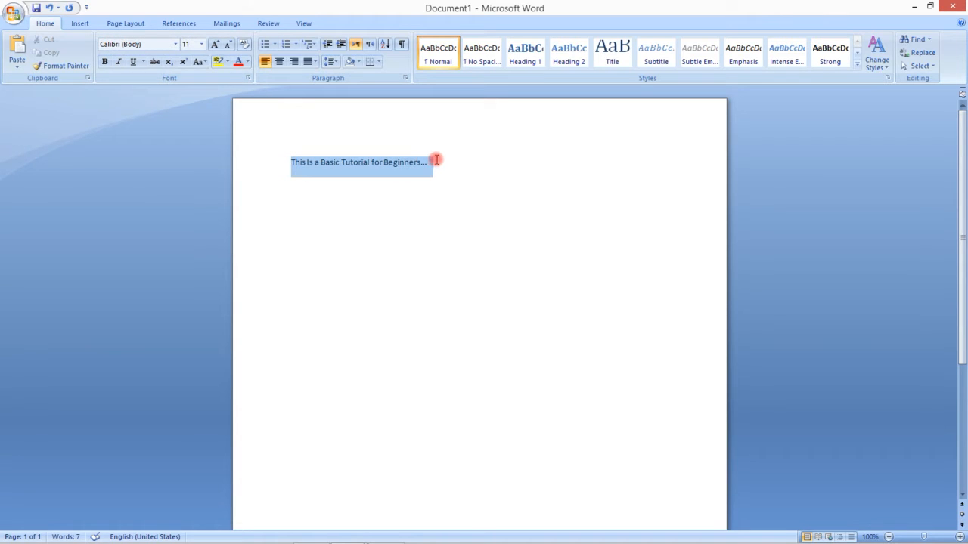
pyautogui.click(201, 44)
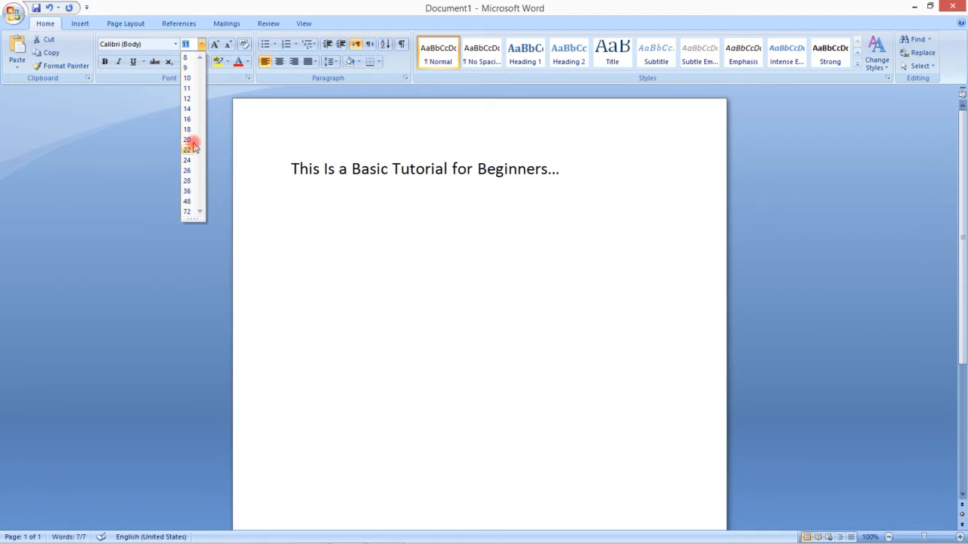
pyautogui.click(187, 99)
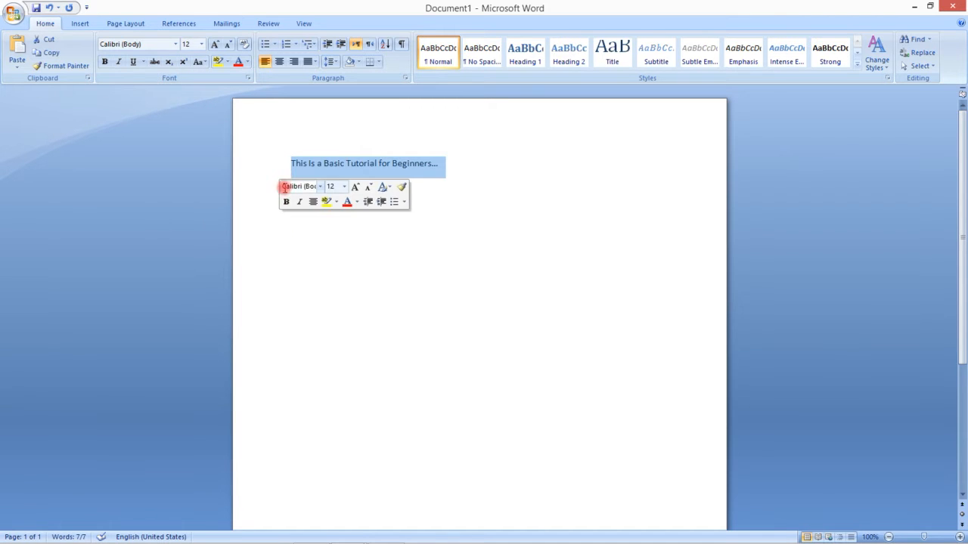
pyautogui.click(287, 166)
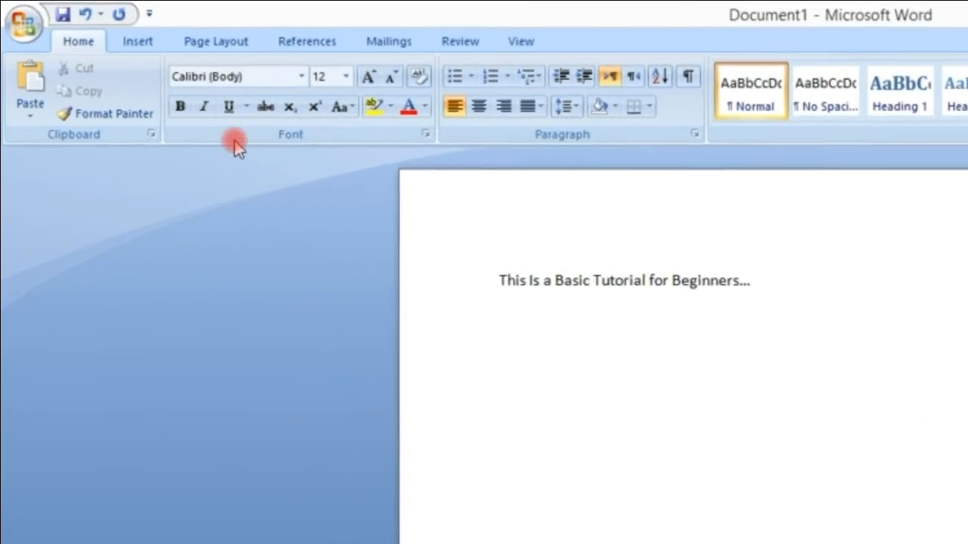
# Grow the font of the whole tutorial line in several increments and shrink it back to size 12
pyautogui.click(422, 90)
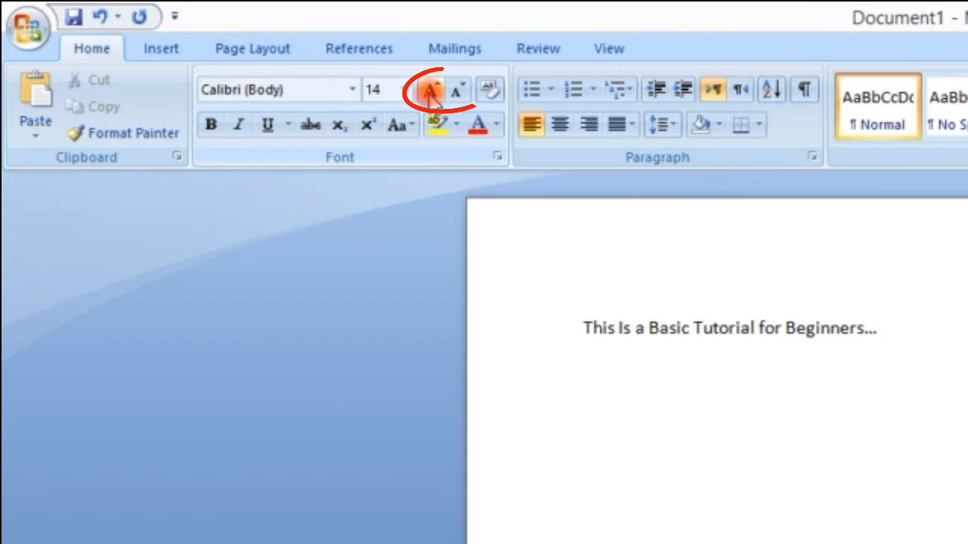
pyautogui.moveTo(576, 310); pyautogui.dragTo(892, 326)
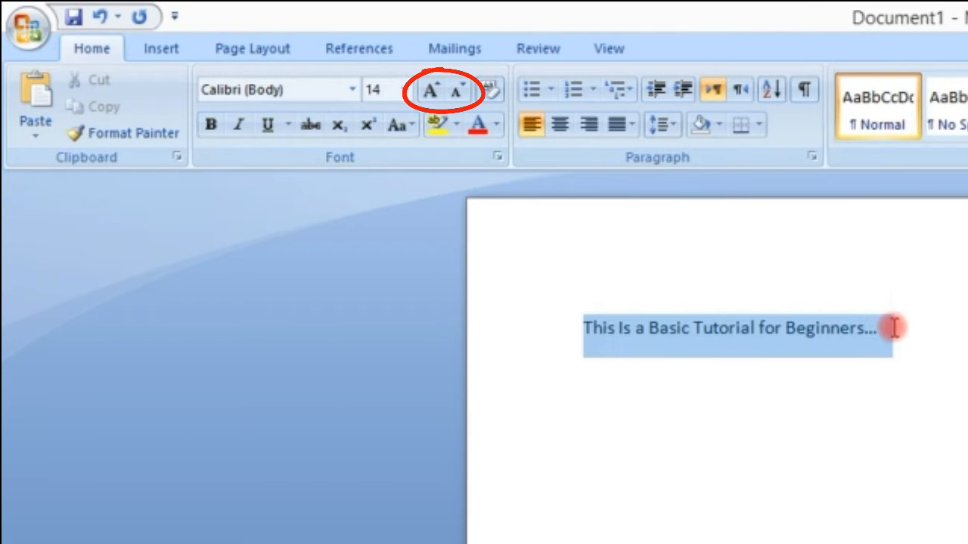
pyautogui.click(430, 91)
pyautogui.click(430, 90)
pyautogui.click(429, 91)
pyautogui.click(429, 91)
pyautogui.click(455, 91)
pyautogui.click(455, 90)
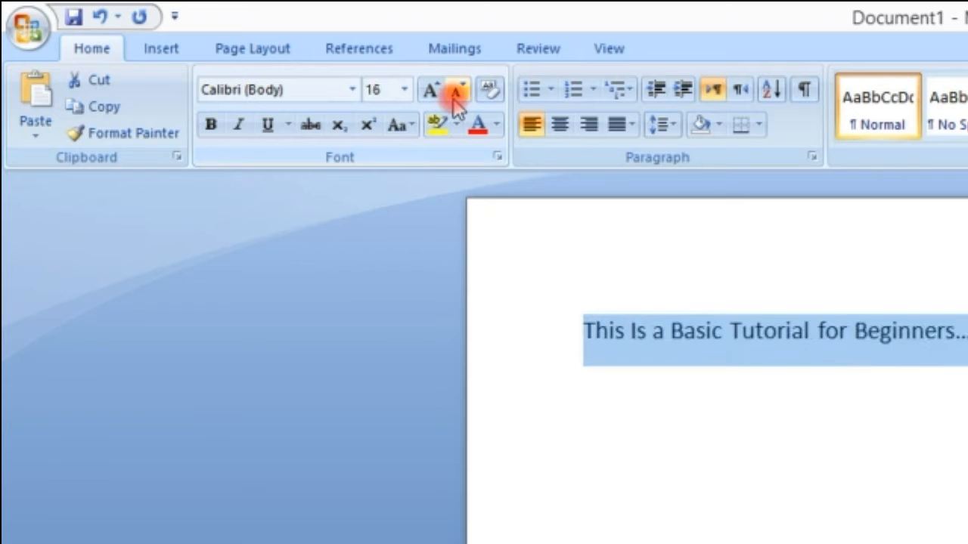
pyautogui.click(455, 91)
pyautogui.click(454, 91)
pyautogui.moveTo(512, 417)
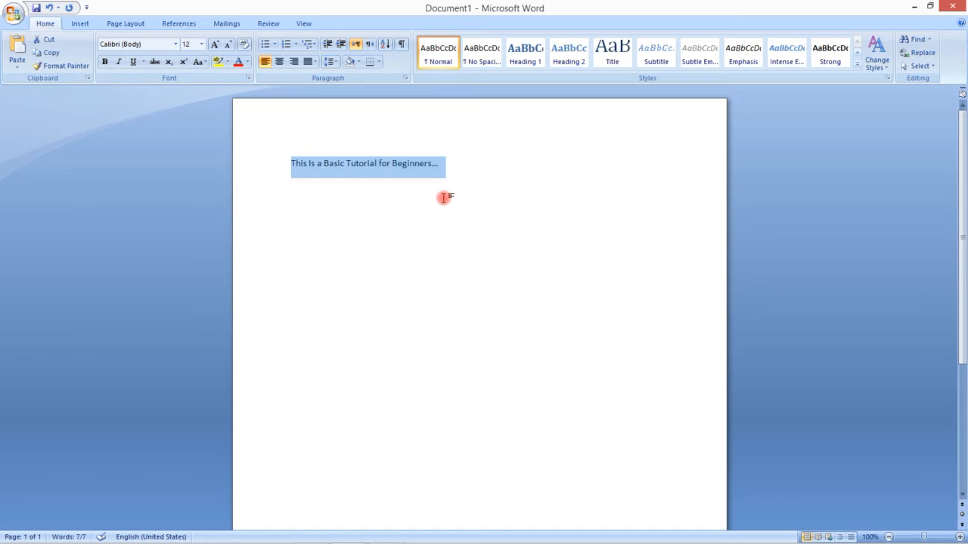
pyautogui.click(881, 384)
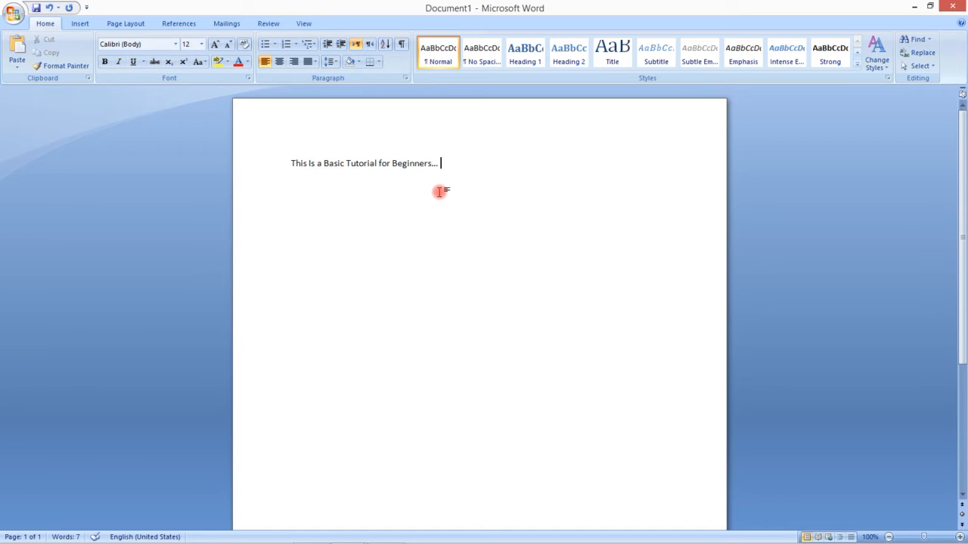
# Underline the words "Basic Tutorial" in the line and enlarge them to font size 20
pyautogui.tripleClick(331, 164)
pyautogui.click(323, 162)
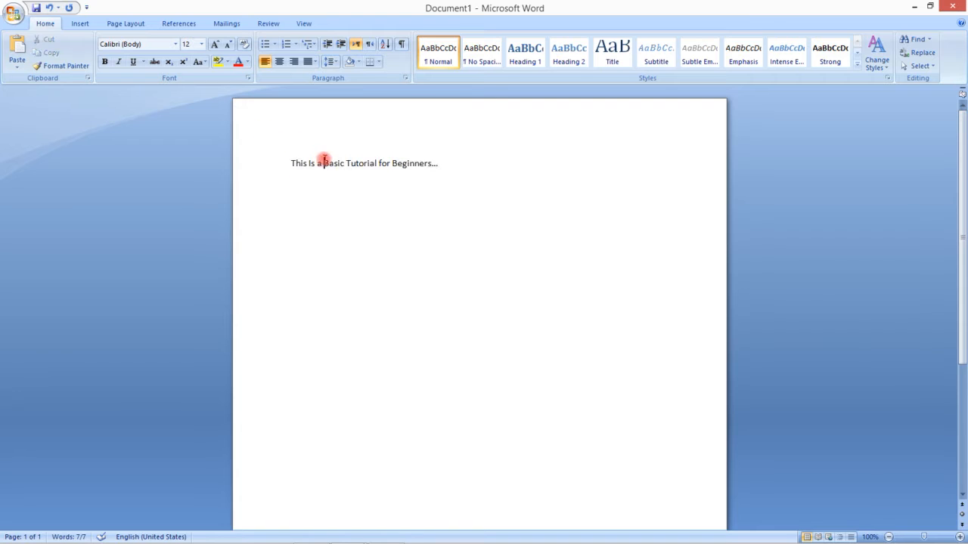
pyautogui.moveTo(325, 163); pyautogui.dragTo(352, 163)
pyautogui.click(133, 62)
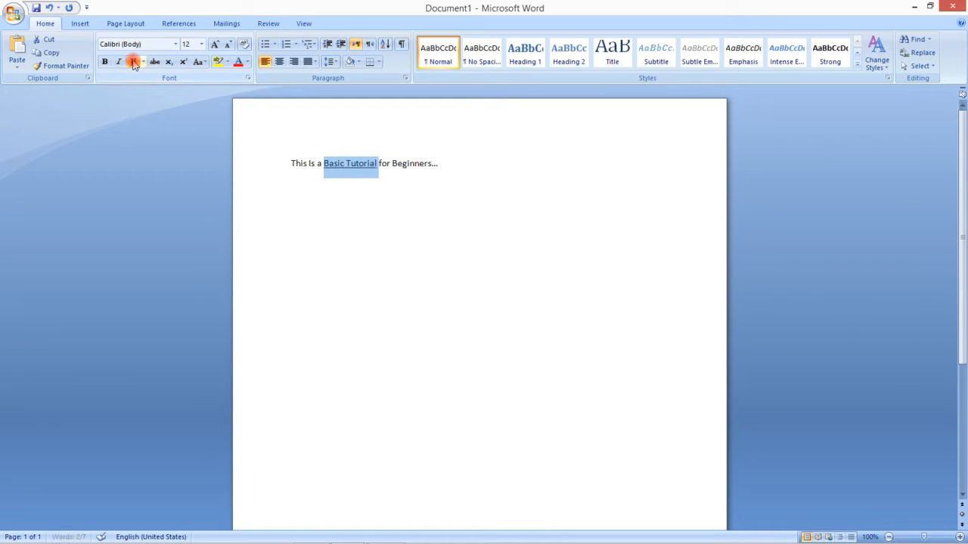
pyautogui.click(215, 45)
pyautogui.click(214, 45)
pyautogui.click(215, 45)
pyautogui.click(215, 45)
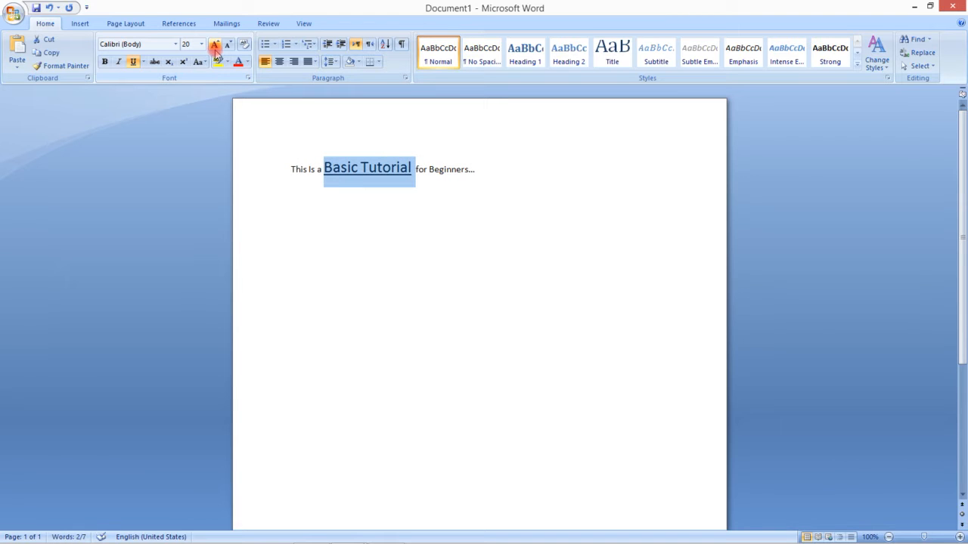
# Shrink the words "Basic Tutorial" to font size 14
pyautogui.click(226, 46)
pyautogui.click(226, 46)
pyautogui.click(226, 46)
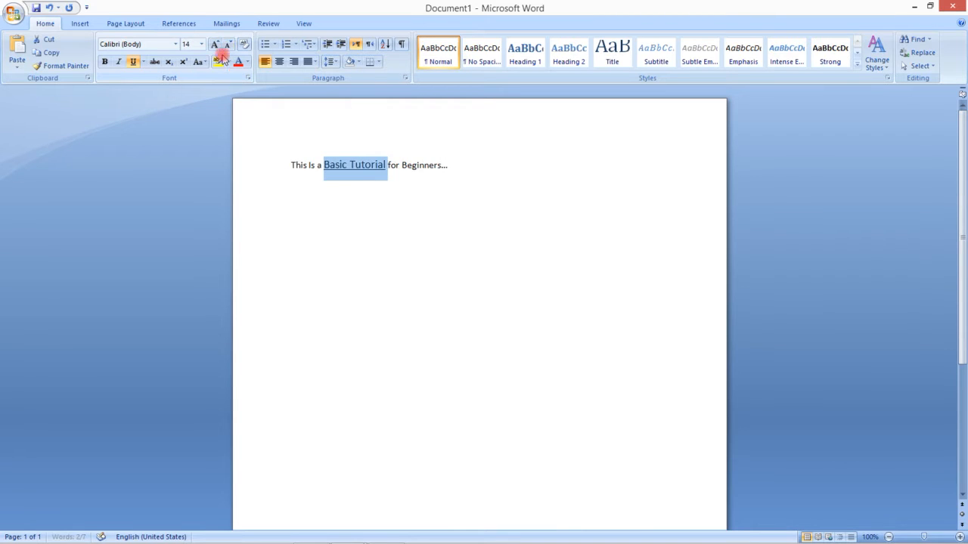
# Remove the underline from "Basic Tutorial" and try italic on the words, leaving them in regular style
pyautogui.click(105, 62)
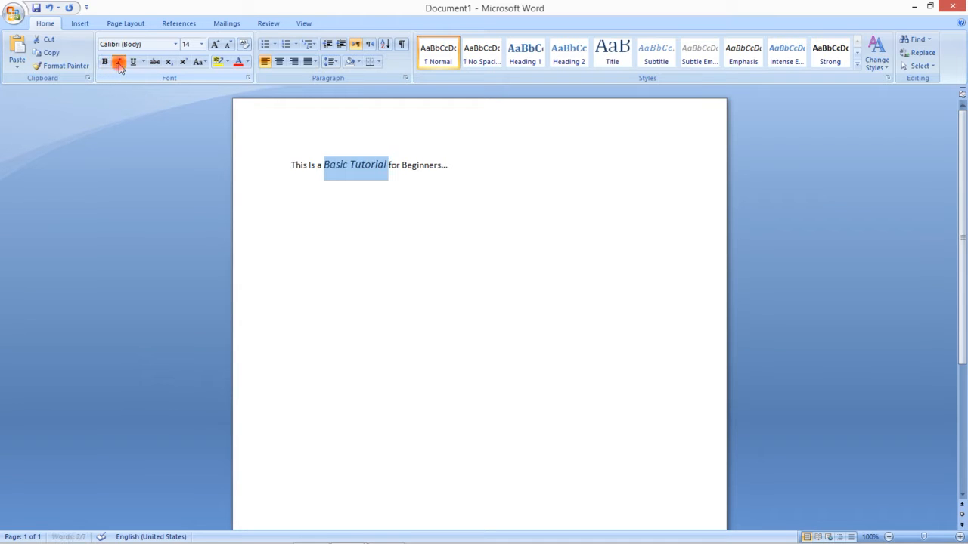
pyautogui.hotkey('ctrl', 'i')
pyautogui.click(105, 62)
pyautogui.hotkey('ctrl', 'i')
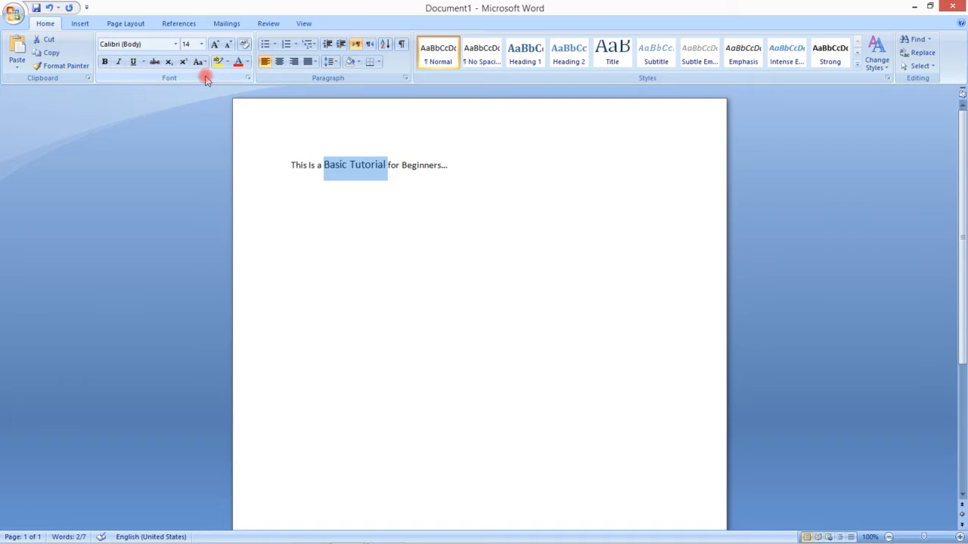
# Change the font of the words "Basic Tutorial" to Harlow Solid Italic
pyautogui.click(198, 62)
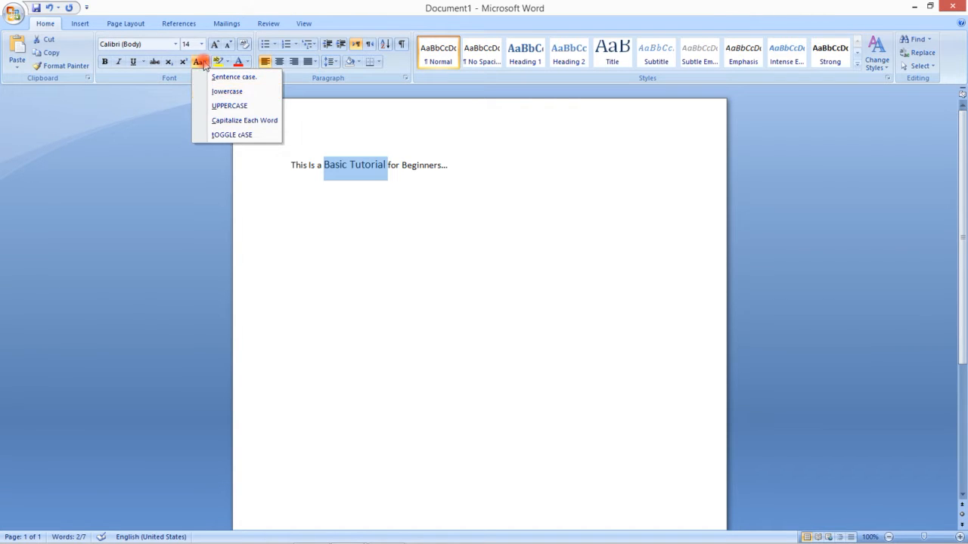
pyautogui.click(199, 62)
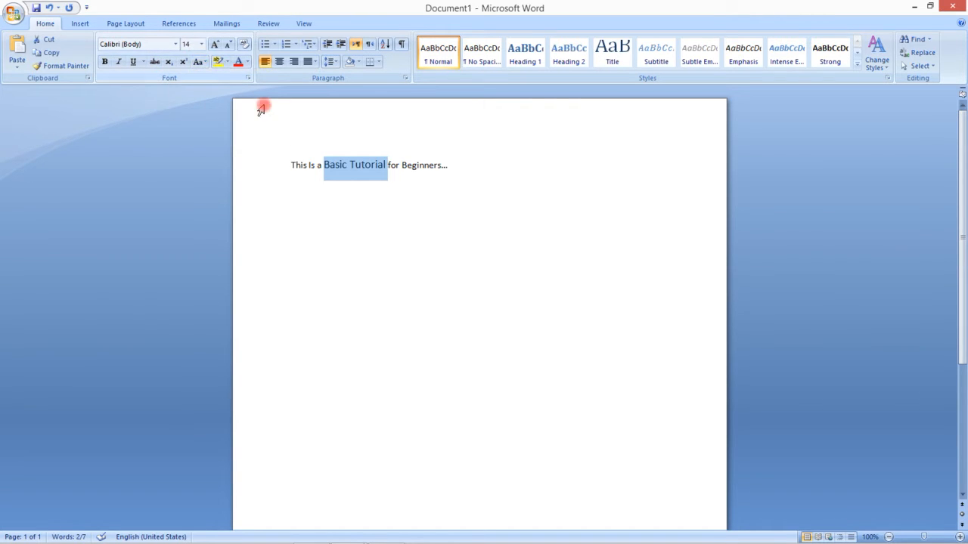
pyautogui.click(174, 45)
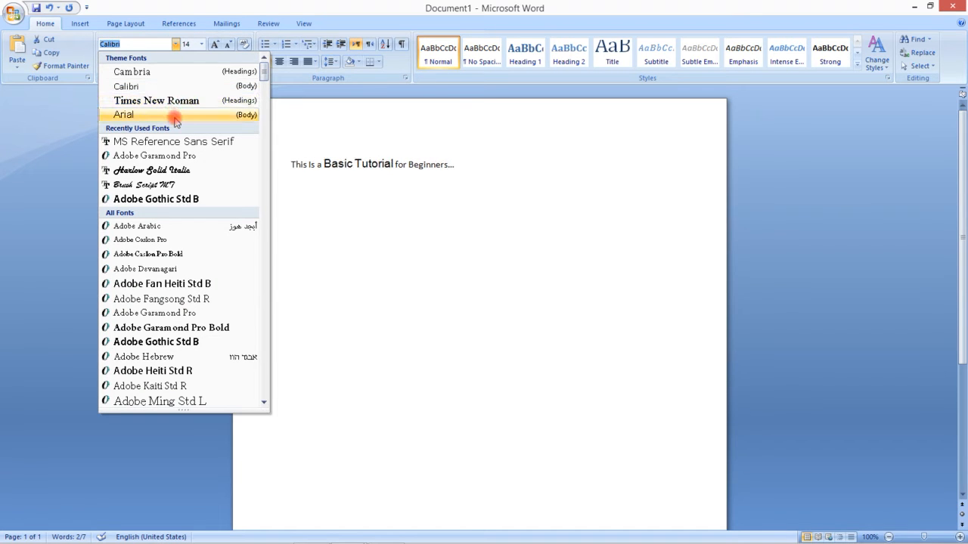
pyautogui.click(179, 171)
pyautogui.click(322, 235)
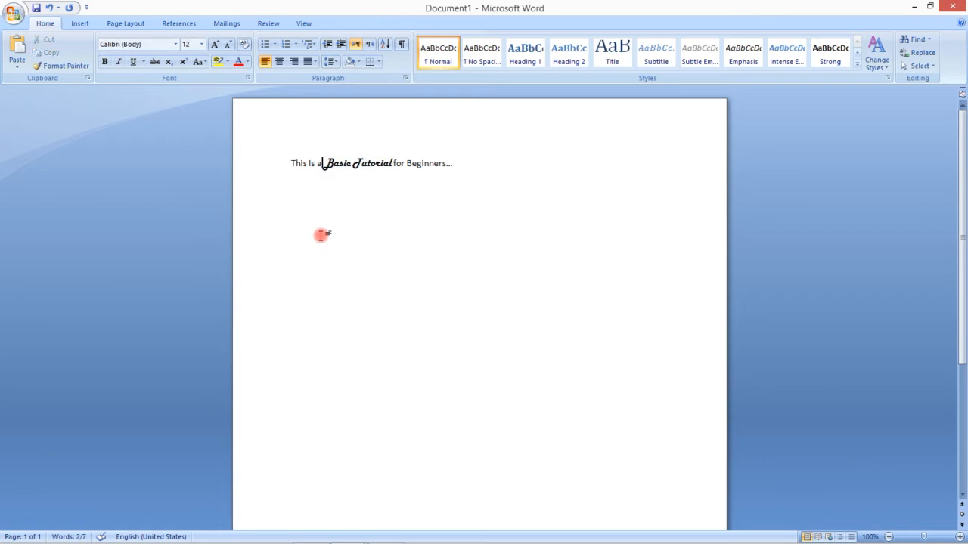
# Grow the font of the whole tutorial line in seven increments, bringing its Calibri text to size 26
pyautogui.moveTo(291, 163); pyautogui.dragTo(460, 163)
pyautogui.click(215, 47)
pyautogui.click(215, 47)
pyautogui.click(216, 47)
pyautogui.click(215, 47)
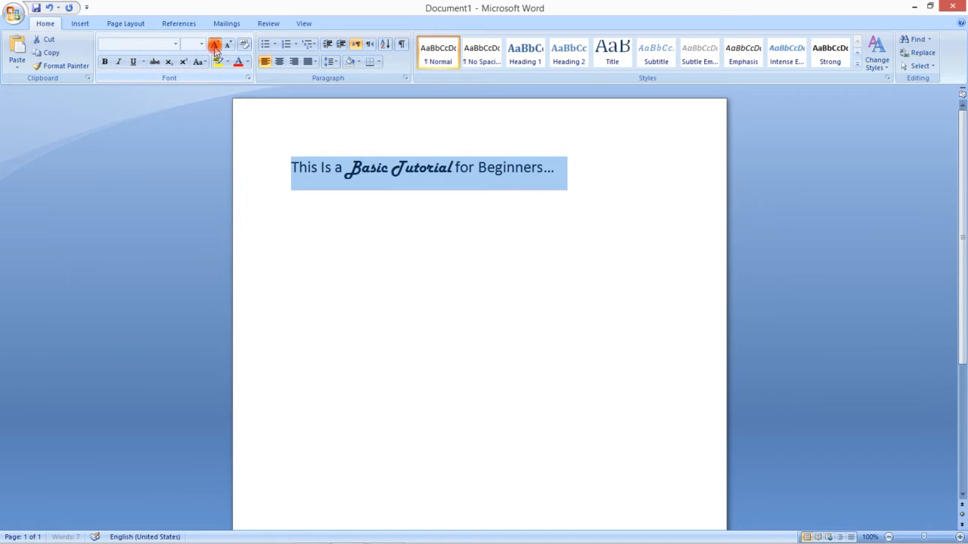
pyautogui.click(216, 47)
pyautogui.click(216, 46)
pyautogui.click(215, 47)
pyautogui.click(313, 274)
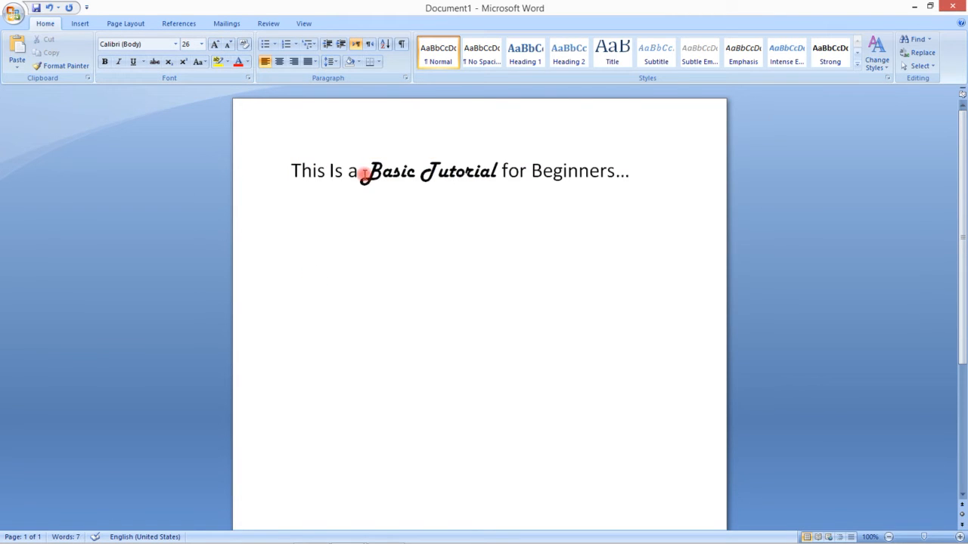
# Color the words "Basic Tutorial" in standard red
pyautogui.moveTo(366, 174); pyautogui.dragTo(492, 165)
pyautogui.click(247, 62)
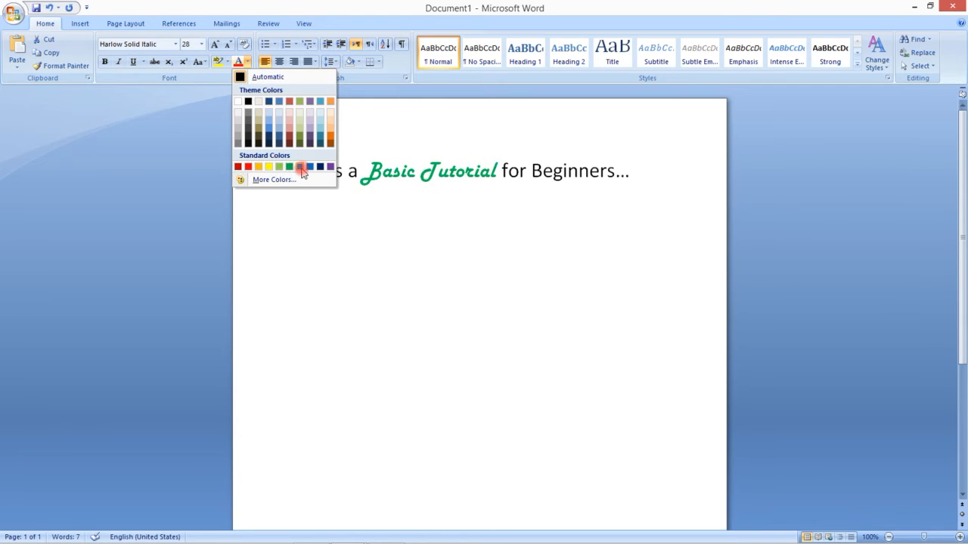
pyautogui.click(248, 166)
pyautogui.click(320, 253)
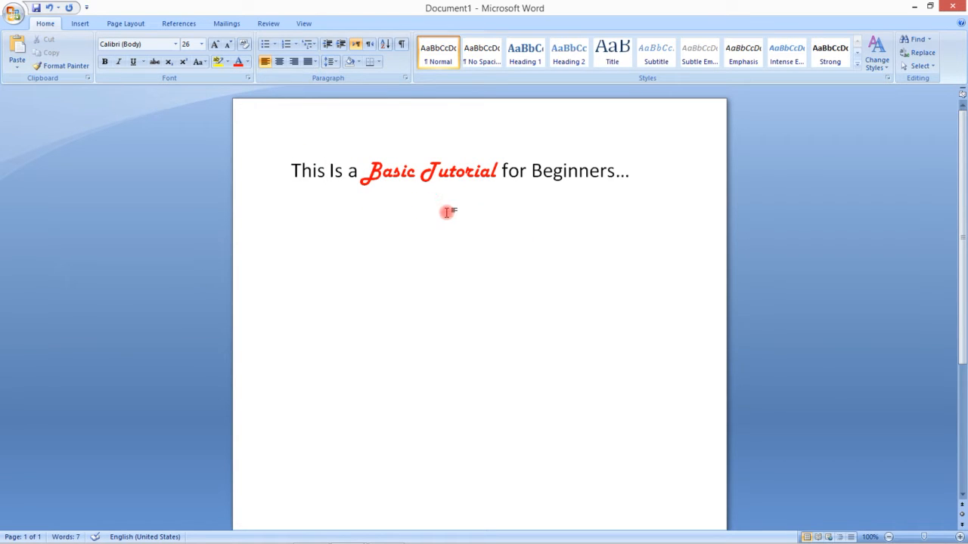
# Highlight "Beginners..." in yellow and extend the yellow highlight to the whole tutorial line
pyautogui.click(292, 171)
pyautogui.moveTo(533, 162); pyautogui.dragTo(640, 173)
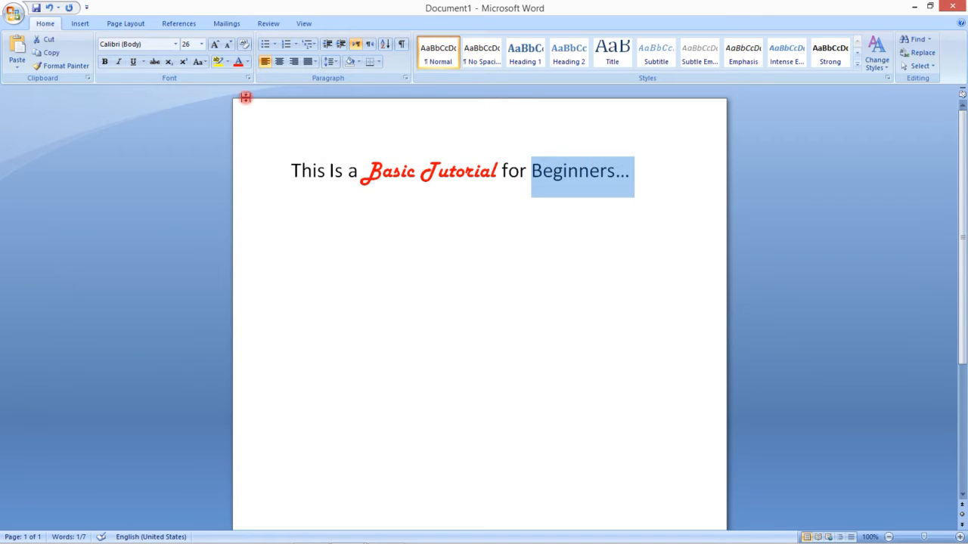
pyautogui.click(218, 63)
pyautogui.click(373, 260)
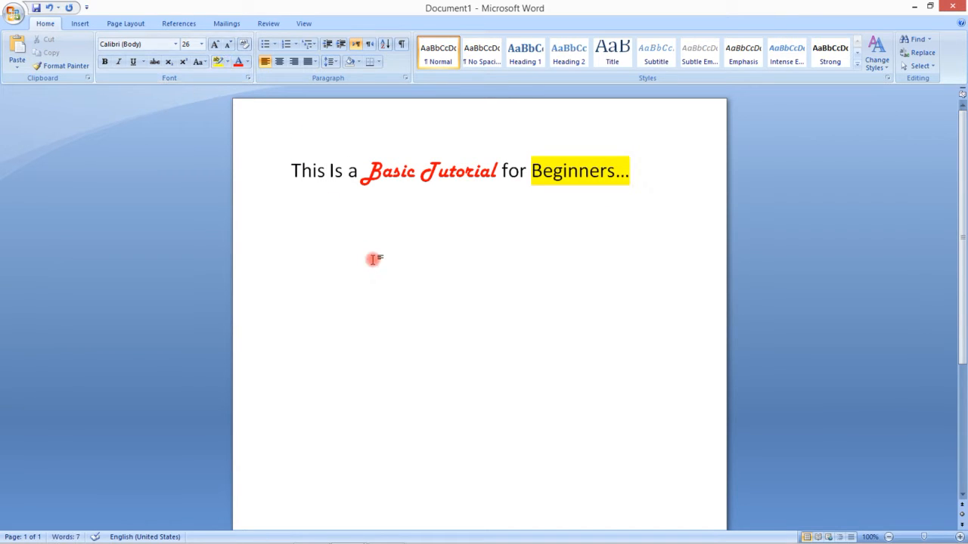
pyautogui.moveTo(288, 170); pyautogui.dragTo(622, 156)
pyautogui.click(217, 61)
pyautogui.click(354, 272)
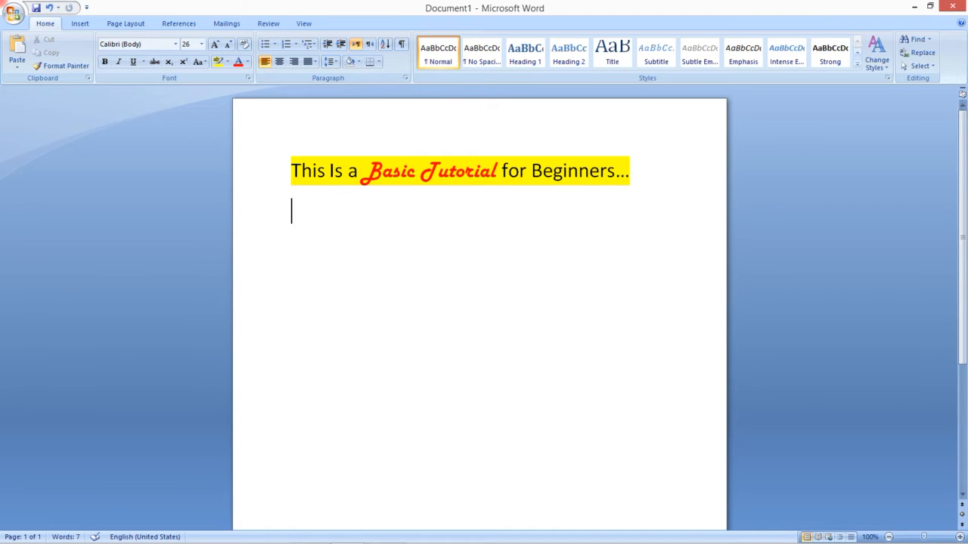
# Add three lines below the heading: "Beginners who want to start office job...", "Those who want to start work...", "Those who wants to feel better..."
pyautogui.write('Beginners who want to start office job in next one week. Those who want to start work from First day. Those who wants to feel better in front of their co-workers and Boss!')
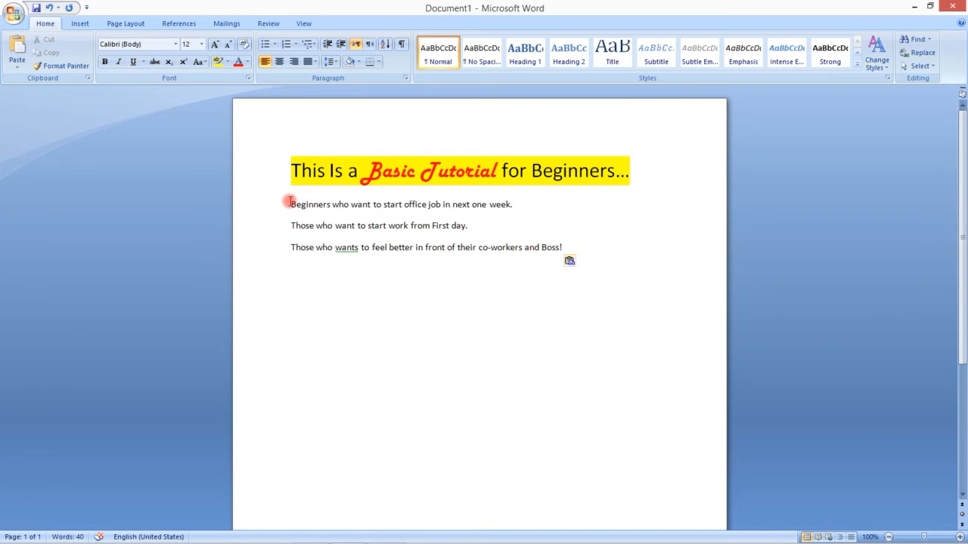
# Set the font size of the three lines below the heading to 28
pyautogui.moveTo(305, 214); pyautogui.dragTo(572, 246)
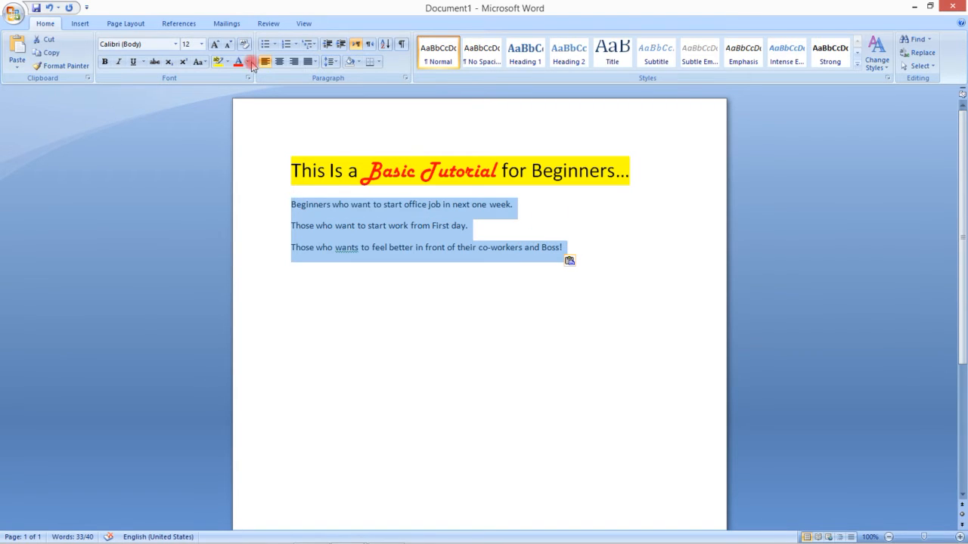
pyautogui.click(198, 45)
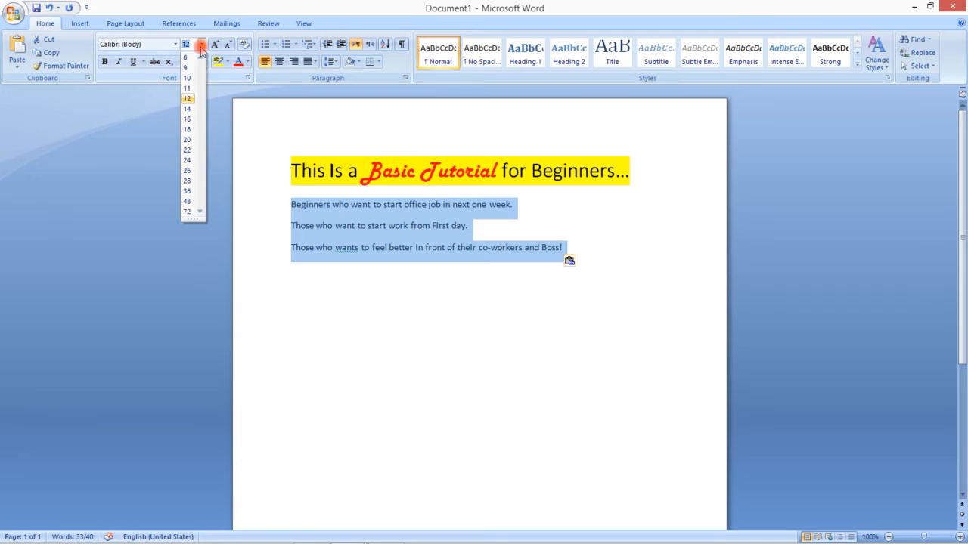
pyautogui.click(186, 183)
pyautogui.click(450, 234)
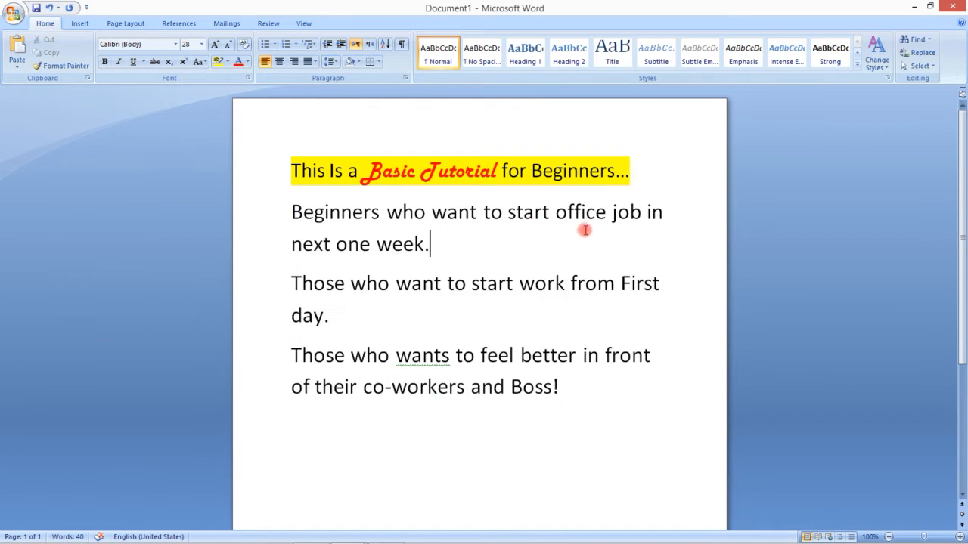
# Accept the grammar suggestion that replaces "wants" with "want" in the third line below the heading
pyautogui.rightClick(415, 360)
pyautogui.click(461, 375)
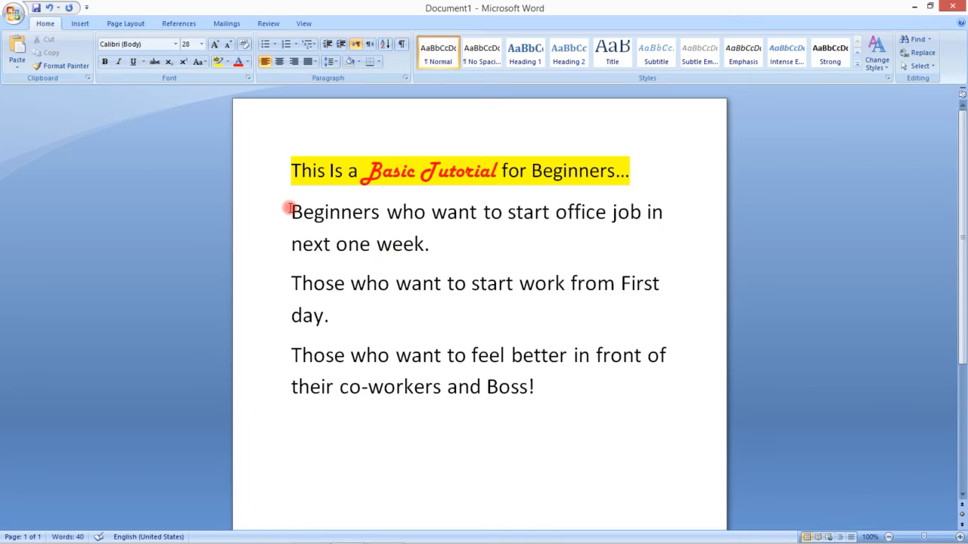
# Shrink and grow the font of the three body lines in increments, ending at size 22
pyautogui.moveTo(291, 210); pyautogui.dragTo(542, 389)
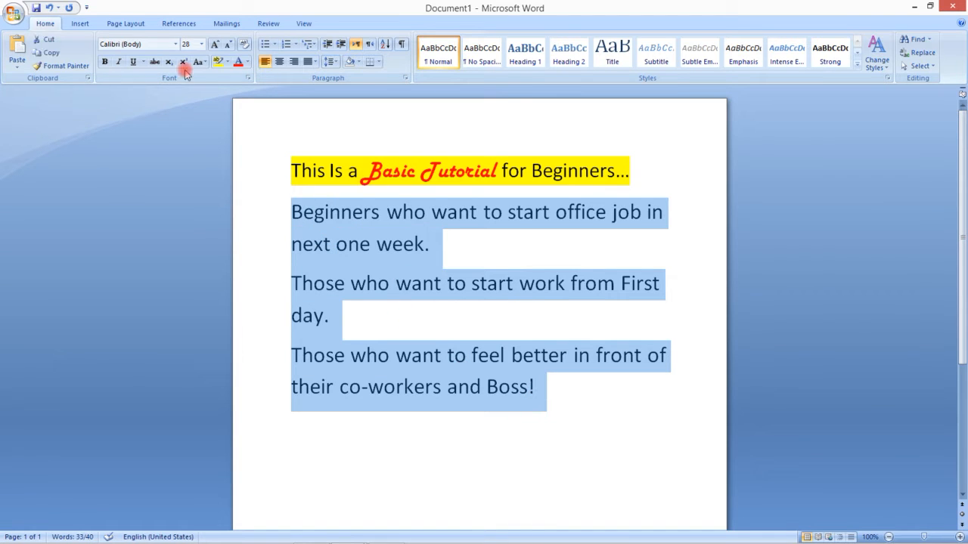
pyautogui.click(226, 46)
pyautogui.click(227, 46)
pyautogui.click(227, 46)
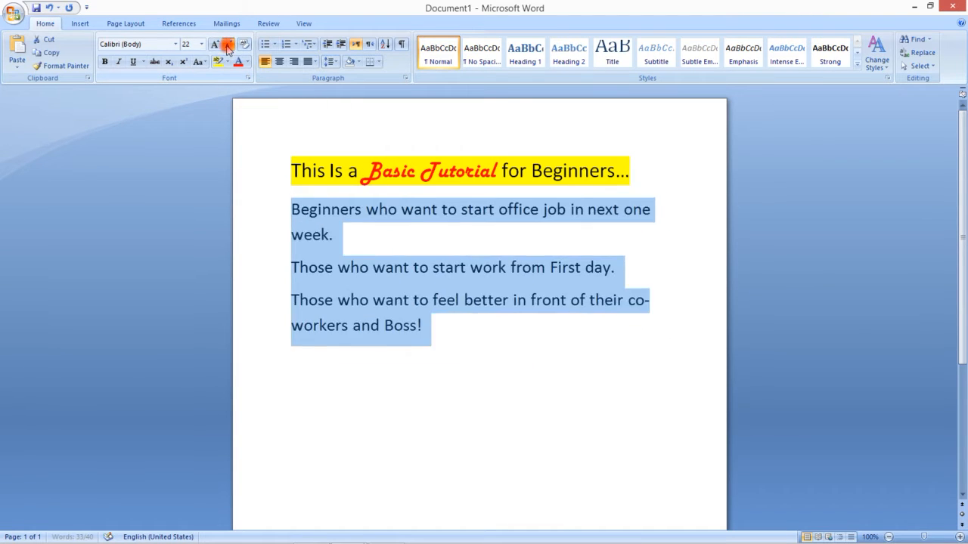
pyautogui.click(227, 46)
pyautogui.click(214, 46)
pyautogui.click(215, 46)
pyautogui.click(216, 46)
pyautogui.click(226, 46)
pyautogui.click(226, 46)
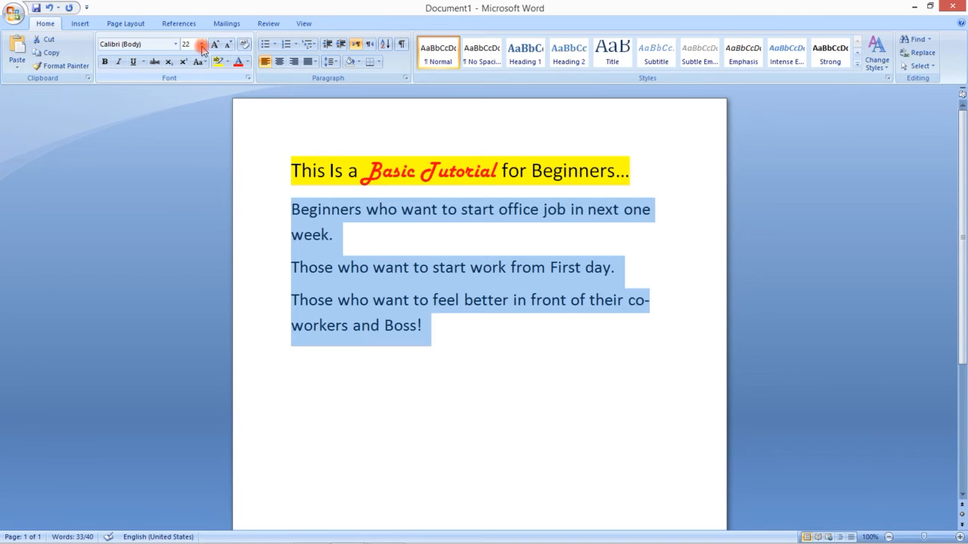
# Set the font size of the three body lines to 12
pyautogui.click(201, 44)
pyautogui.click(190, 100)
pyautogui.click(406, 340)
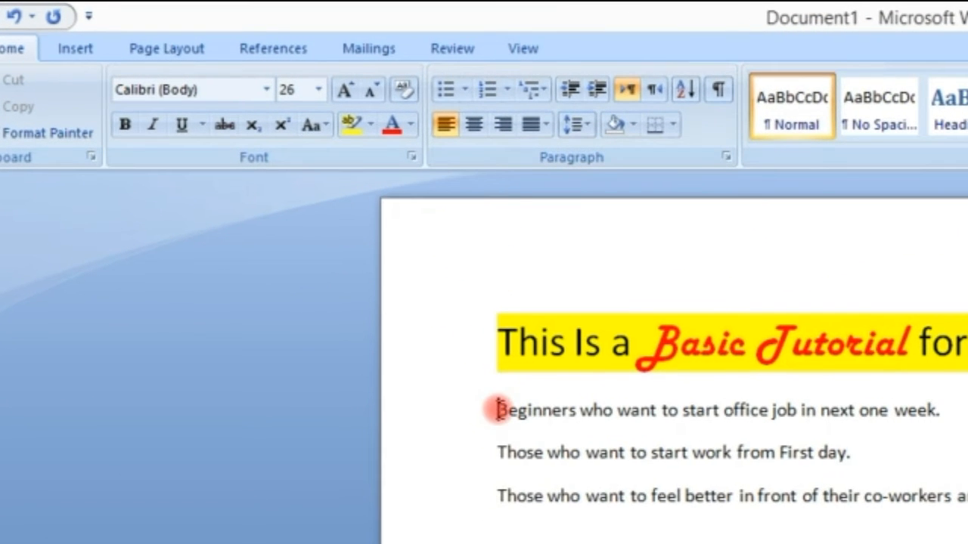
# Apply a check mark bullet to the line "Beginners who want to start office job in next one week."
pyautogui.click(423, 335)
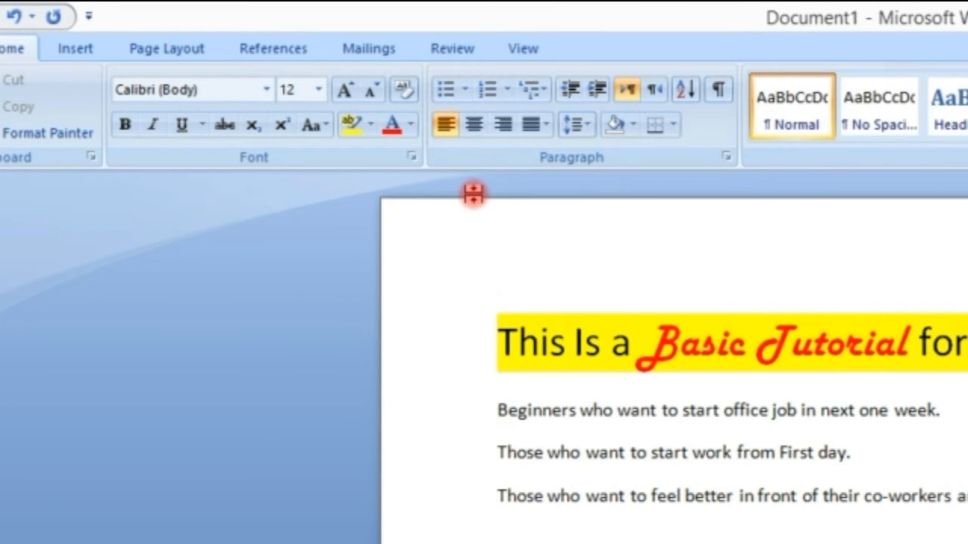
pyautogui.click(463, 89)
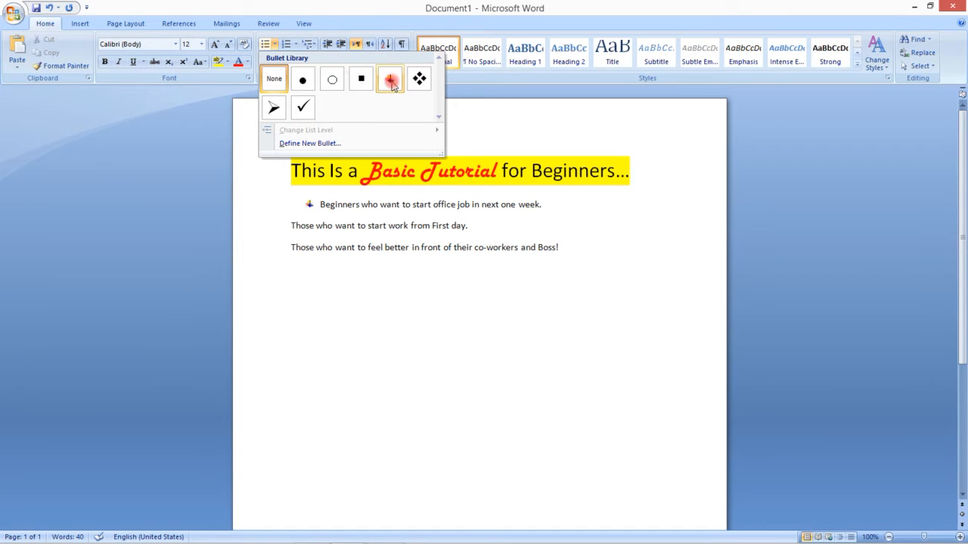
pyautogui.click(302, 111)
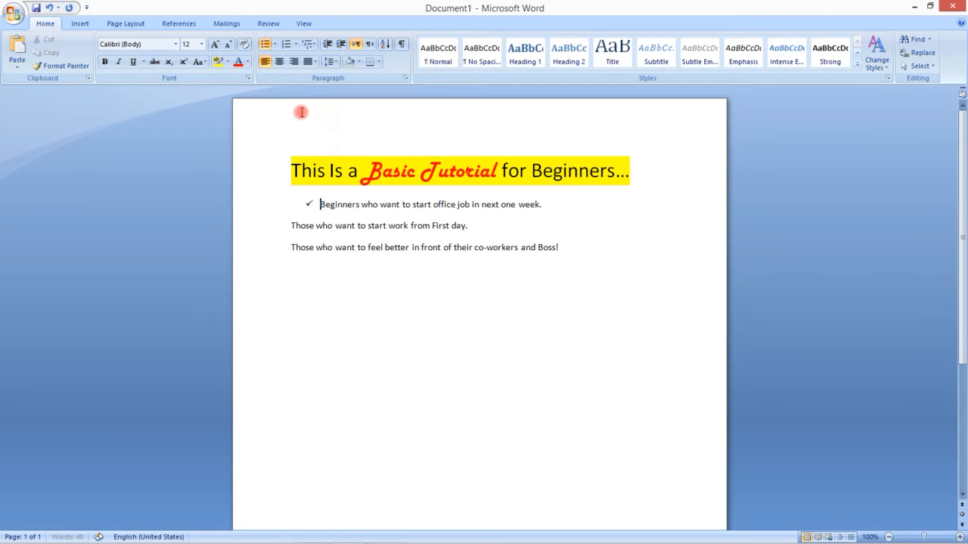
# Apply the same check mark bullet to the second and third lines below the heading
pyautogui.click(292, 224)
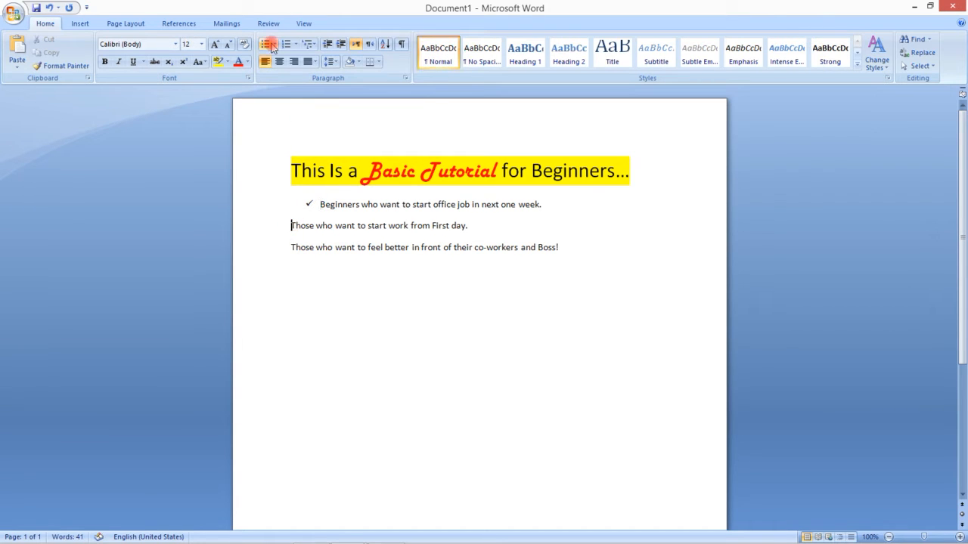
pyautogui.click(264, 44)
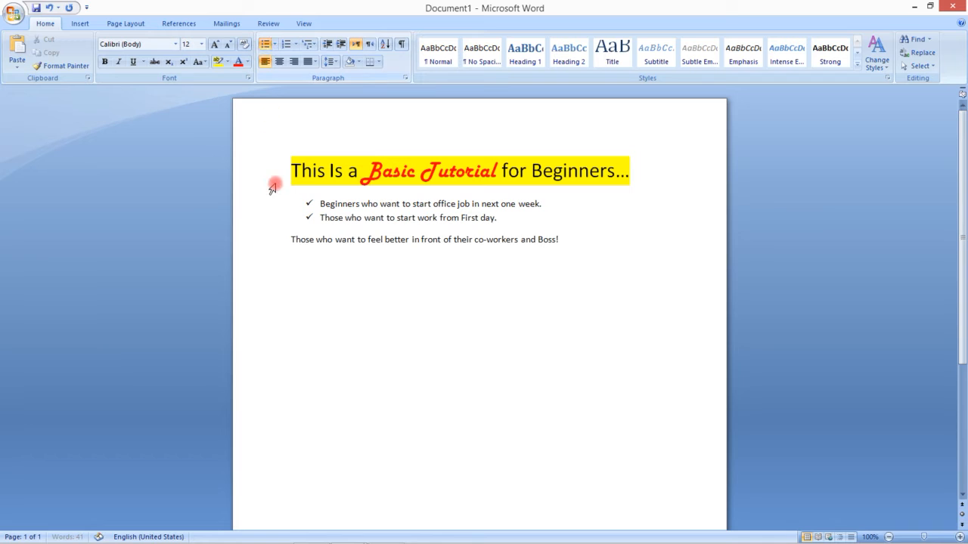
pyautogui.click(292, 239)
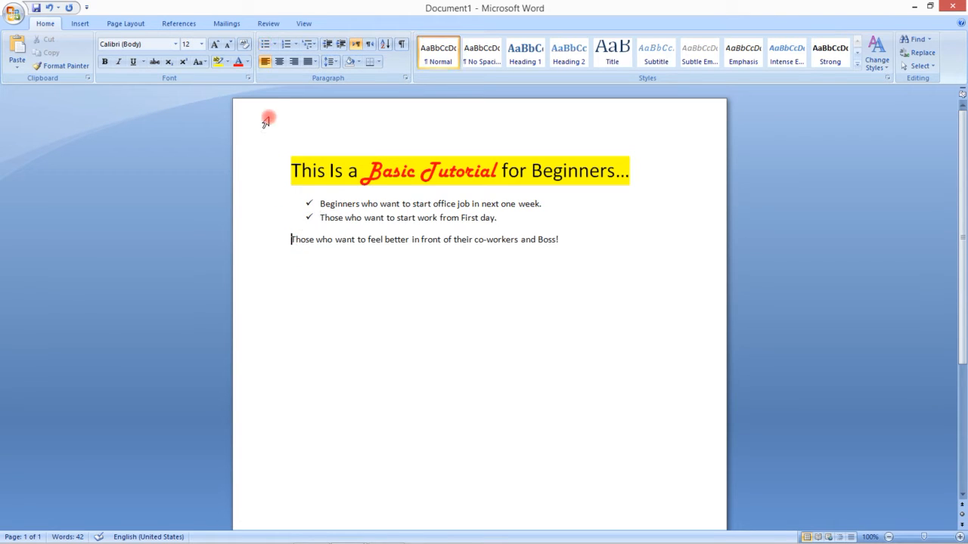
pyautogui.click(265, 44)
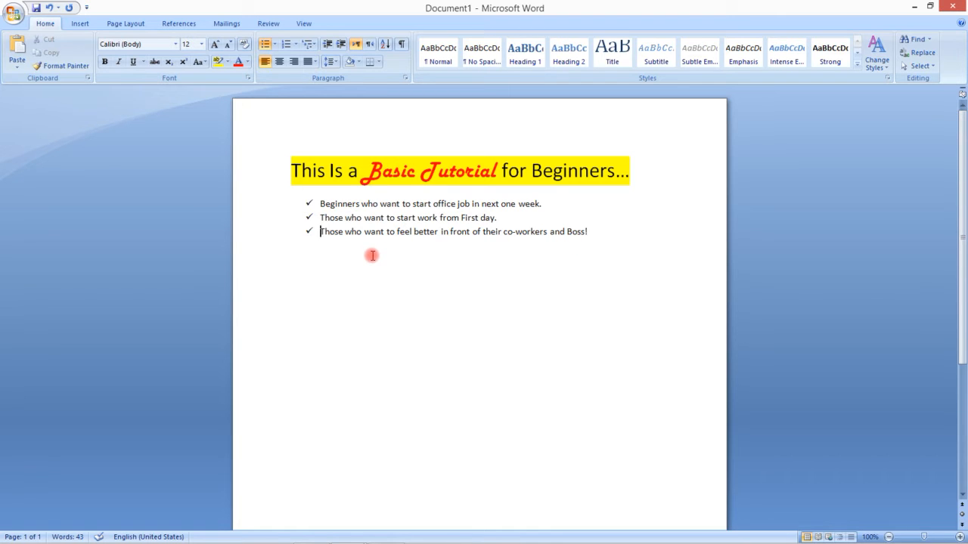
pyautogui.write('\\')
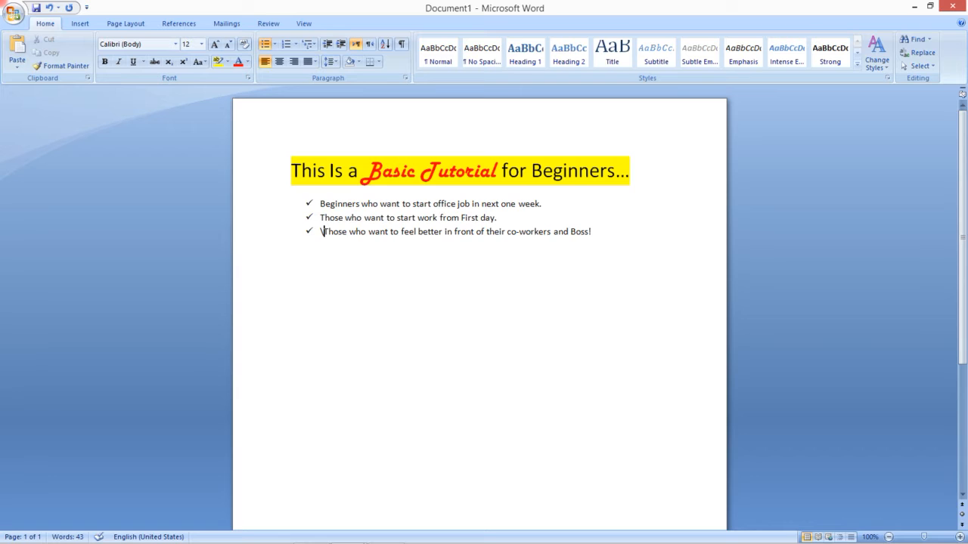
pyautogui.press('BackSpace')
pyautogui.press('Return')
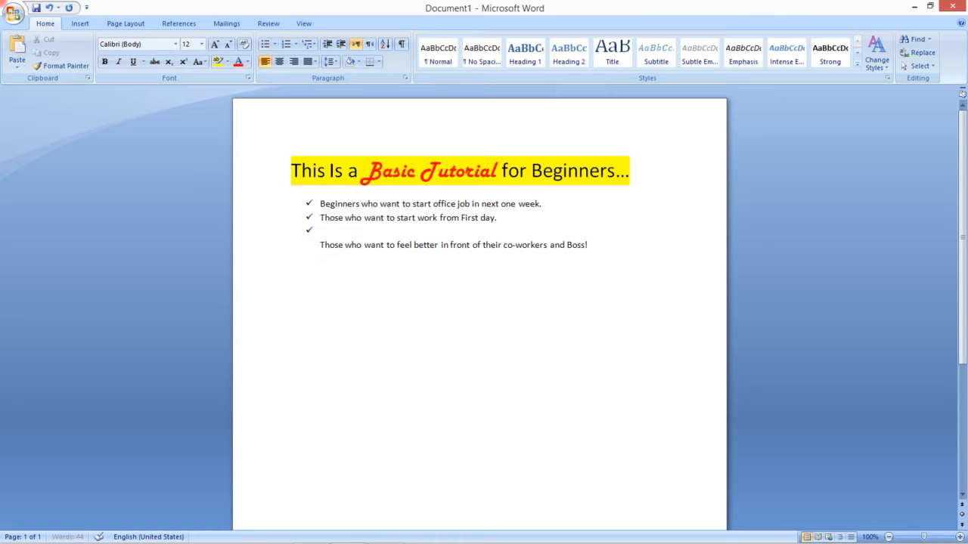
pyautogui.press('BackSpace')
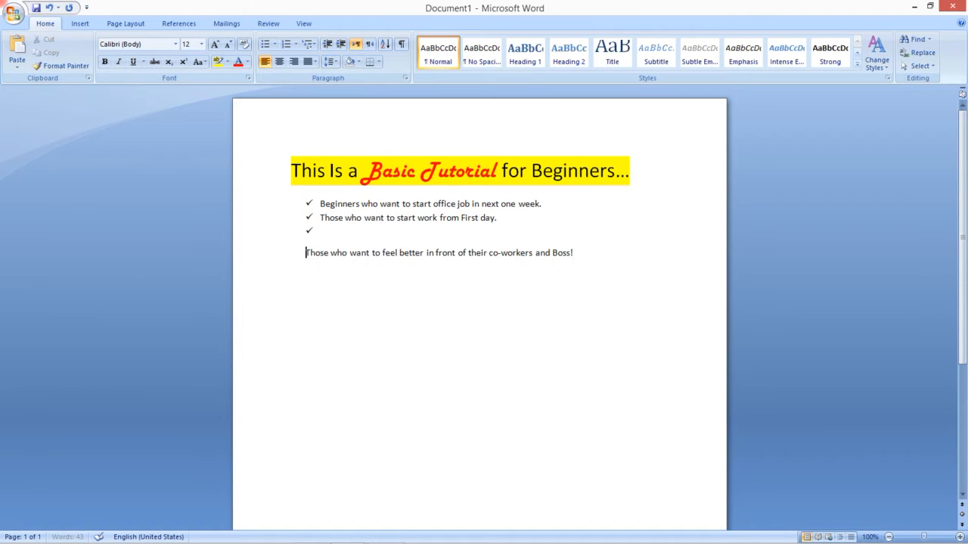
pyautogui.press('BackSpace')
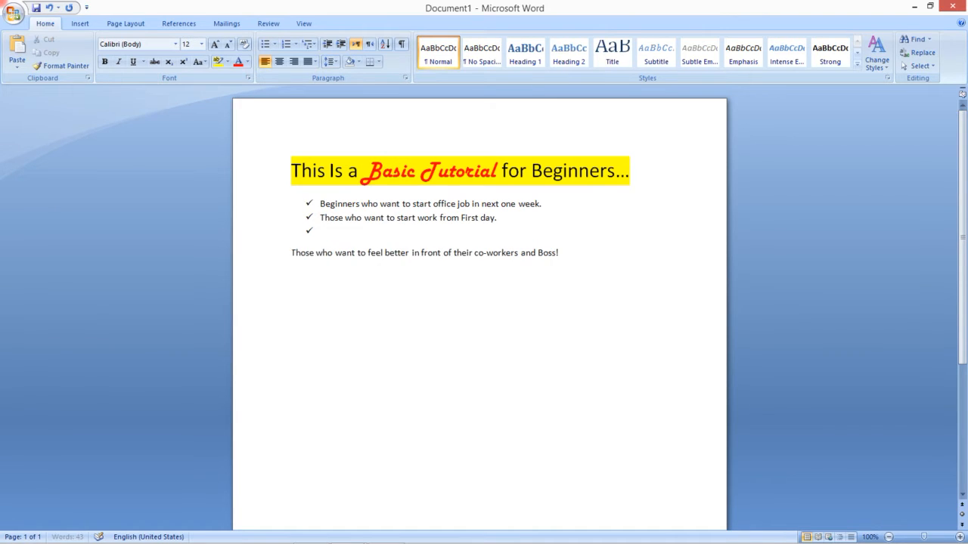
pyautogui.press('BackSpace')
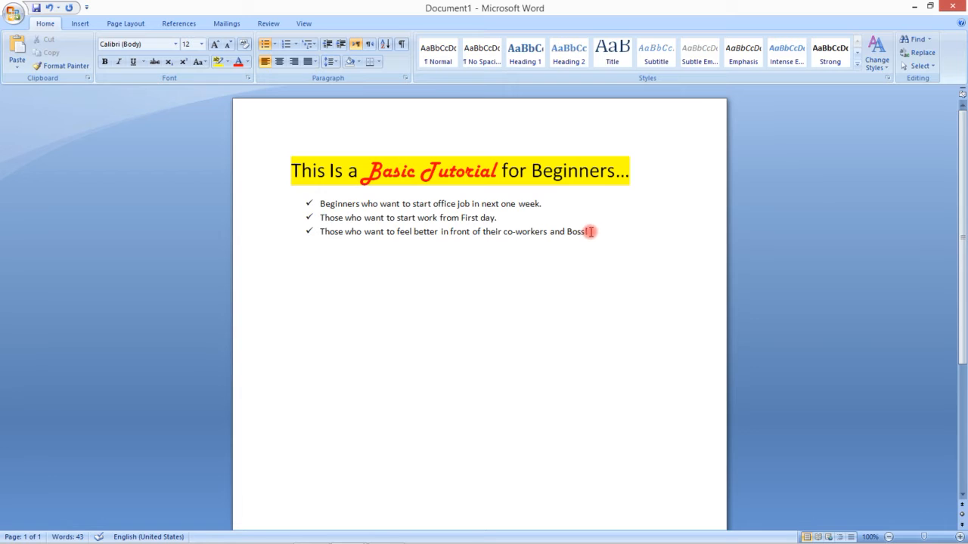
# End the check mark list after its third item and write "Now you can write without Bullets." as an unbulleted line below it
pyautogui.press('Return')
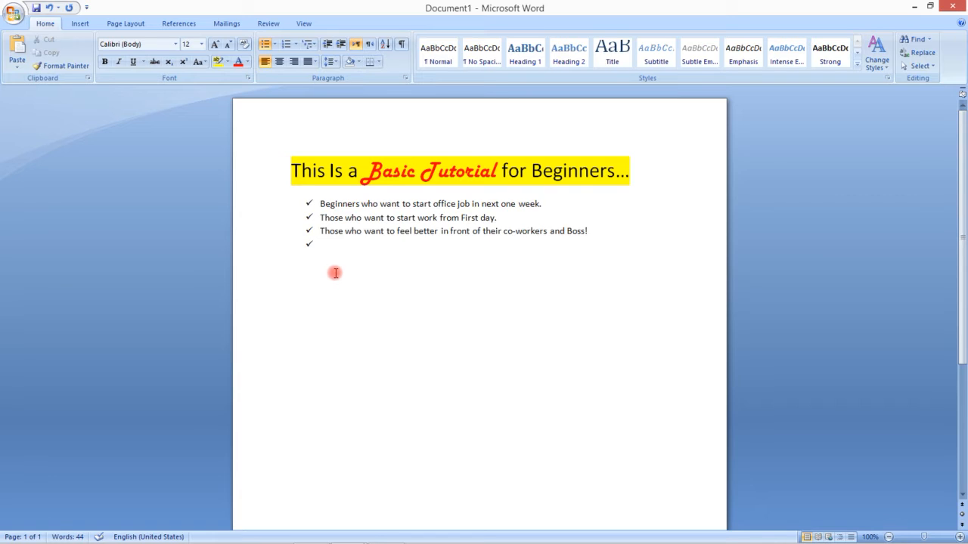
pyautogui.press('Return')
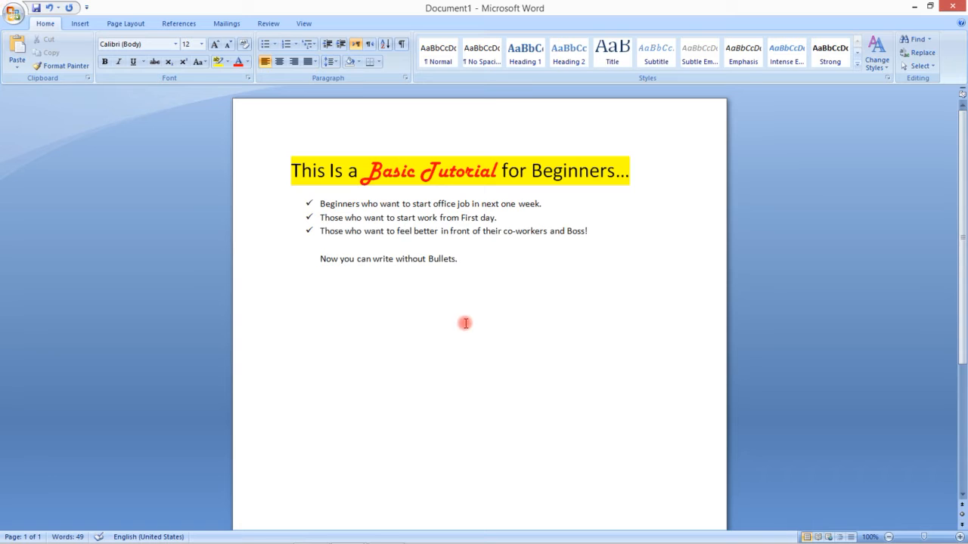
pyautogui.press('Return')
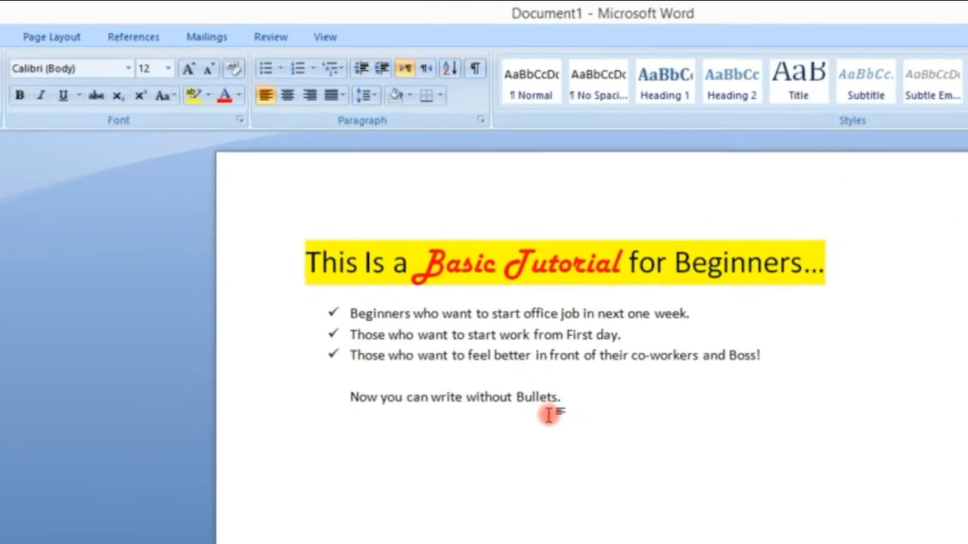
# Try centre and right alignment on the body lines below the heading, look at the justify options, and return the lines to left alignment
pyautogui.moveTo(559, 397); pyautogui.dragTo(380, 318)
pyautogui.click(294, 124)
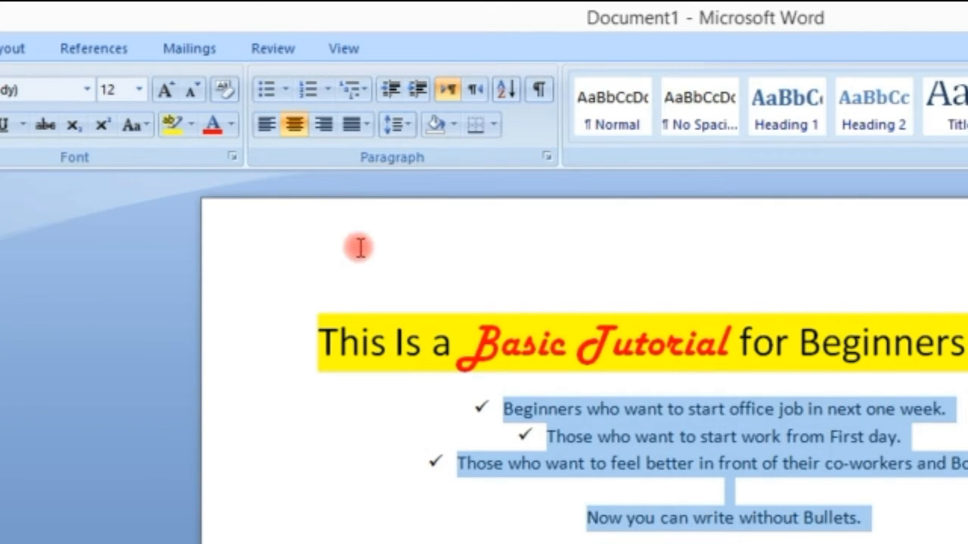
pyautogui.click(325, 127)
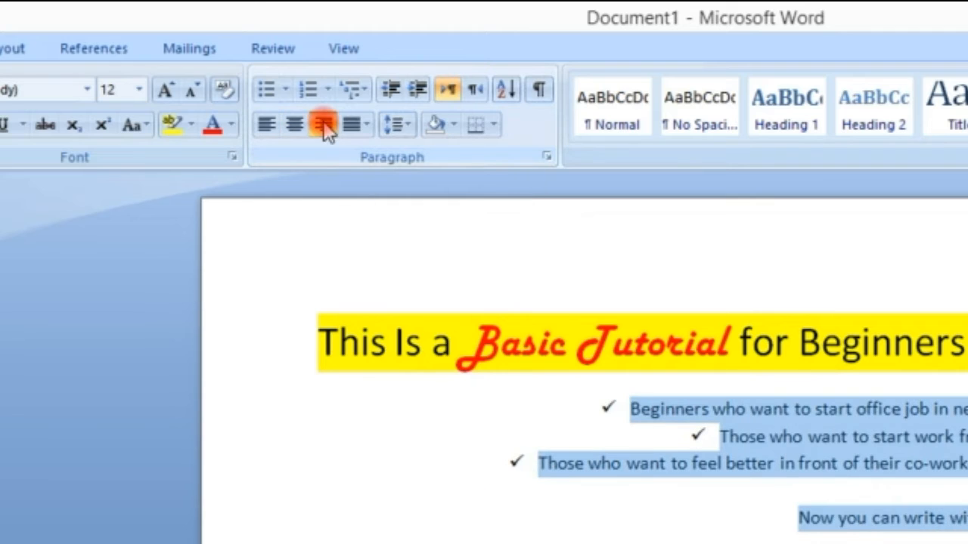
pyautogui.click(352, 131)
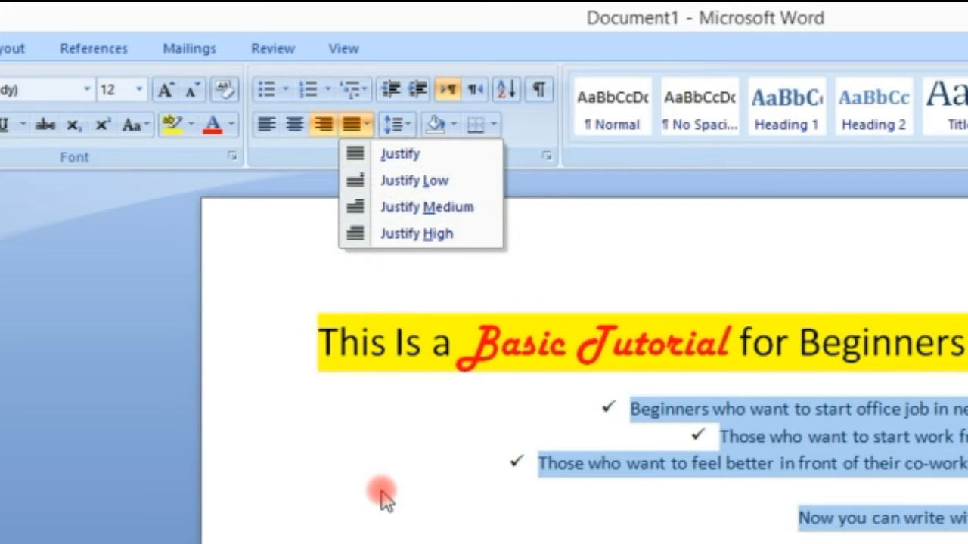
pyautogui.click(373, 205)
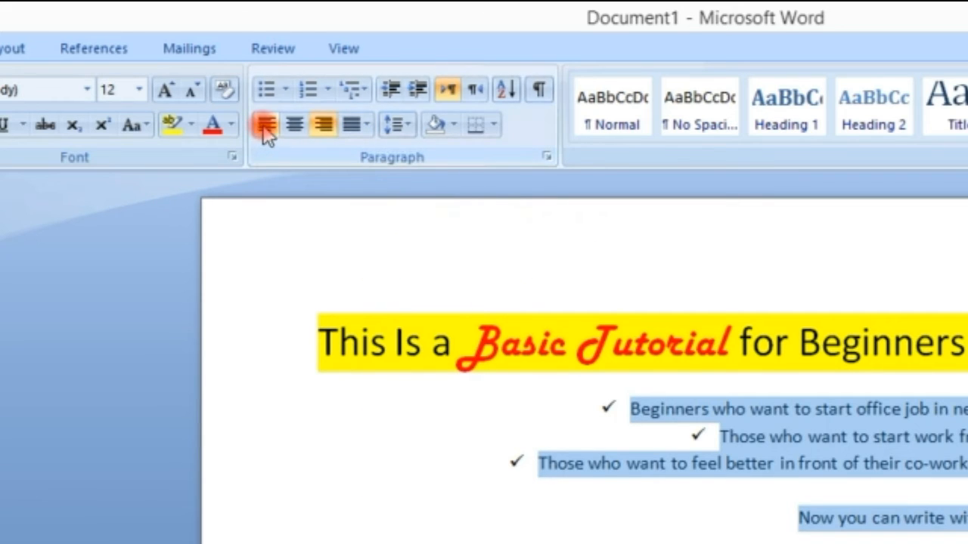
pyautogui.click(266, 125)
pyautogui.click(340, 323)
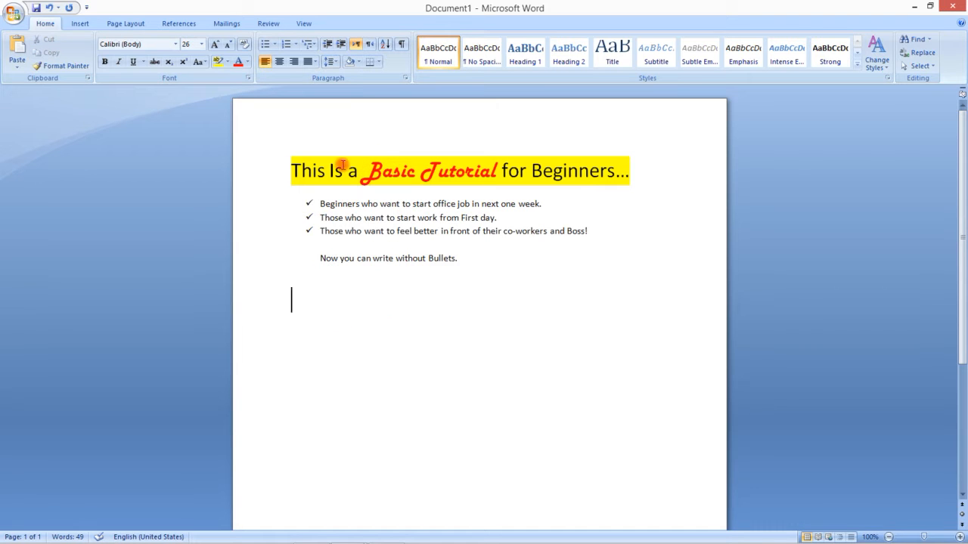
# Set the line spacing of the three check mark items to 1.5
pyautogui.click(331, 61)
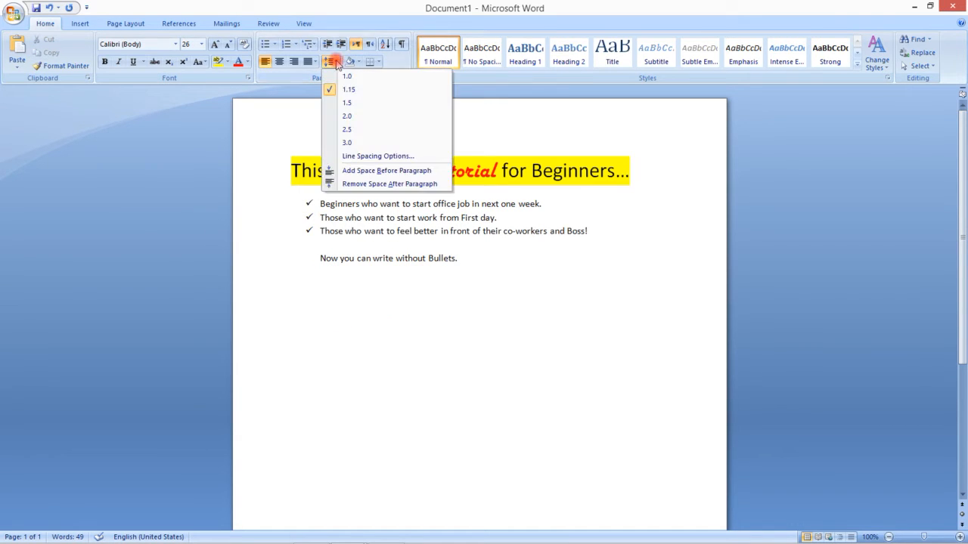
pyautogui.click(320, 287)
pyautogui.moveTo(604, 243); pyautogui.dragTo(339, 205)
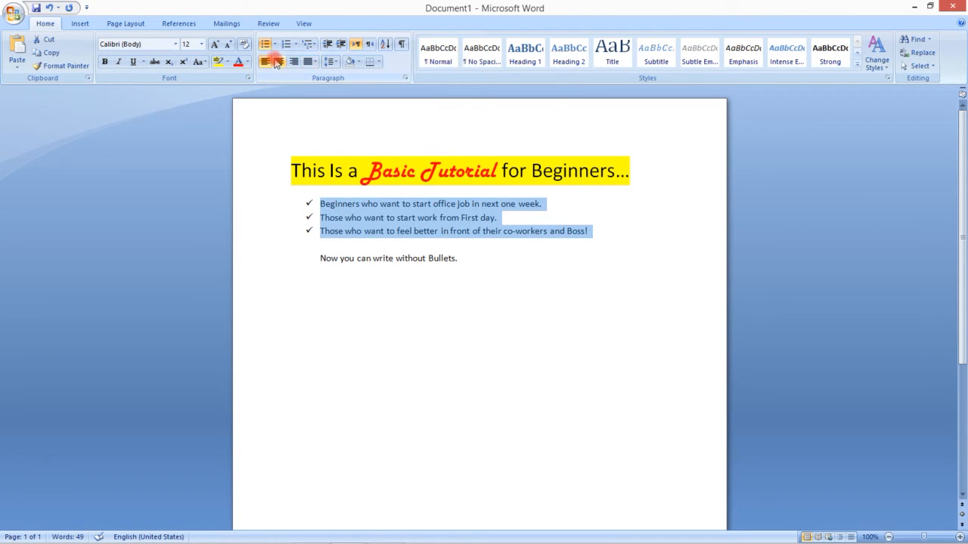
pyautogui.click(330, 61)
pyautogui.click(338, 103)
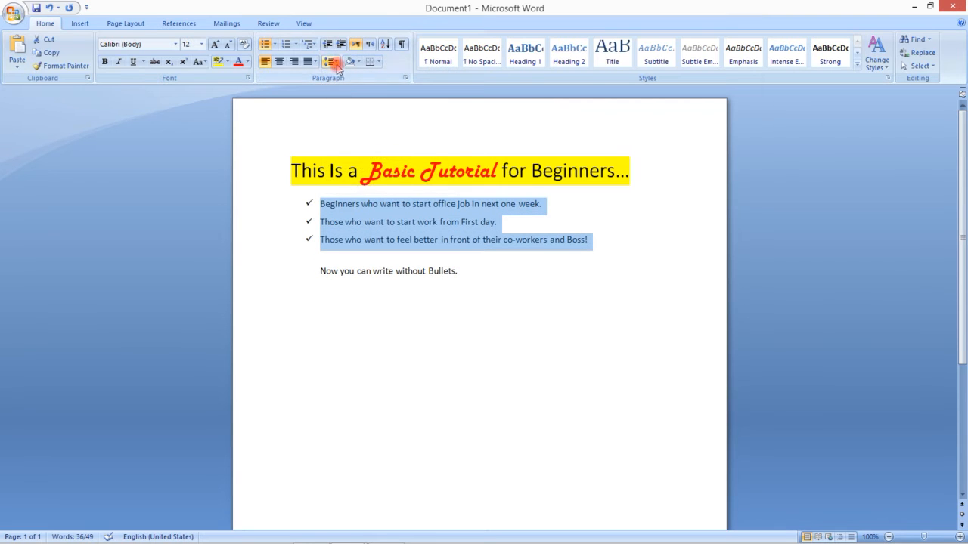
# Try line spacings of 2.0, 2.5, 3.0 and 1.0 on the three check mark items and return to 1.5
pyautogui.click(331, 61)
pyautogui.click(338, 117)
pyautogui.click(330, 61)
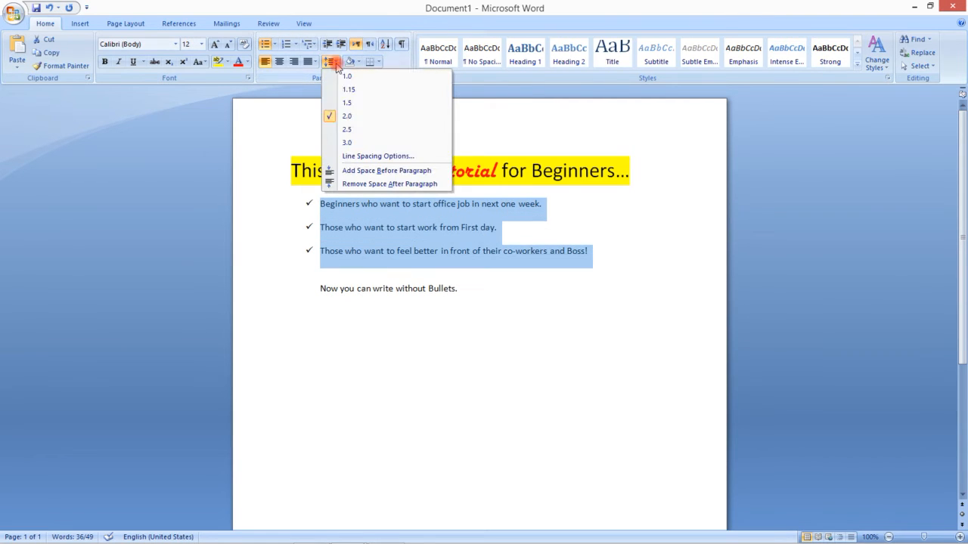
pyautogui.click(336, 130)
pyautogui.click(331, 61)
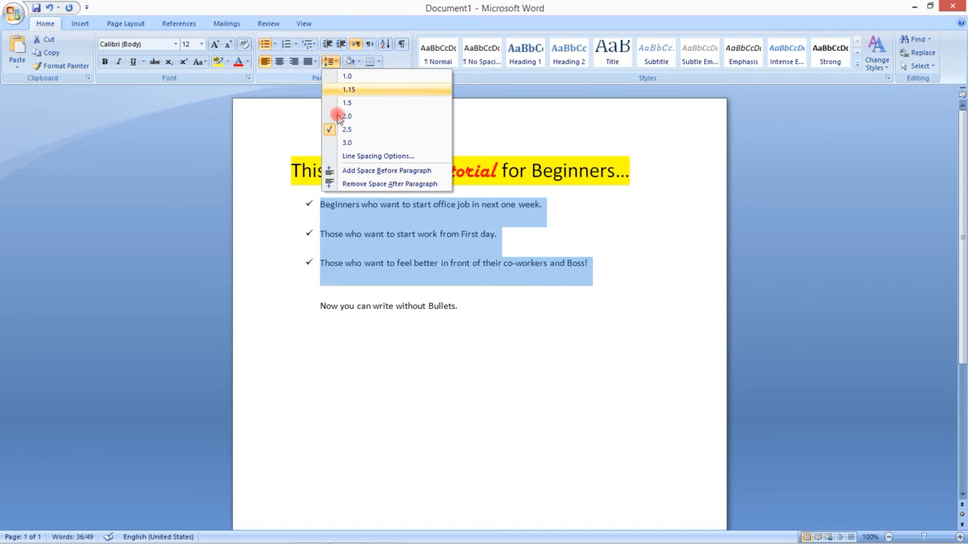
pyautogui.click(337, 143)
pyautogui.click(333, 62)
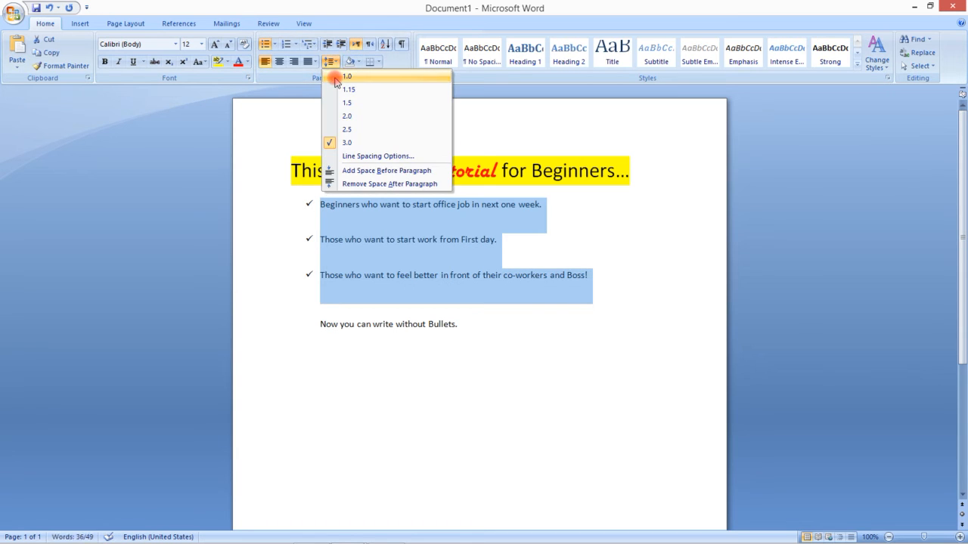
pyautogui.click(335, 77)
# Set the spacing after the three check mark paragraphs to 0 pt in the line spacing options
pyautogui.click(337, 62)
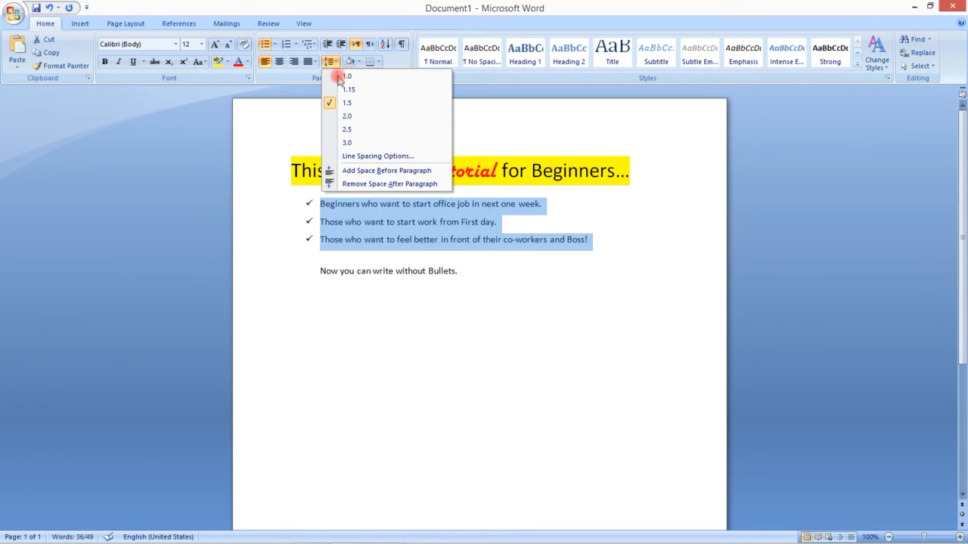
pyautogui.click(357, 157)
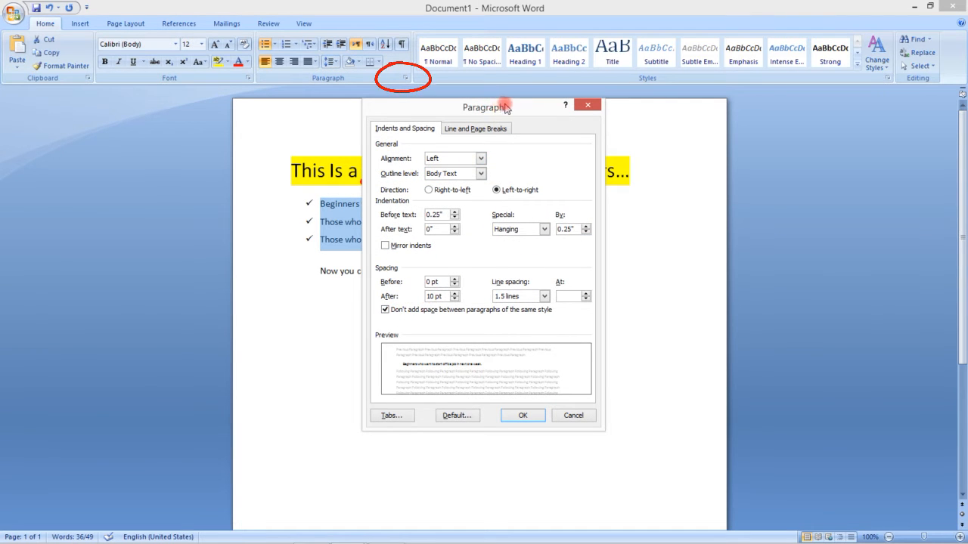
pyautogui.moveTo(500, 108); pyautogui.dragTo(653, 89)
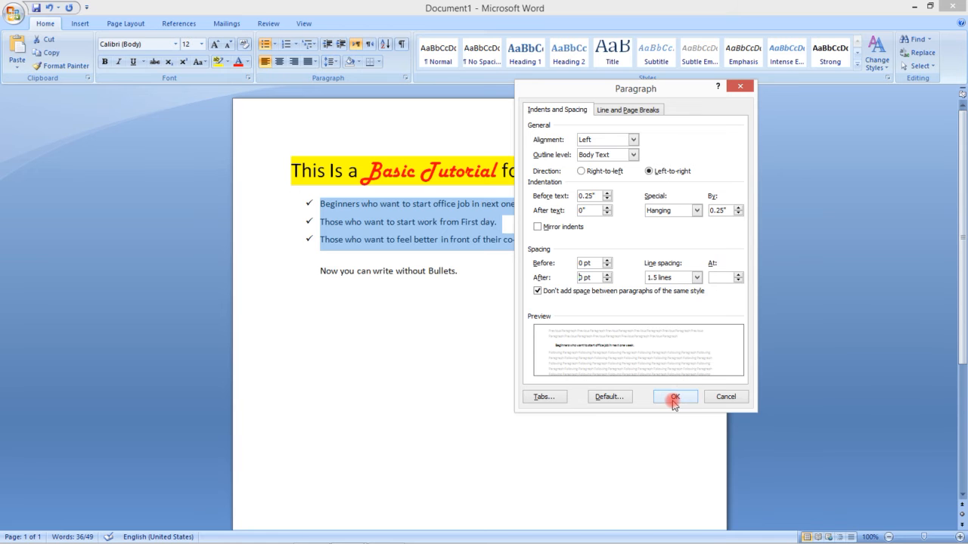
pyautogui.click(673, 398)
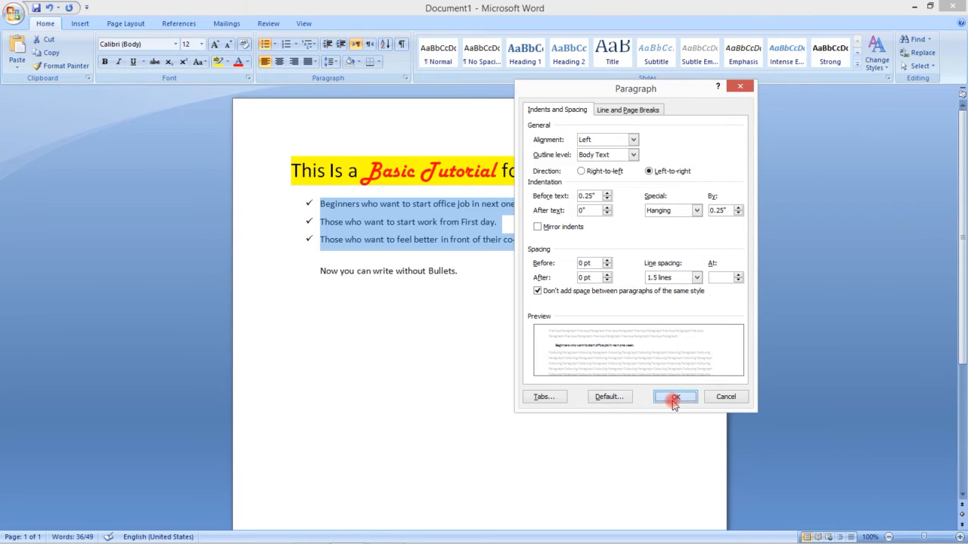
pyautogui.click(476, 262)
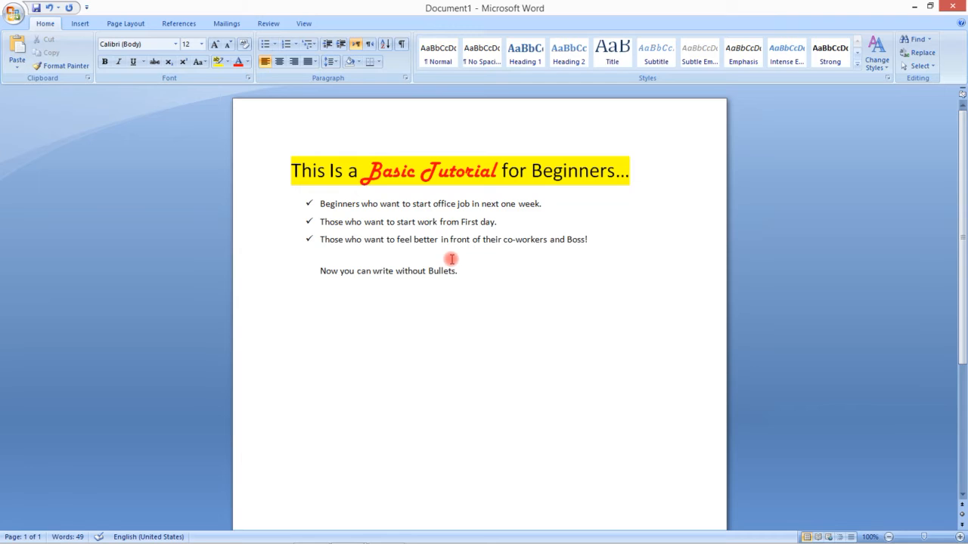
# Start a new line in the Normal style below "Now you can write without Bullets."
pyautogui.click(459, 270)
pyautogui.press('Return')
pyautogui.hotkey('ctrl', 'shift', 'n')
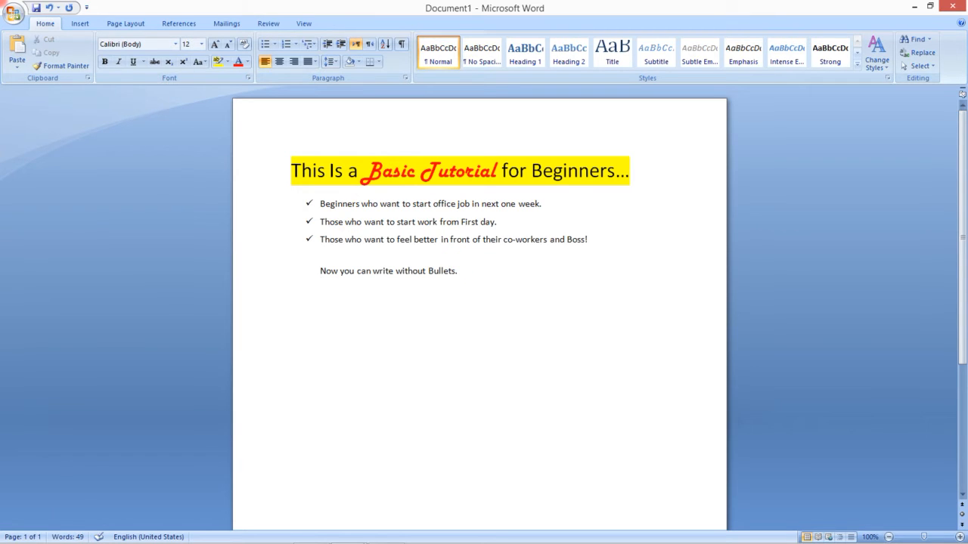
# Look at the paragraph spacing settings of the line "Now you can write without Bullets."
pyautogui.click(457, 268)
pyautogui.click(332, 62)
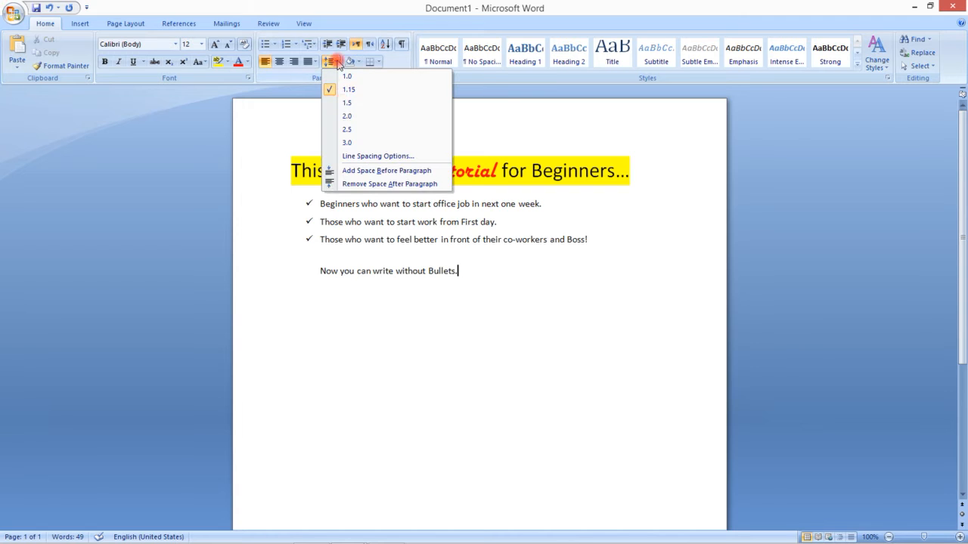
pyautogui.click(350, 156)
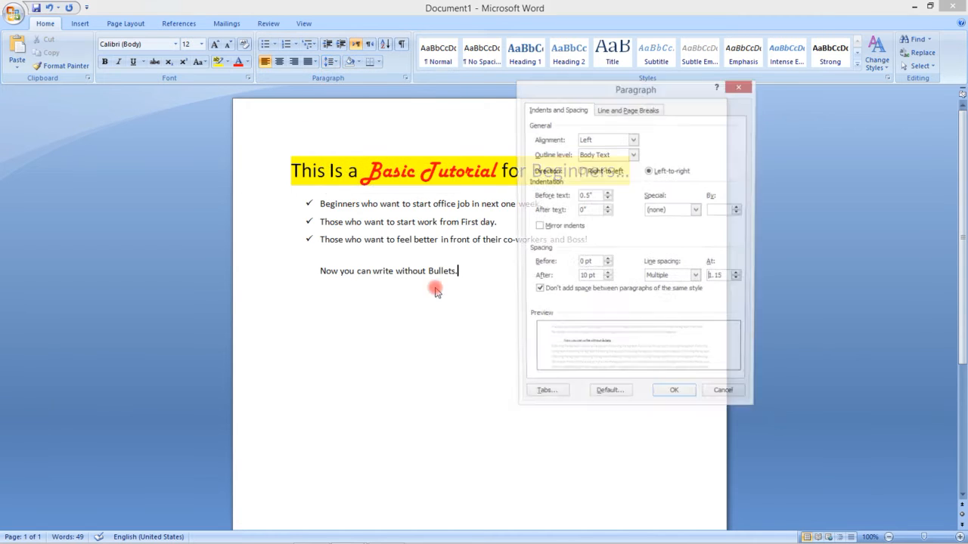
pyautogui.click(590, 278)
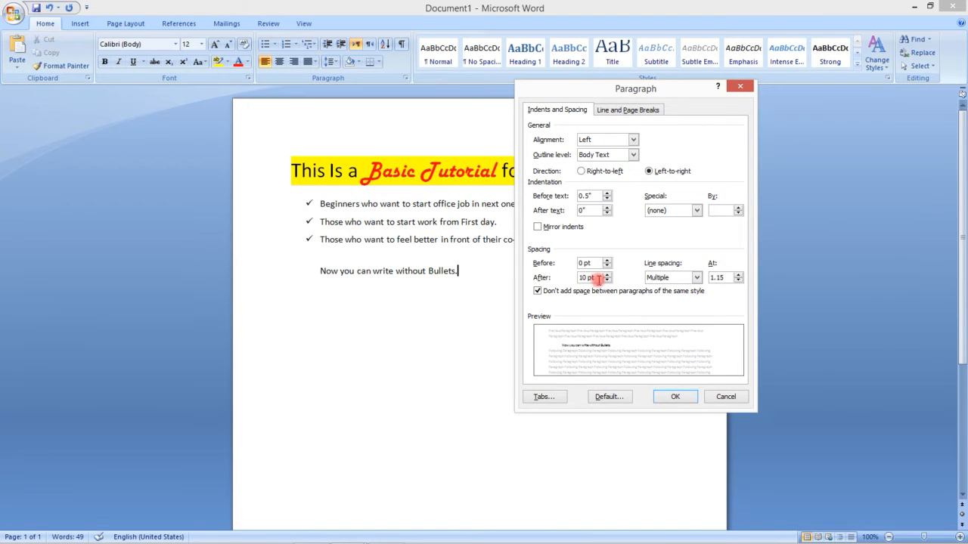
pyautogui.click(658, 399)
# Write "Hello" on two separate lines below "Now you can write without Bullets."
pyautogui.click(459, 270)
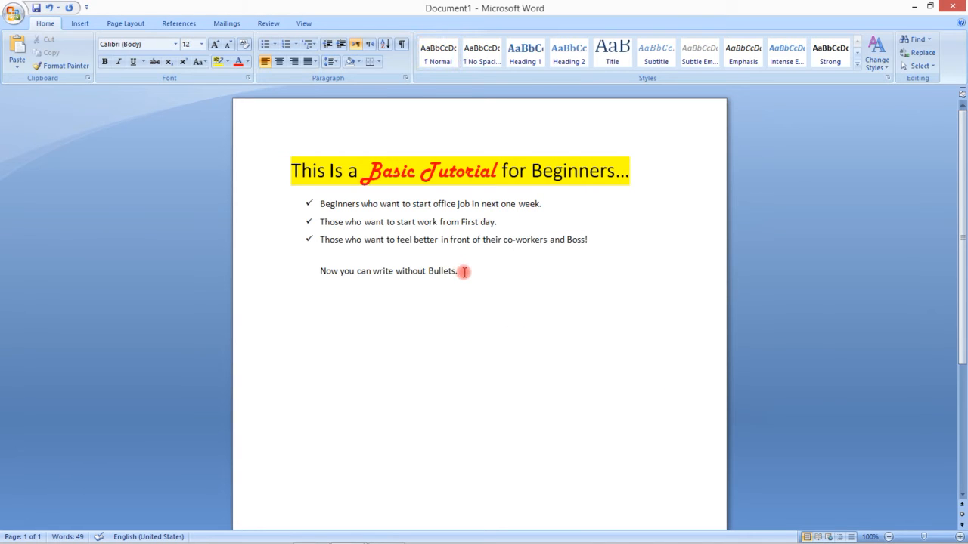
pyautogui.press('Return')
pyautogui.write('he')
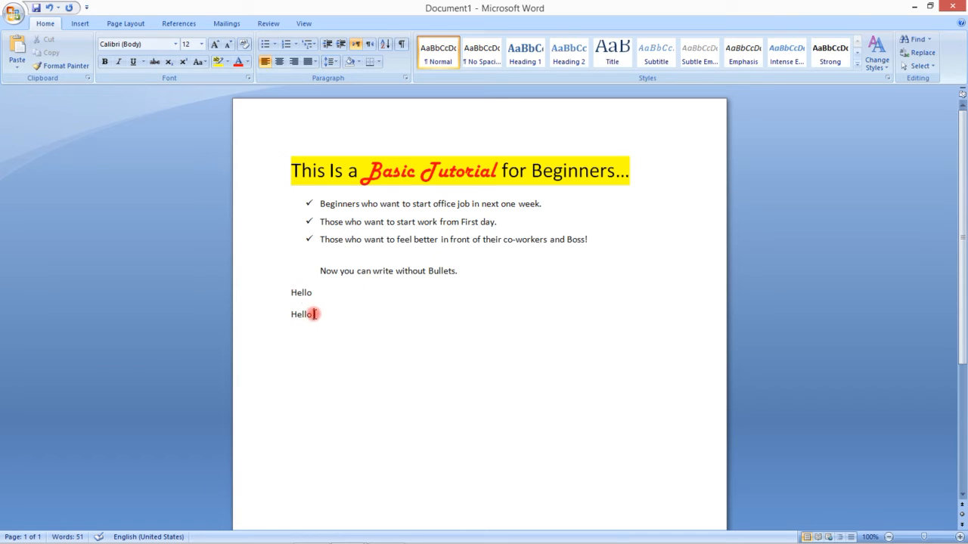
# Set the spacing after the two "Hello" paragraphs to 0 pt in the line spacing options
pyautogui.moveTo(314, 314); pyautogui.dragTo(292, 294)
pyautogui.click(331, 62)
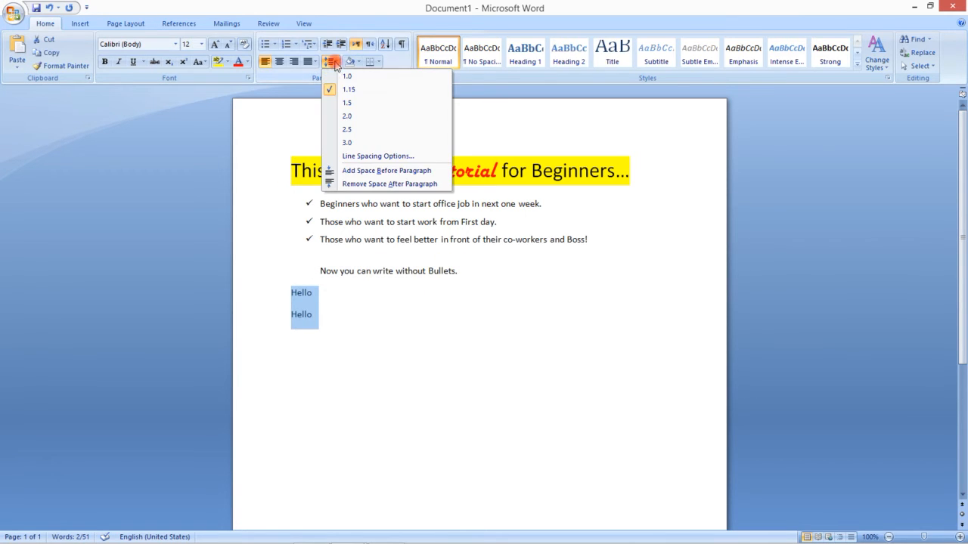
pyautogui.click(355, 155)
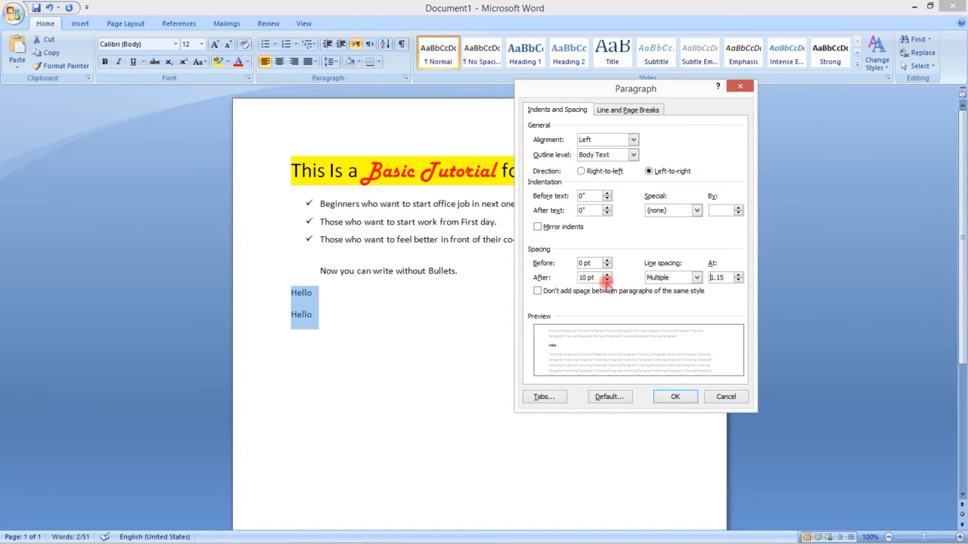
pyautogui.click(607, 280)
pyautogui.click(606, 280)
pyautogui.click(674, 397)
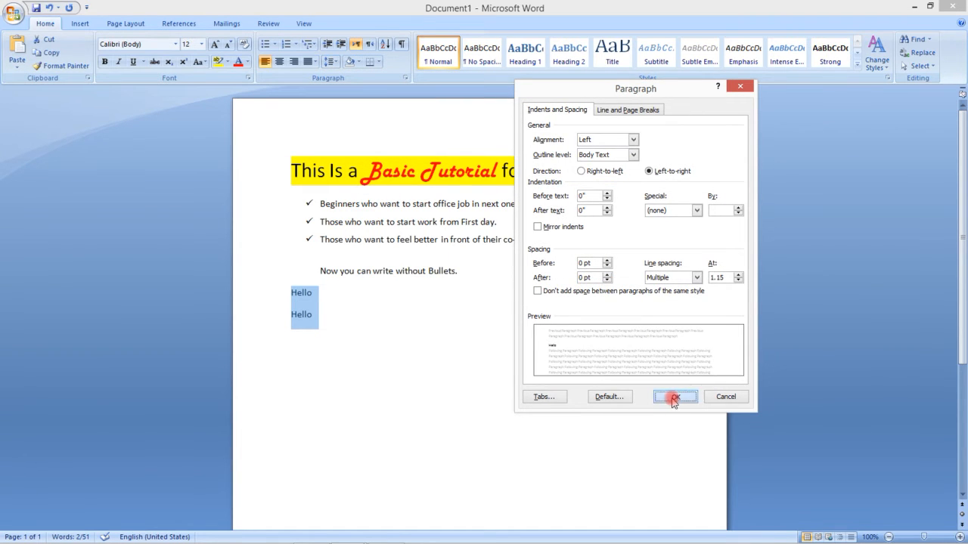
pyautogui.click(319, 361)
pyautogui.press('Return')
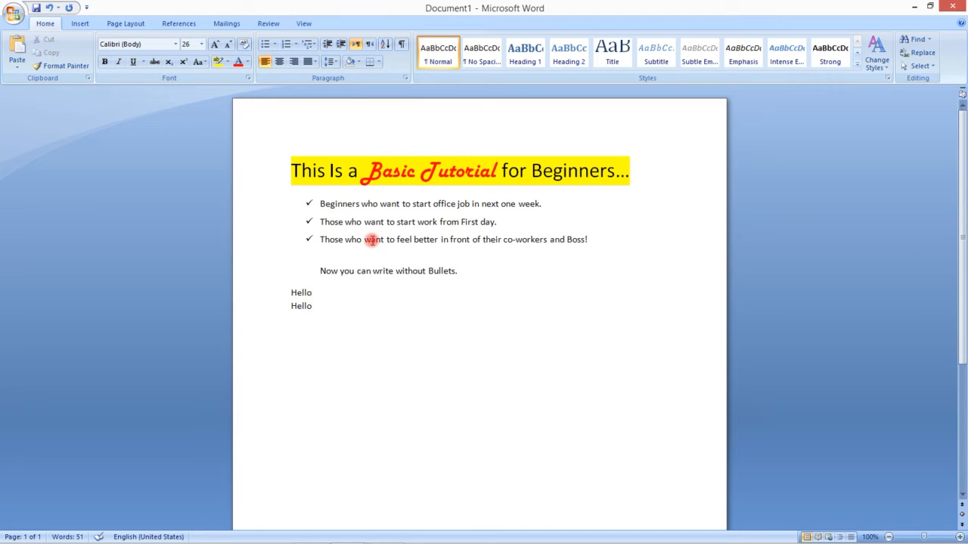
# Create a new blank document
pyautogui.click(315, 307)
pyautogui.hotkey('alt', 'f')
pyautogui.press('n')
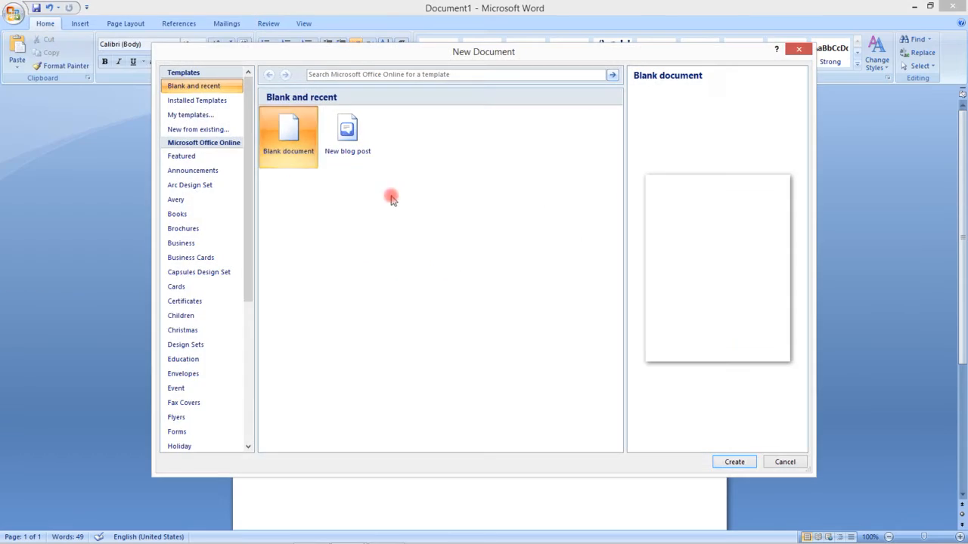
pyautogui.doubleClick(289, 150)
# Write the letter opening "To," with indented lines "The Principle" and "Govt College Sahiwal,", plus "Subject:" with "Application for Grant of three days leave."
pyautogui.write('To,')
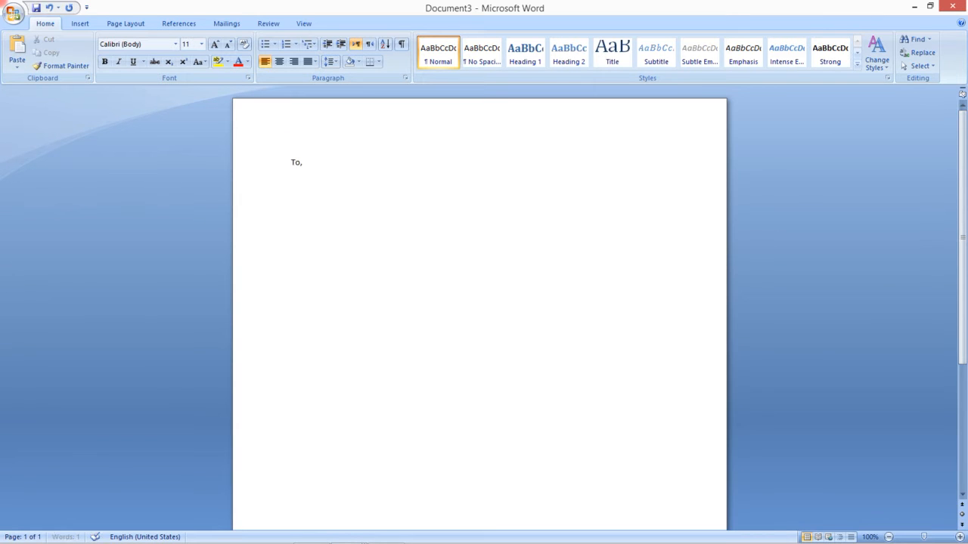
pyautogui.write(' The Principle Govt College Sahiwal,')
pyautogui.press('Return')
pyautogui.write('S')
pyautogui.write(' Grant of three days leave ,')
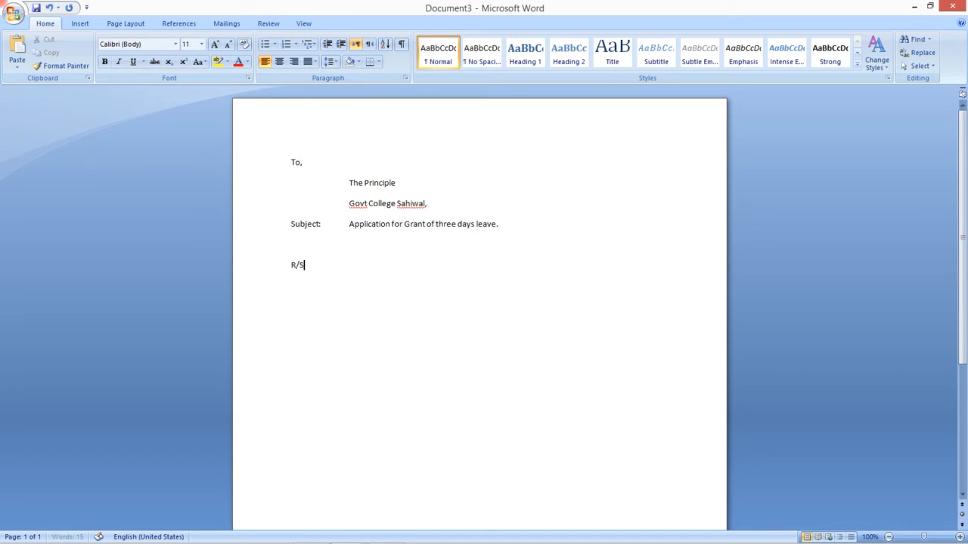
# Write the salutation "R/Sir," and an indented paragraph explaining 2 days of fever, inability to attend class for three days and the doctor's advice to rest
pyautogui.write('ir,')
pyautogui.press('Return')
pyautogui.press('Tab')
pyautogui.write('I beg to state that I am suffering from fevering since last')
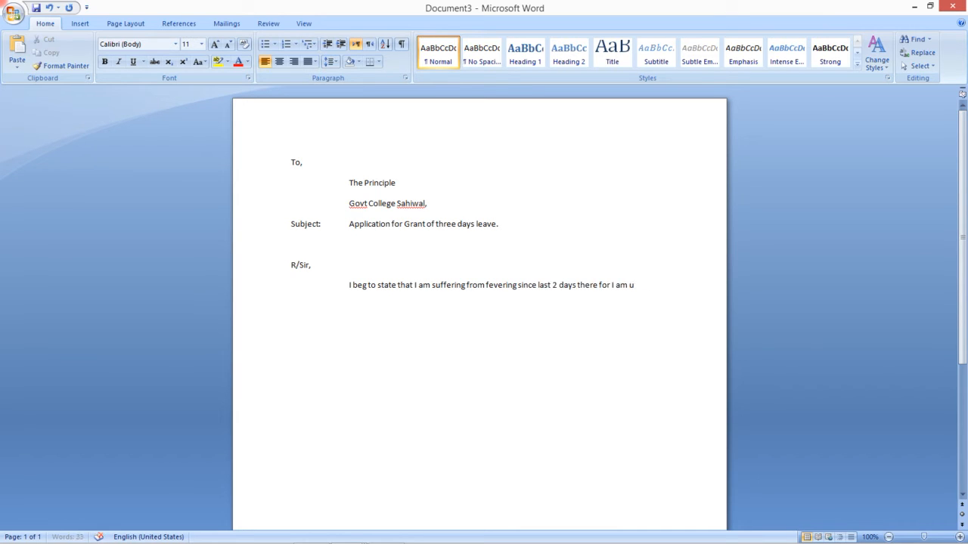
pyautogui.write(' 2 days there for I am un able to attend my Class for next three days. I consult my doctor who advice me to r')
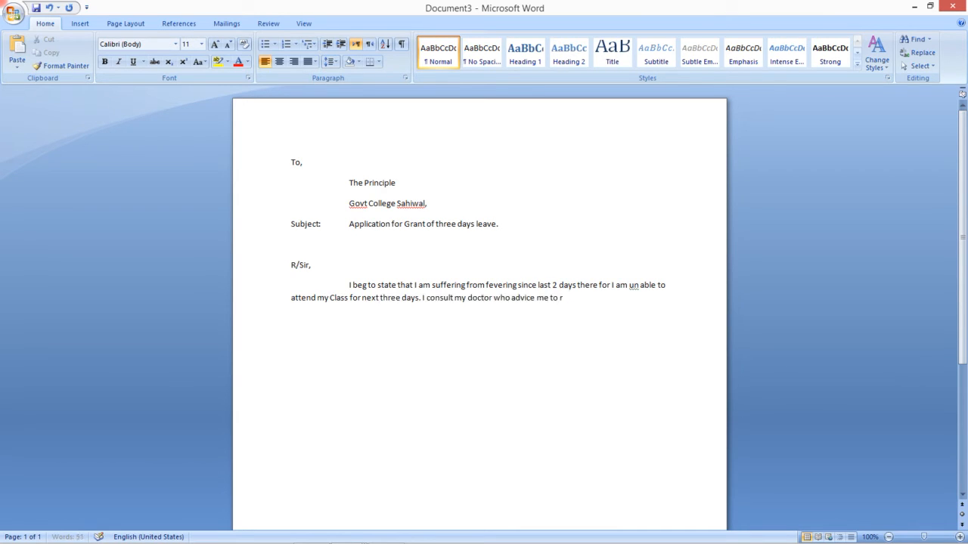
# Add the indented closing lines "Please Grant my leave for three days." and, indented four tab stops, "Thanks with anticipation"
pyautogui.press('Tab')
pyautogui.press('Tab')
pyautogui.press('Tab')
pyautogui.press('Tab')
pyautogui.write('Thanks with anticipation')
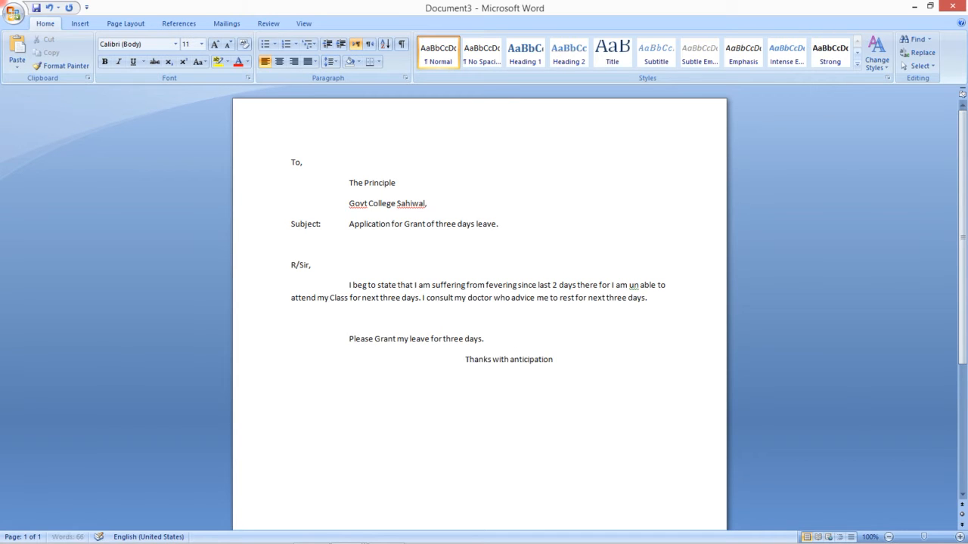
# Sign the letter with "XYZ" two lines below "Thanks with anticipation", indented to align with that line
pyautogui.press('Return')
pyautogui.press('Return')
pyautogui.press('Tab')
pyautogui.press('Tab')
pyautogui.press('Tab')
pyautogui.press('Tab')
pyautogui.press('Tab')
pyautogui.press('Tab')
pyautogui.write('XYZ')
# Join the "Govt College Sahiwal," line to "The Principle" and break it back onto its own indented line
pyautogui.click(293, 161)
pyautogui.moveTo(348, 182); pyautogui.dragTo(413, 199)
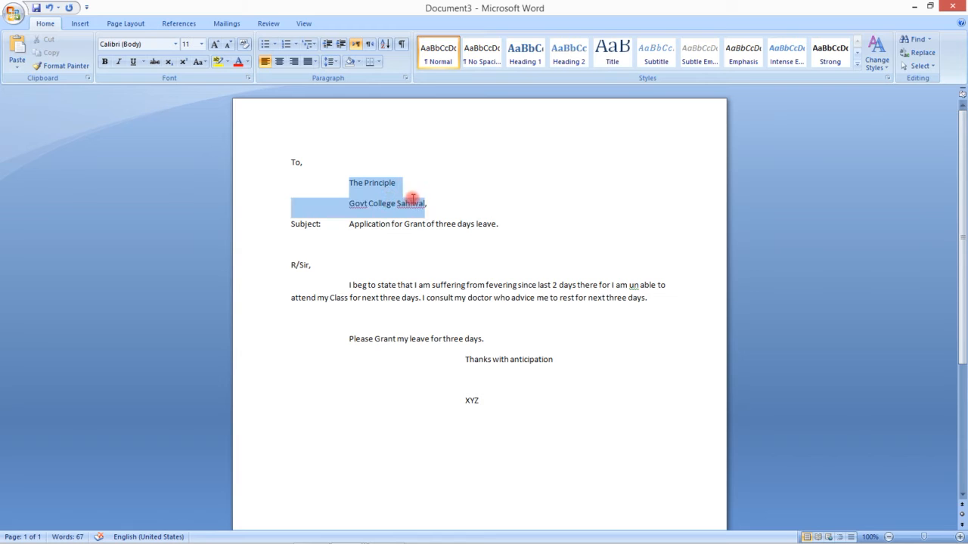
pyautogui.click(352, 203)
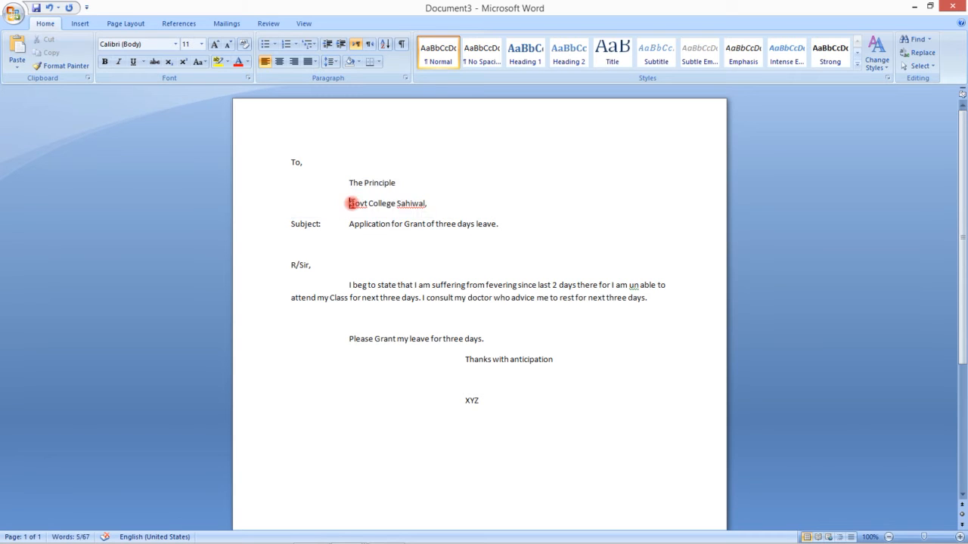
pyautogui.press('BackSpace')
pyautogui.press('BackSpace')
pyautogui.press('BackSpace')
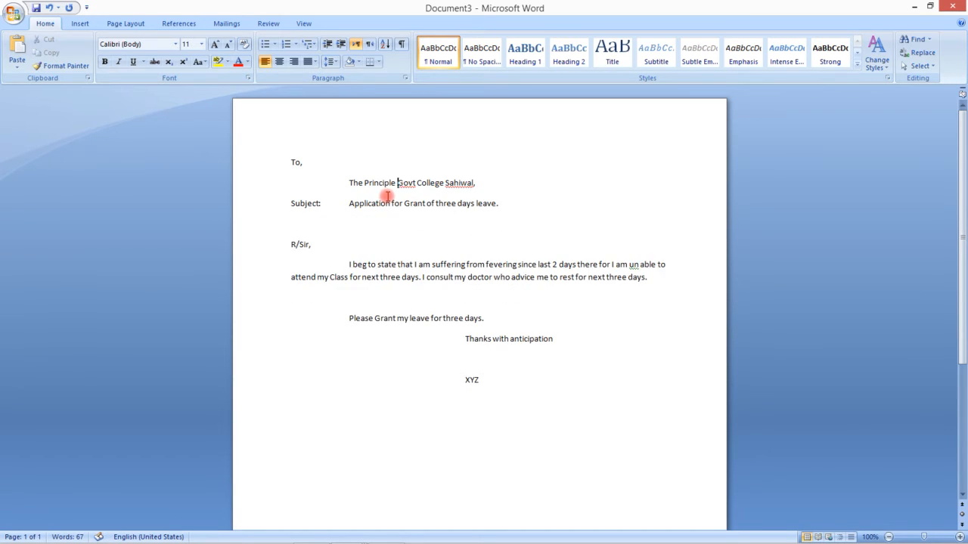
pyautogui.press('Return')
pyautogui.press('Tab')
pyautogui.press('Tab')
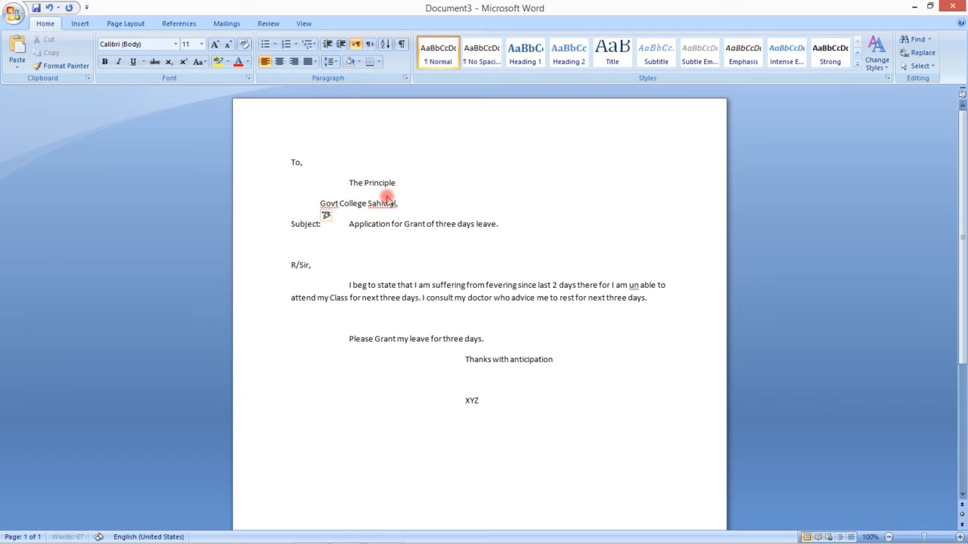
# Set the paragraph spacing after "The Principle" to 0 pt so the college line sits directly beneath it
pyautogui.moveTo(427, 204); pyautogui.dragTo(352, 183)
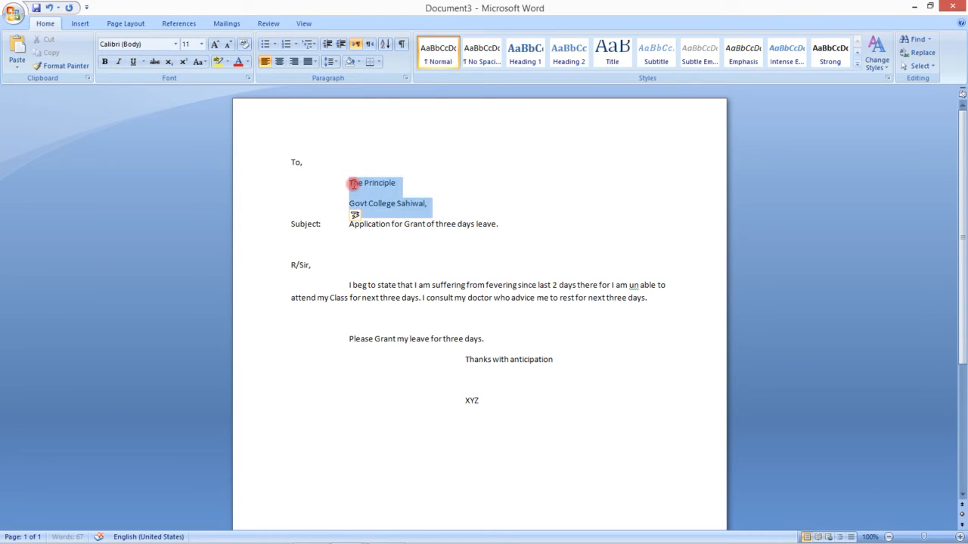
pyautogui.click(321, 103)
pyautogui.click(330, 62)
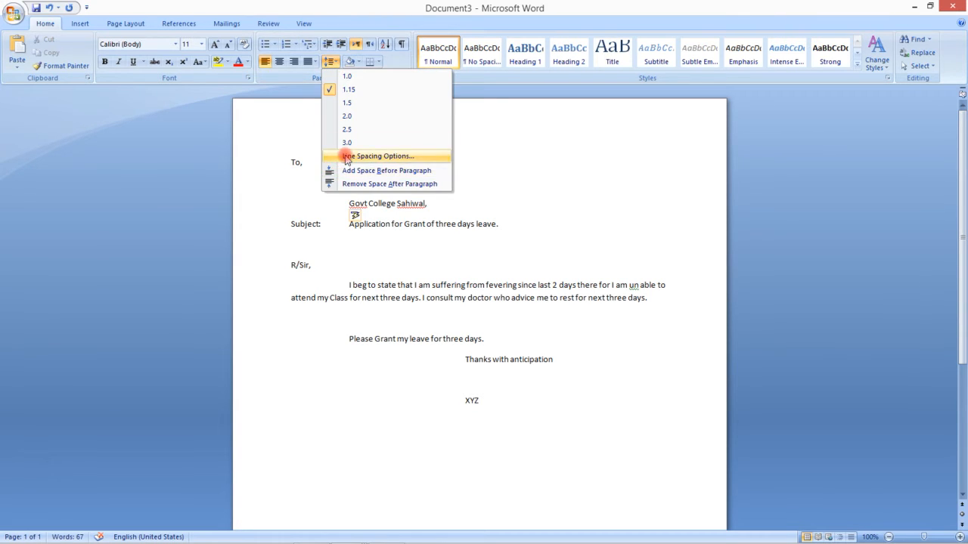
pyautogui.click(345, 157)
pyautogui.click(607, 280)
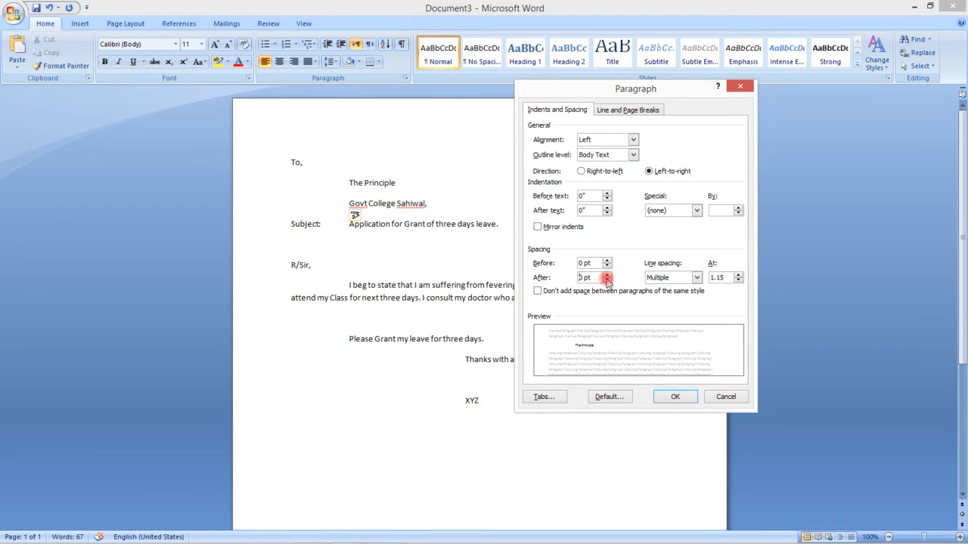
pyautogui.click(665, 400)
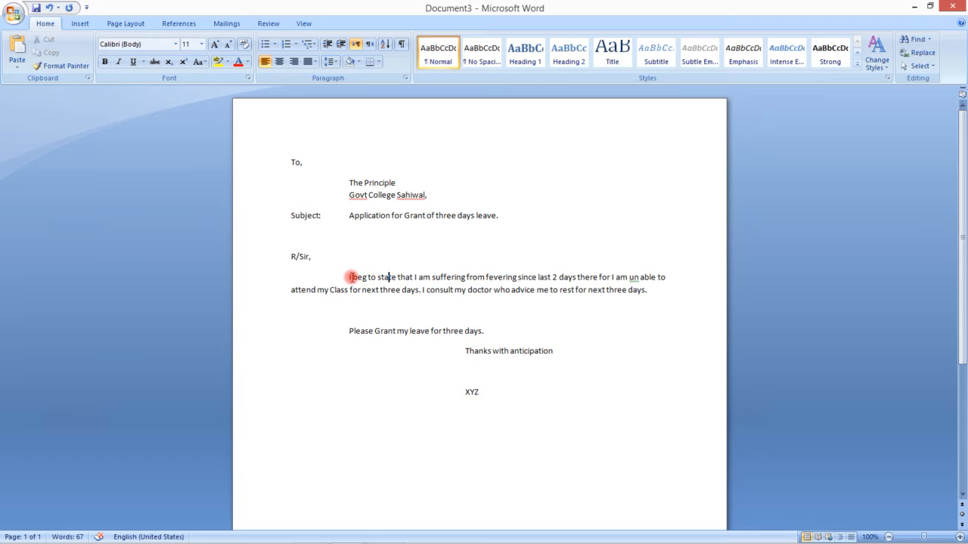
pyautogui.moveTo(348, 276); pyautogui.dragTo(670, 280)
pyautogui.click(620, 218)
# Choose A4 as the paper size in the page setup for the whole document
pyautogui.click(121, 23)
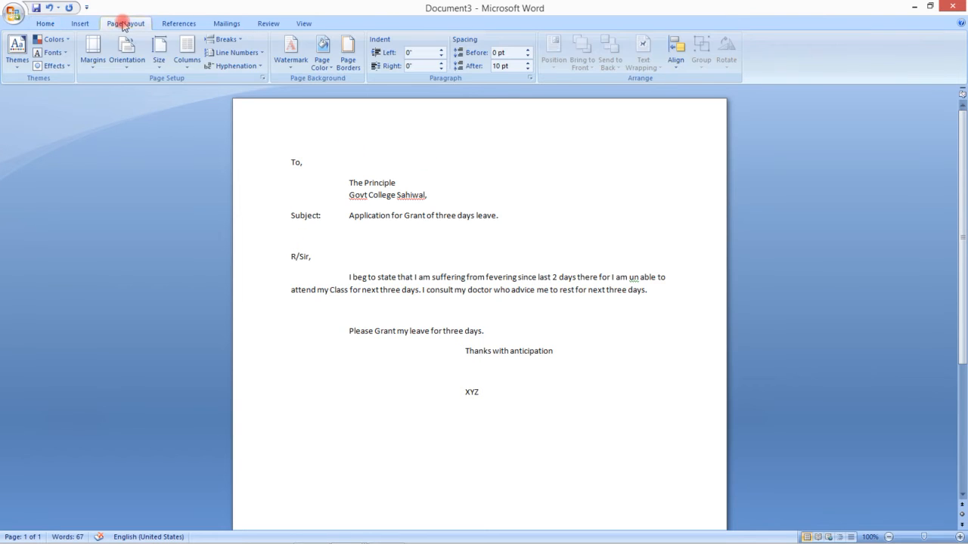
pyautogui.click(262, 79)
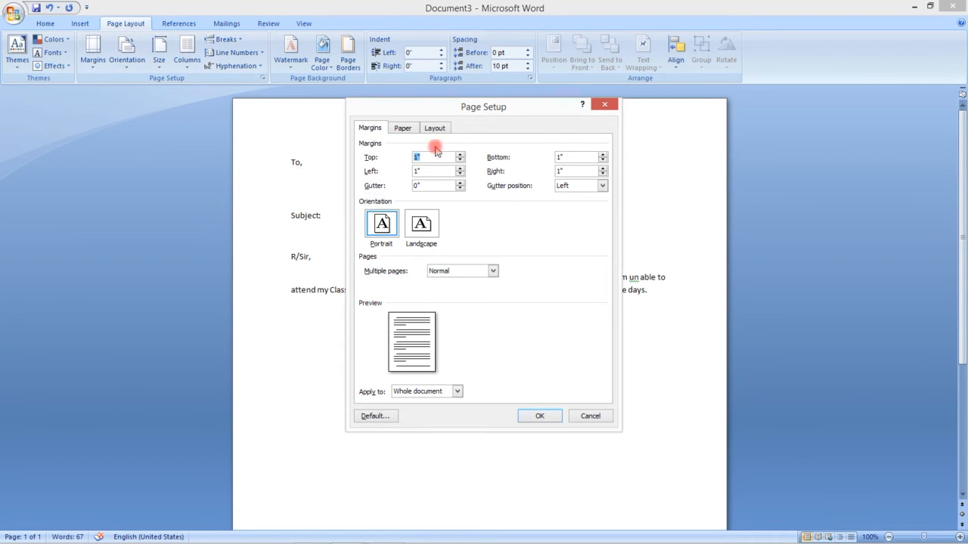
pyautogui.click(403, 128)
pyautogui.click(476, 157)
pyautogui.scroll(-15, 477, 172)
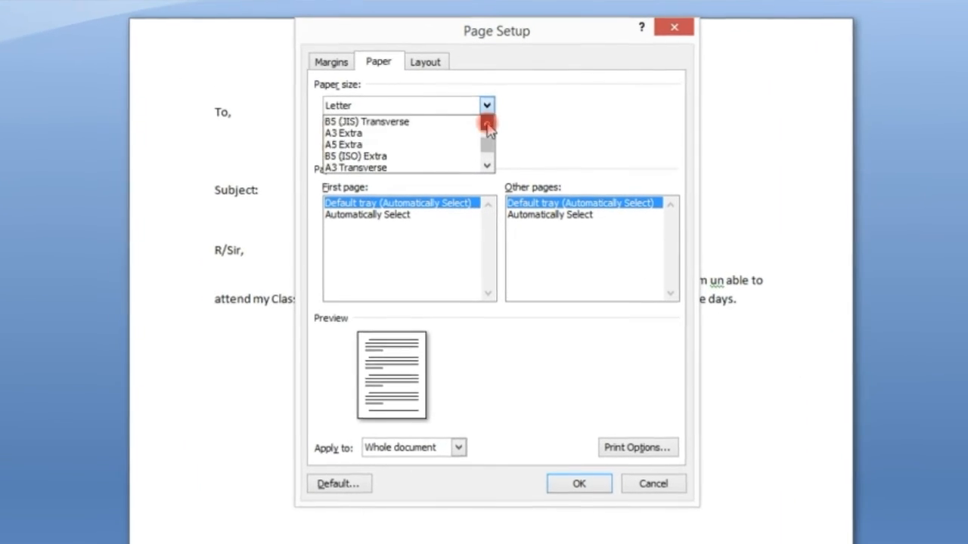
pyautogui.click(487, 124)
pyautogui.click(487, 166)
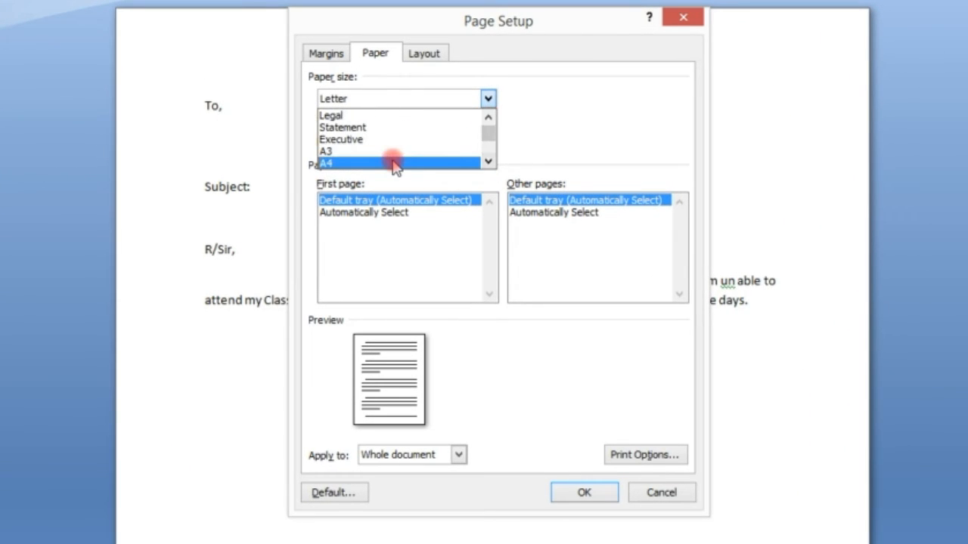
pyautogui.click(394, 164)
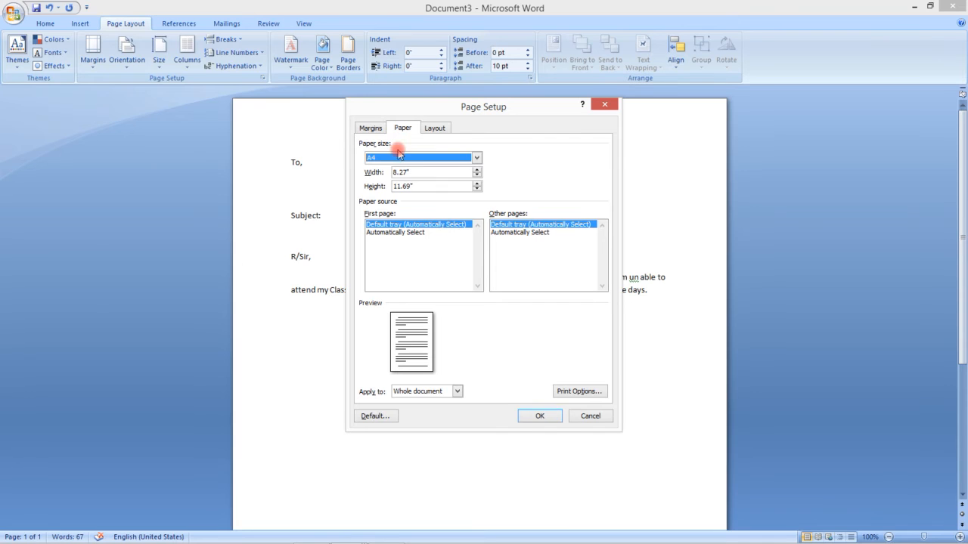
# Try landscape orientation in the page setup and return it to portrait
pyautogui.click(371, 127)
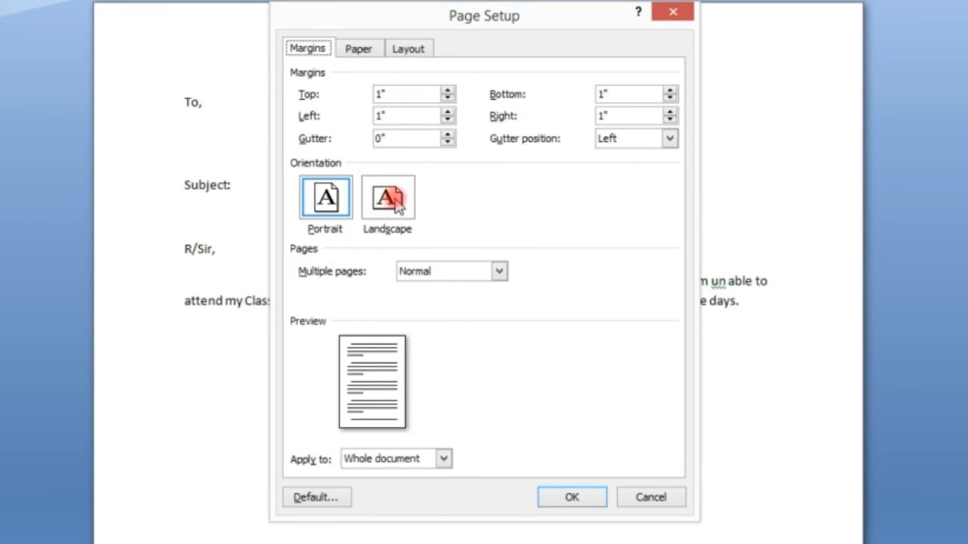
pyautogui.click(380, 212)
pyautogui.click(319, 203)
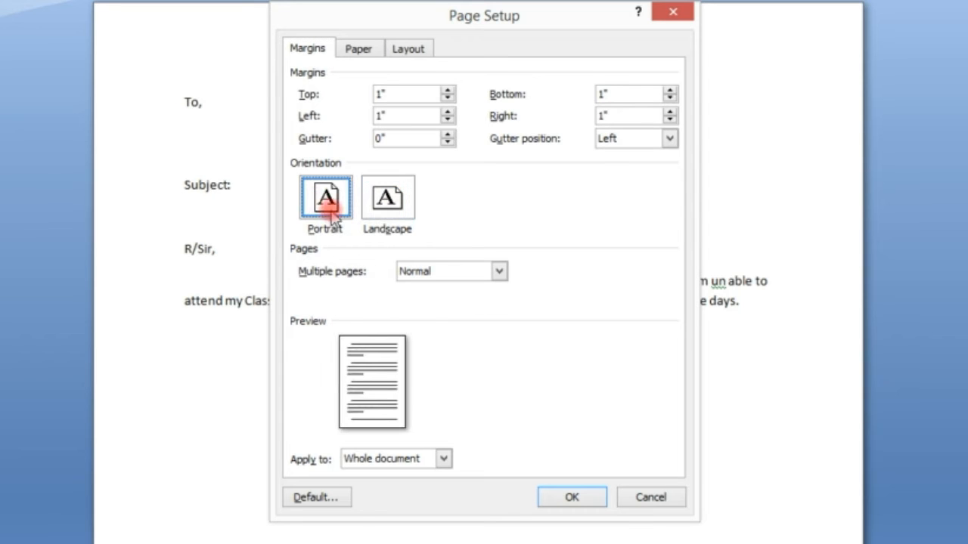
# Apply page margins of 0.6 inch top, 0.5 inch bottom, 1.4 inch left and 0.4 inch right without making them the default
pyautogui.click(448, 91)
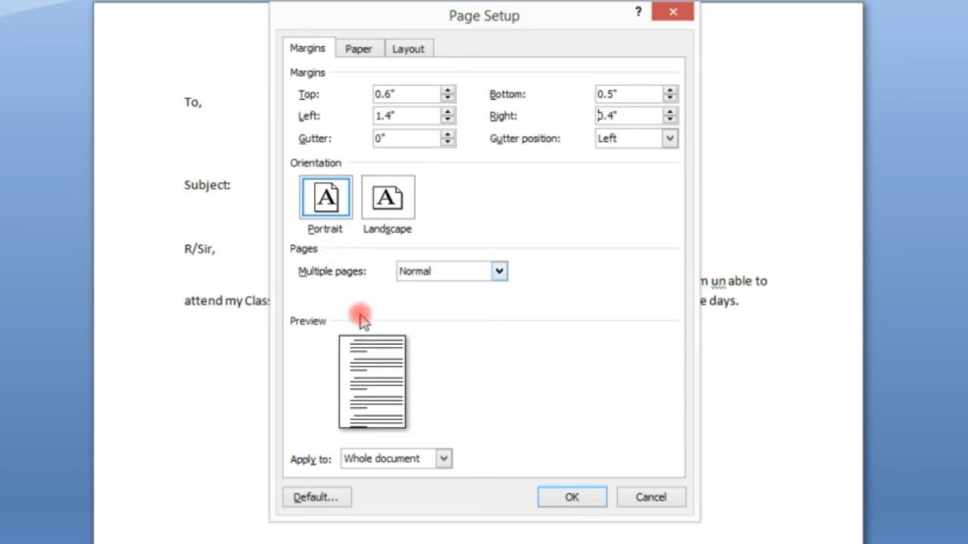
pyautogui.click(318, 498)
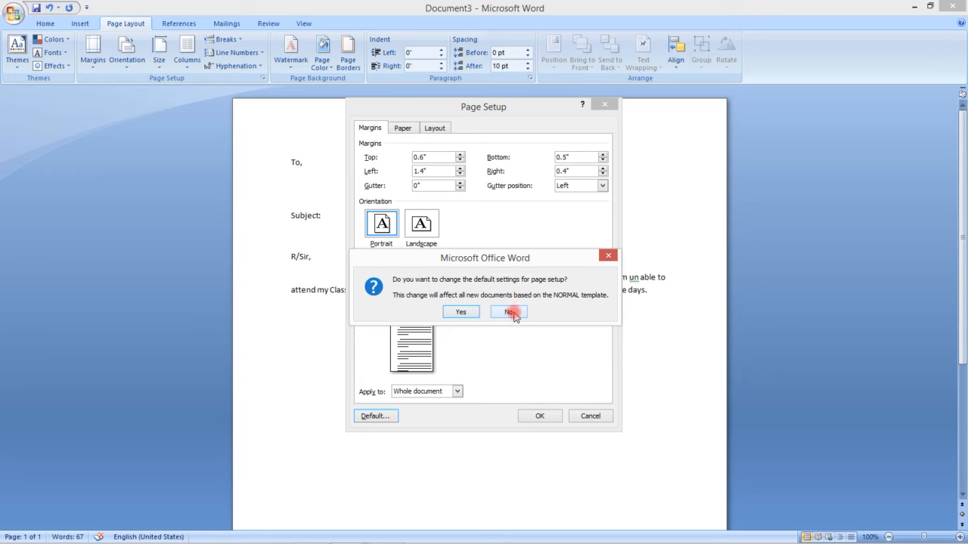
pyautogui.click(511, 312)
pyautogui.click(539, 416)
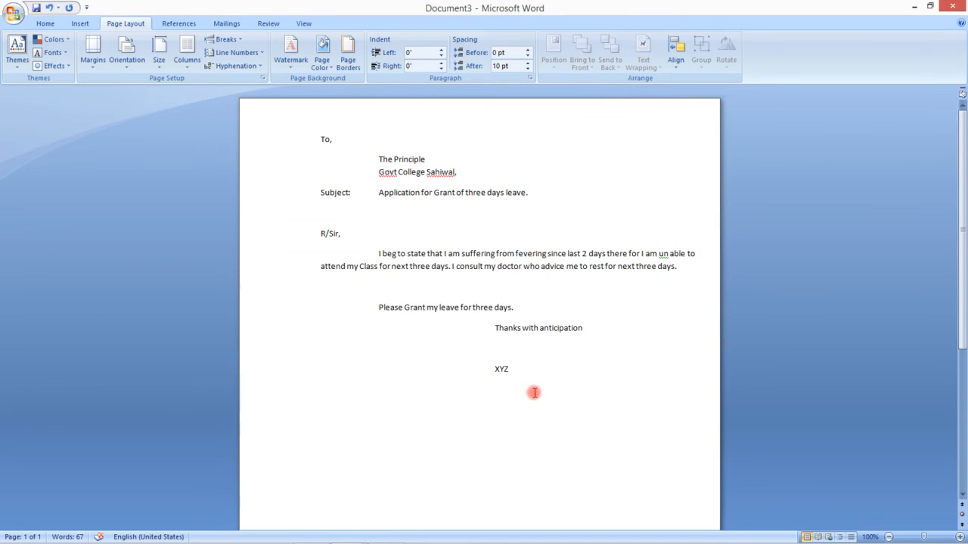
# Cycle the letter case of the subject text after "Subject:" to all uppercase and underline it
pyautogui.moveTo(964, 149)
pyautogui.mouseDown()
pyautogui.moveTo(964, 255)
pyautogui.moveTo(964, 132)
pyautogui.mouseUp()
pyautogui.moveTo(378, 193); pyautogui.dragTo(401, 199)
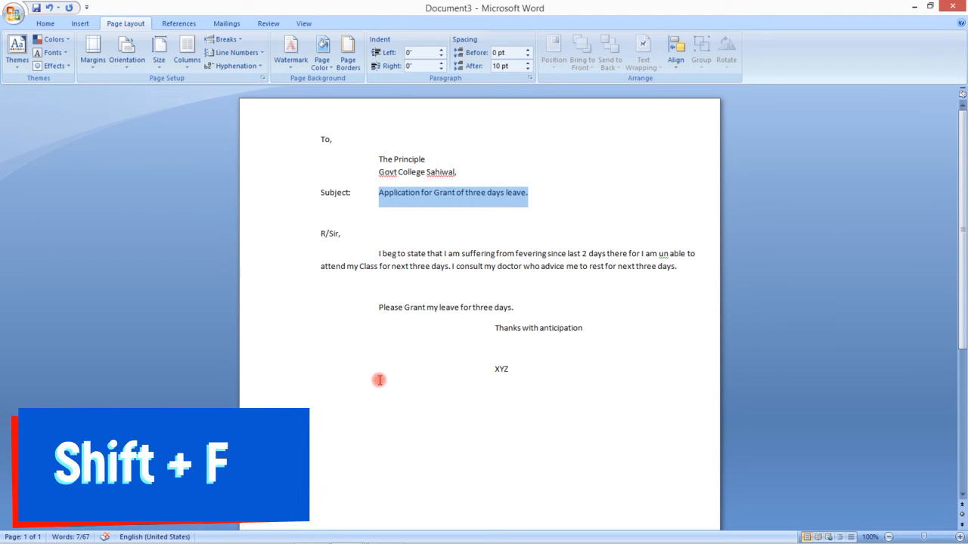
pyautogui.hotkey('shift', 'F3')
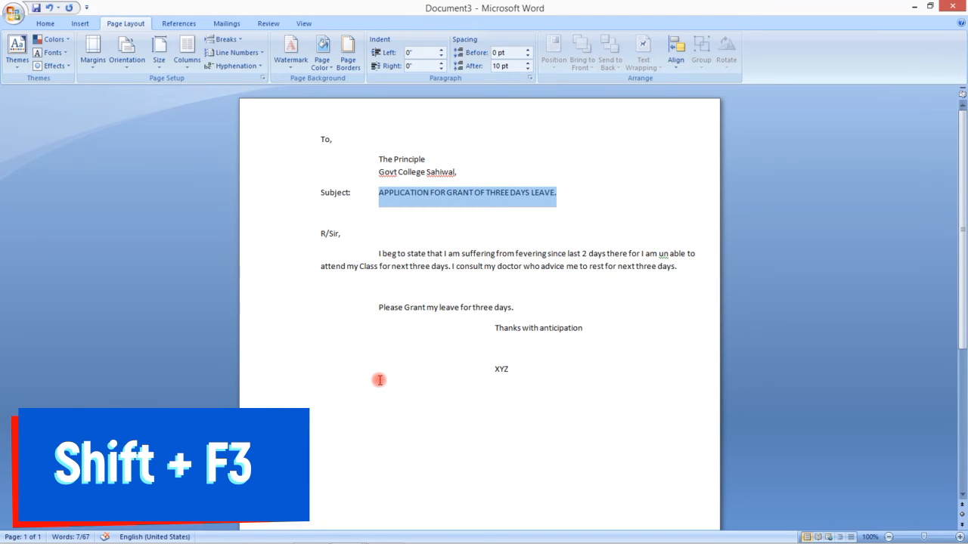
pyautogui.hotkey('shift', 'F3')
pyautogui.hotkey('shift', 'F3')
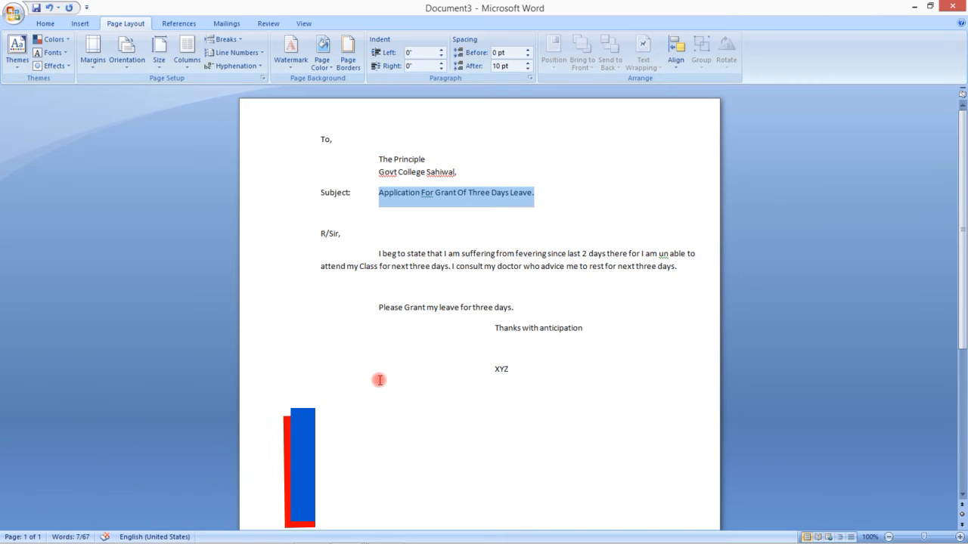
pyautogui.hotkey('shift', 'F3')
pyautogui.hotkey('shift', 'F3')
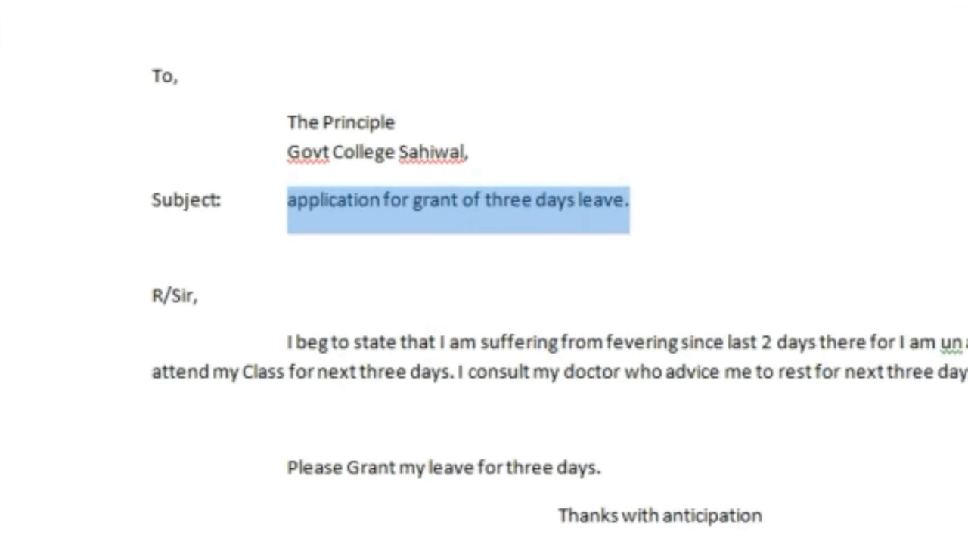
pyautogui.hotkey('shift', 'F3')
pyautogui.hotkey('shift', 'F3')
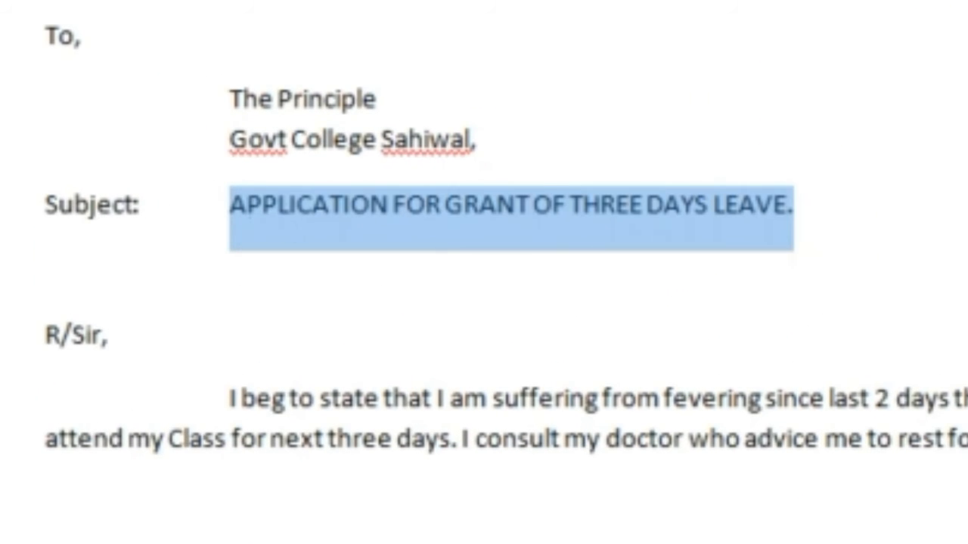
pyautogui.hotkey('ctrl', 'u')
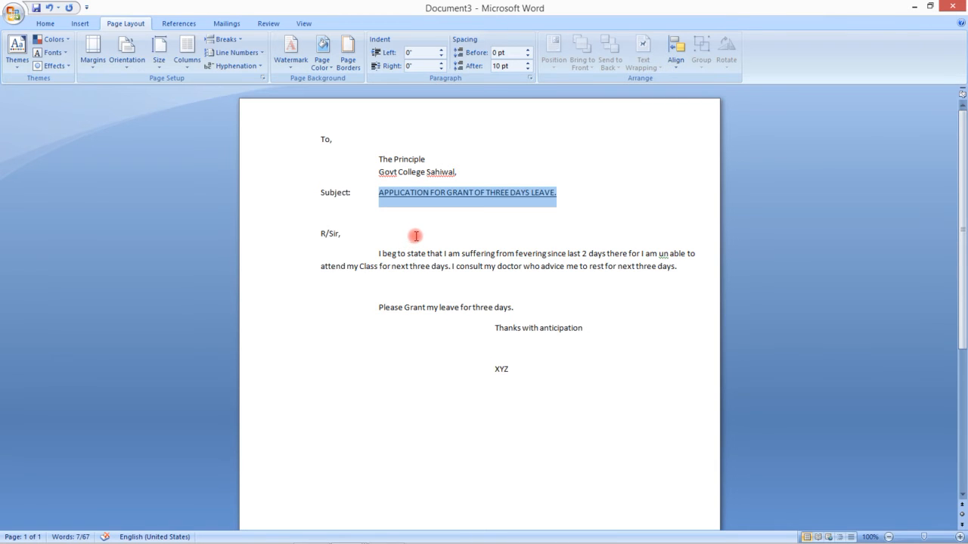
pyautogui.click(415, 236)
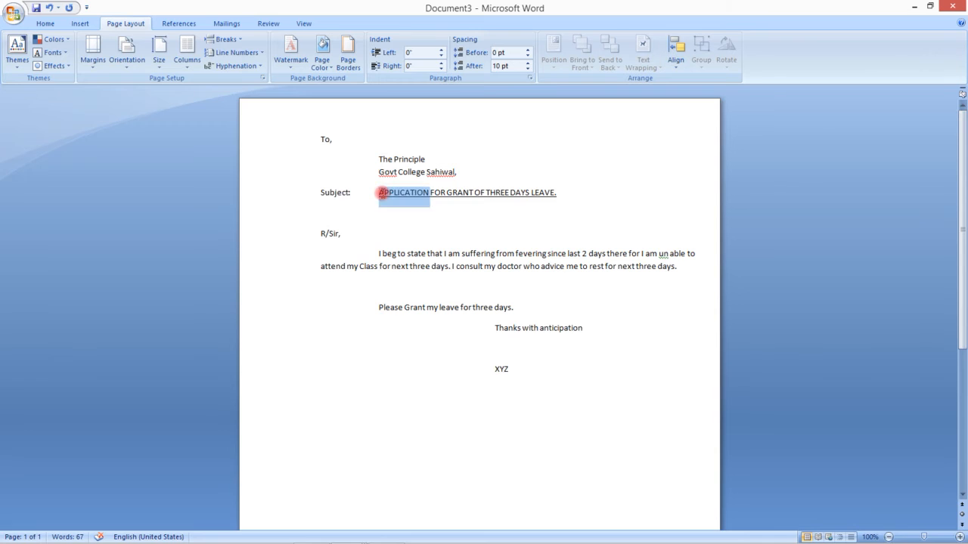
# Select the underlined subject text word by word and make it bold, keeping the underline
pyautogui.tripleClick(381, 192)
pyautogui.click(380, 193)
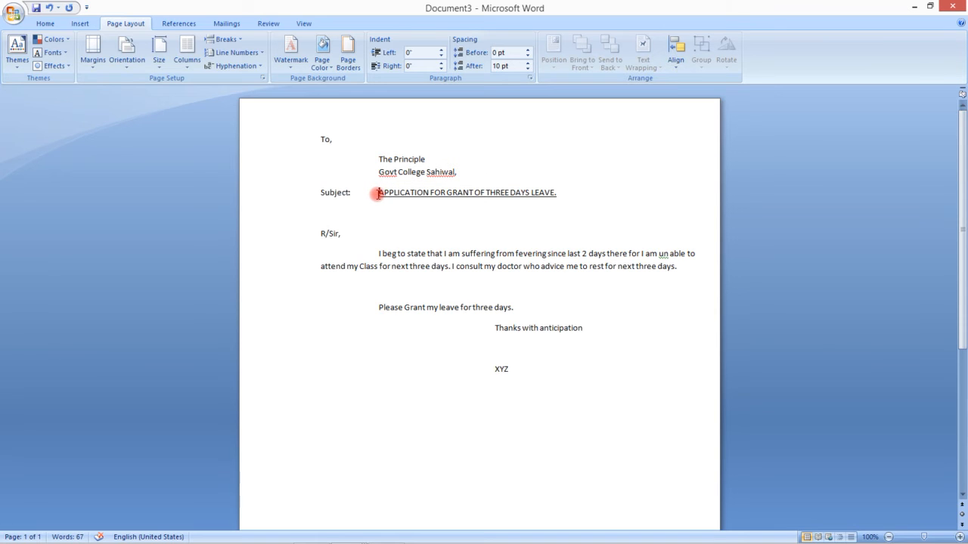
pyautogui.hotkey('ctrl', 'shift', 'Right')
pyautogui.hotkey('ctrl', 'shift', 'Right')
pyautogui.hotkey('ctrl', 'shift', 'Right')
pyautogui.hotkey('ctrl', 'shift', 'Right')
pyautogui.hotkey('ctrl', 'shift', 'Right')
pyautogui.hotkey('ctrl', 'shift', 'Right')
pyautogui.hotkey('ctrl', 'shift', 'Right')
pyautogui.hotkey('ctrl', 'shift', 'Right')
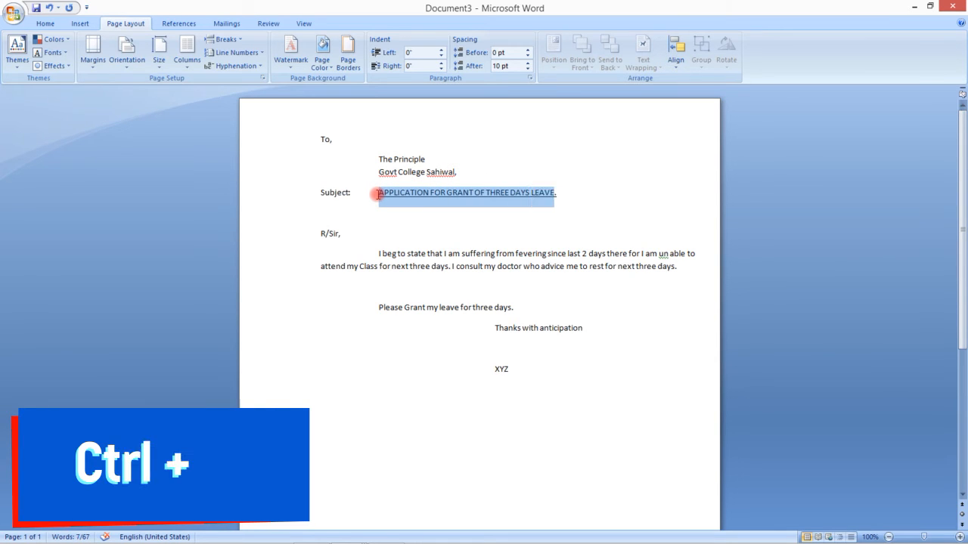
pyautogui.hotkey('ctrl', 'u')
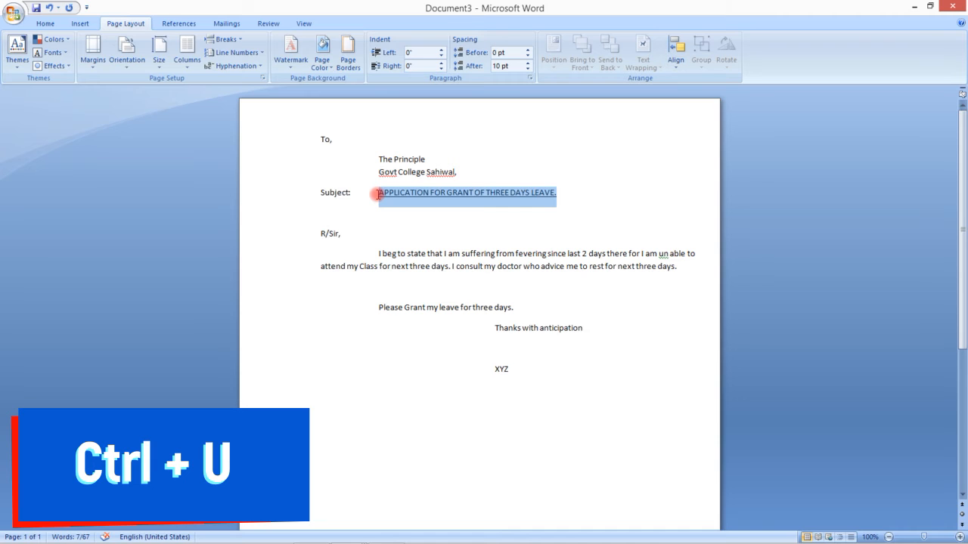
pyautogui.hotkey('ctrl', 'b')
# Justify the body paragraph beginning "I beg to state"
pyautogui.click(391, 260)
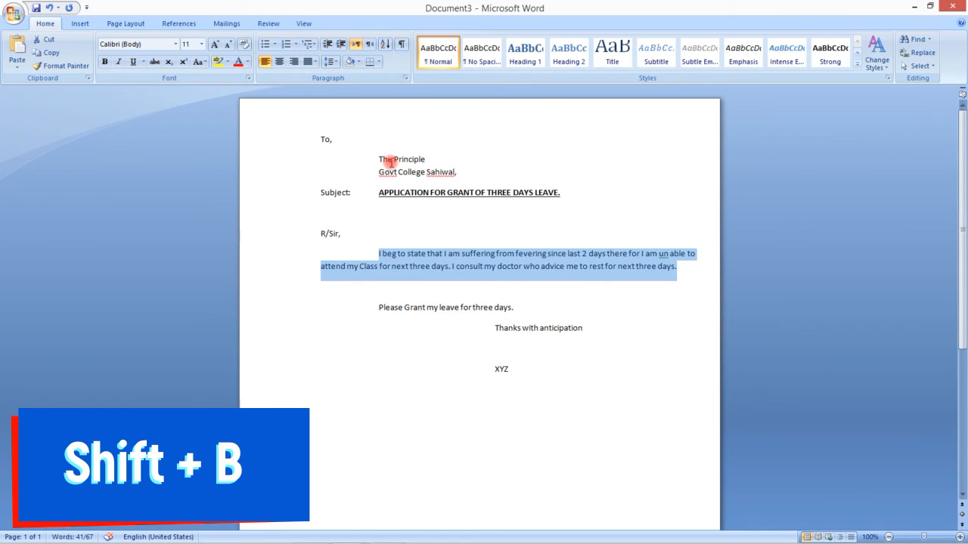
pyautogui.hotkey('ctrl', 'shift', 'b')
pyautogui.hotkey('ctrl', 'shift', 'b')
pyautogui.hotkey('ctrl', 'shift', 'b')
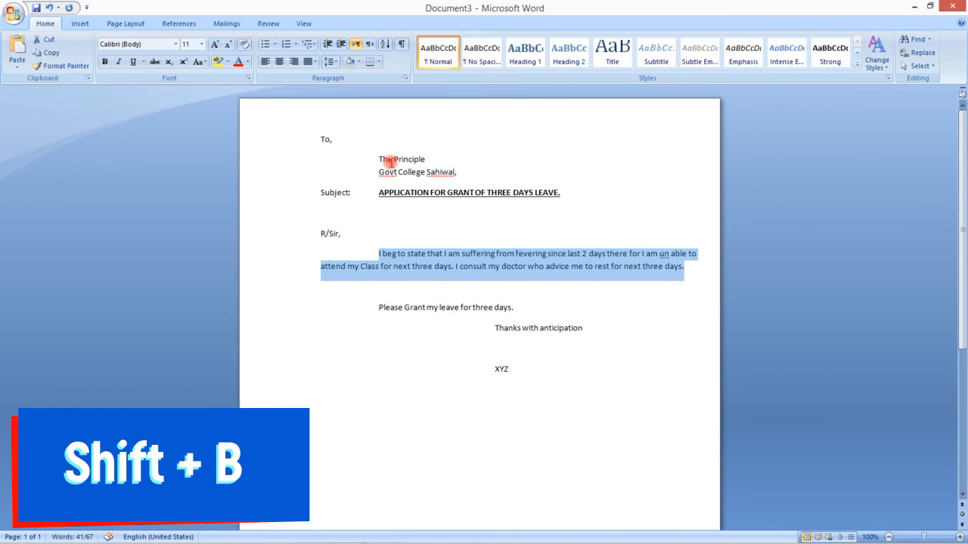
# Try Justify Medium and Justify Low on the body paragraph, finishing with Justify High
pyautogui.click(314, 62)
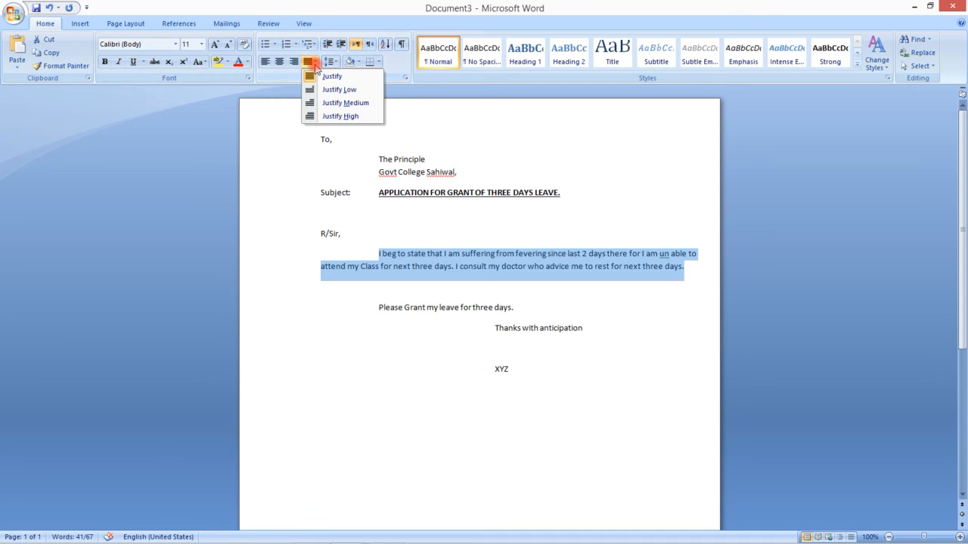
pyautogui.click(321, 104)
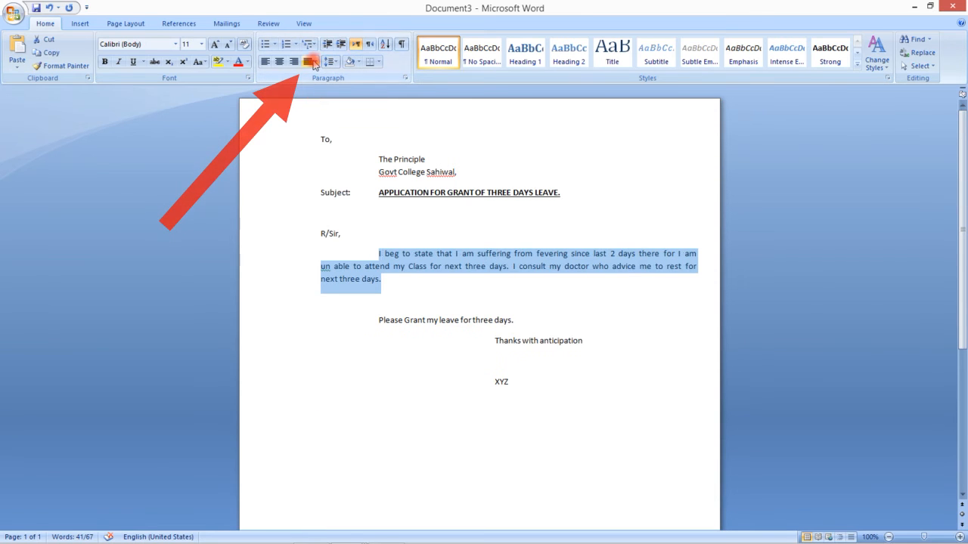
pyautogui.click(314, 62)
pyautogui.click(318, 91)
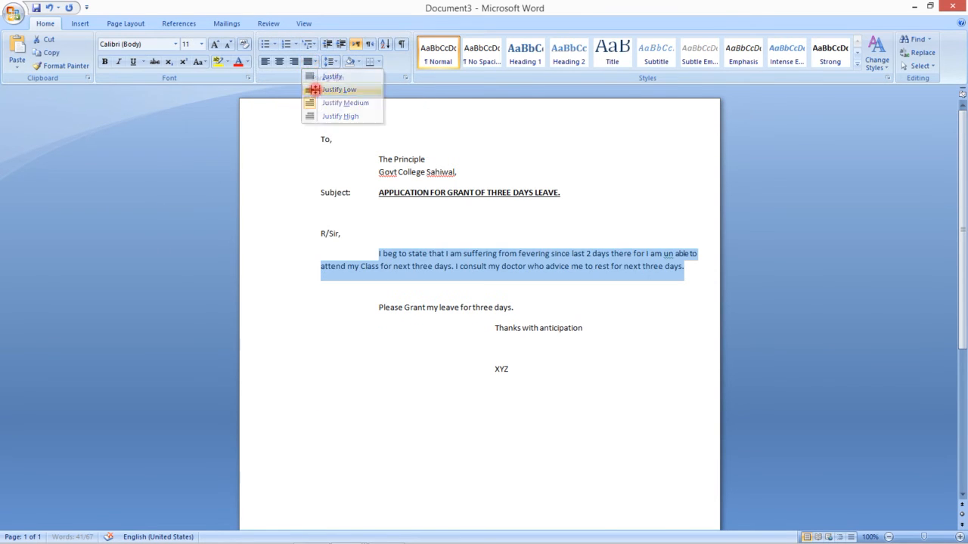
pyautogui.click(314, 62)
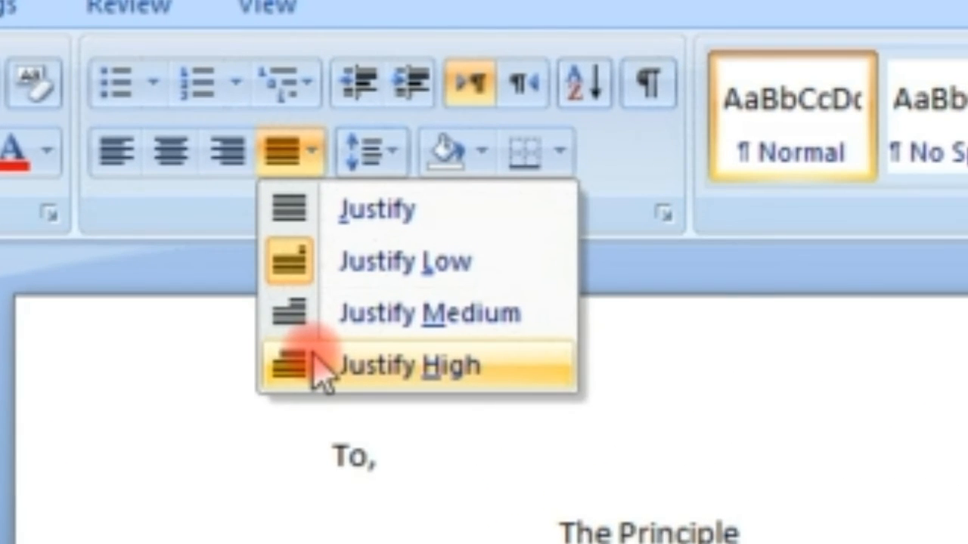
pyautogui.click(322, 369)
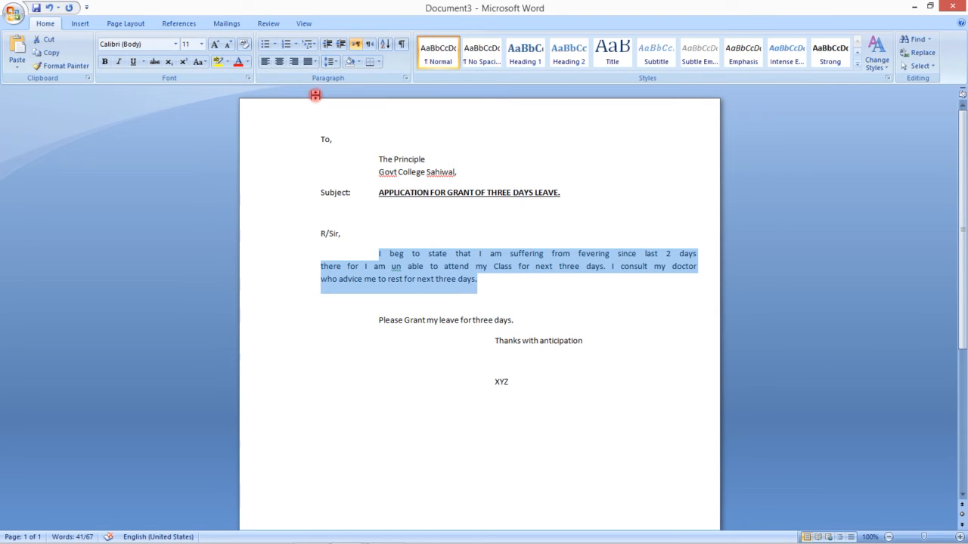
# Switch the body paragraph beginning "I beg to state" to plain Justify and set its font size to 12
pyautogui.click(314, 63)
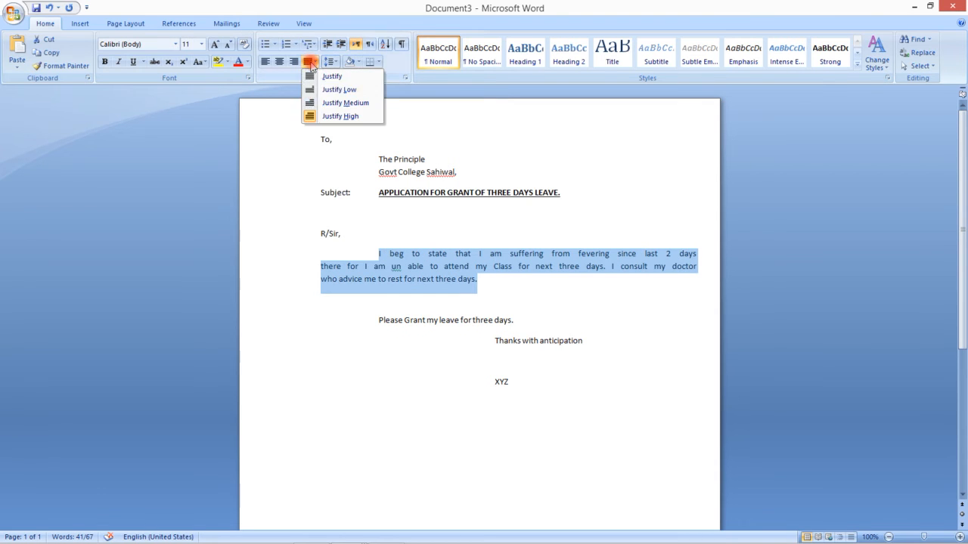
pyautogui.click(313, 77)
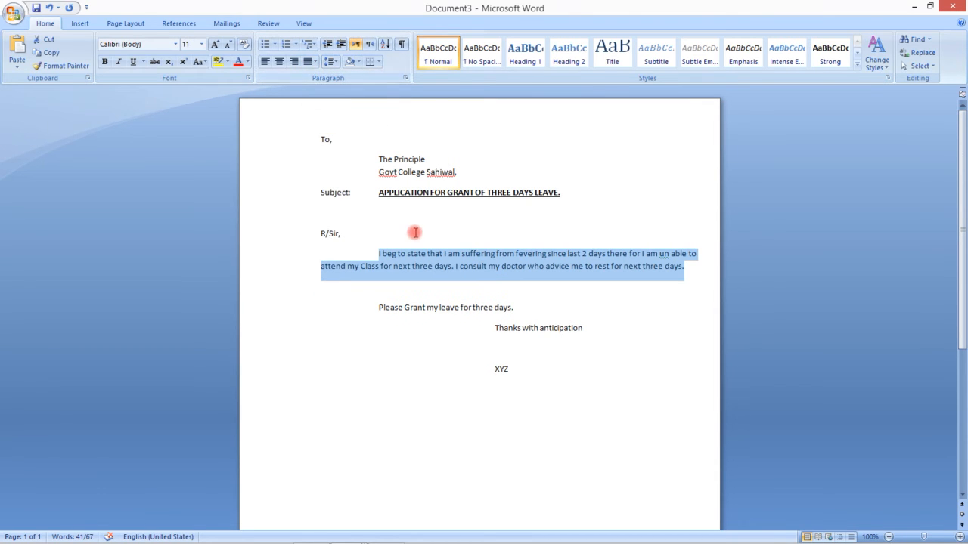
pyautogui.click(201, 44)
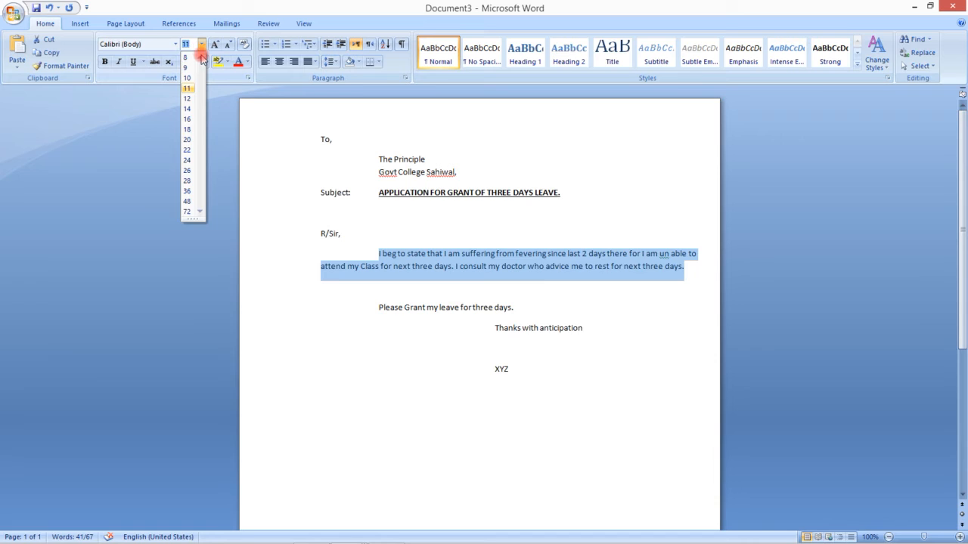
pyautogui.click(189, 99)
# Set the font size of the "Please Grant my leave" and "Thanks with anticipation" lines to 12
pyautogui.moveTo(376, 326); pyautogui.dragTo(582, 345)
pyautogui.click(201, 45)
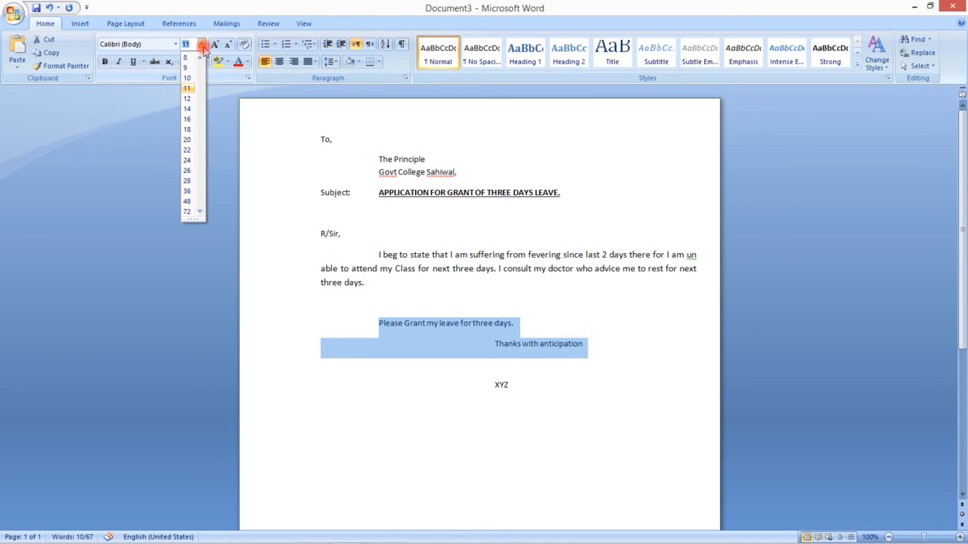
pyautogui.click(189, 98)
pyautogui.click(414, 238)
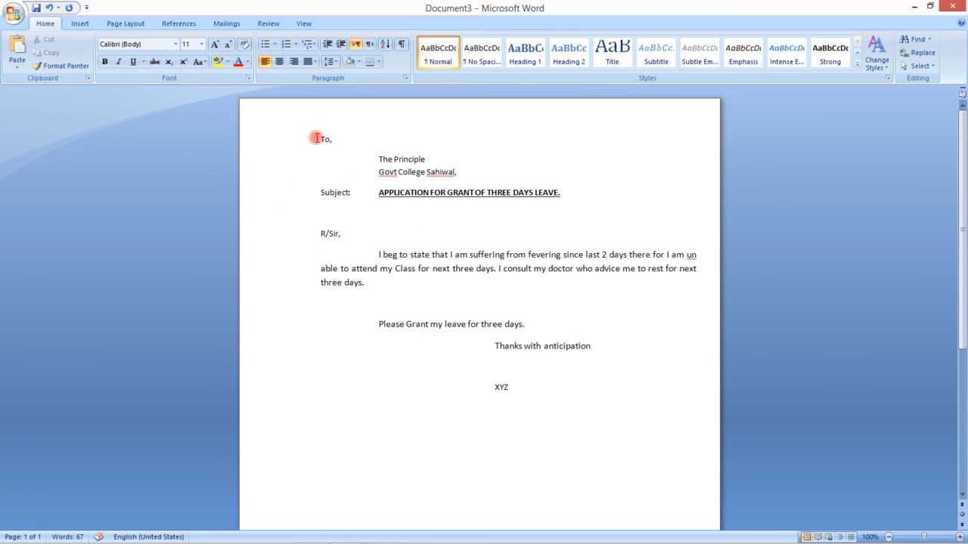
# Change the font of the whole document to Times New Roman (Headings)
pyautogui.moveTo(318, 139); pyautogui.dragTo(555, 391)
pyautogui.hotkey('ctrl', 'a')
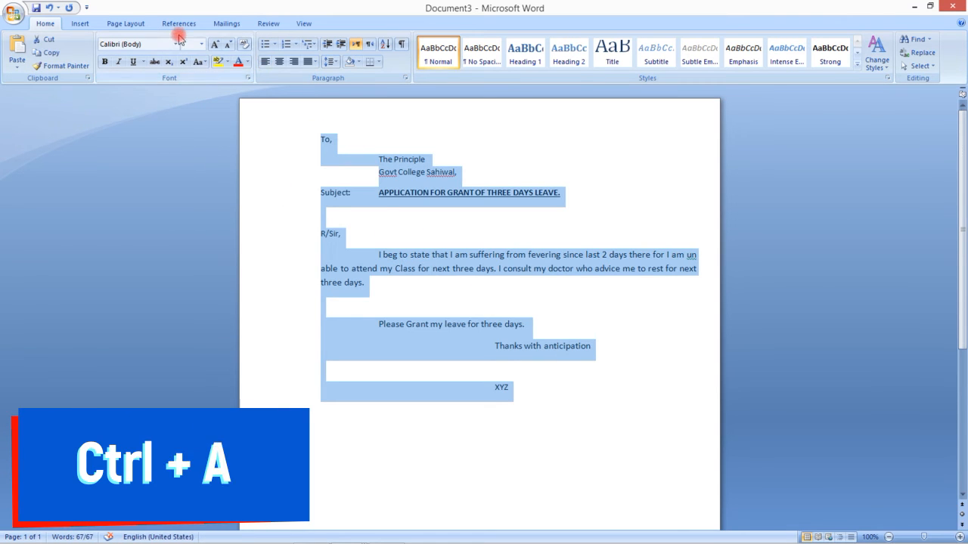
pyautogui.click(175, 44)
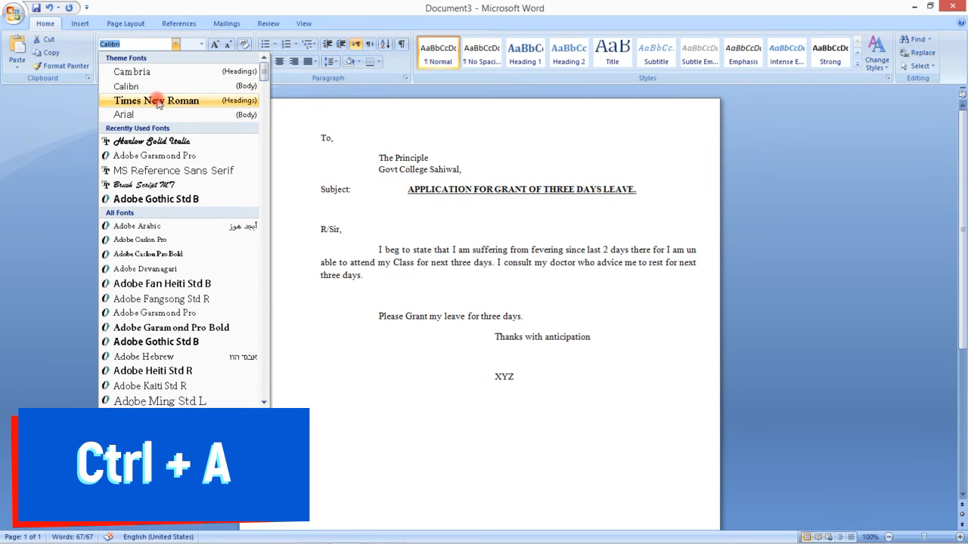
pyautogui.click(157, 100)
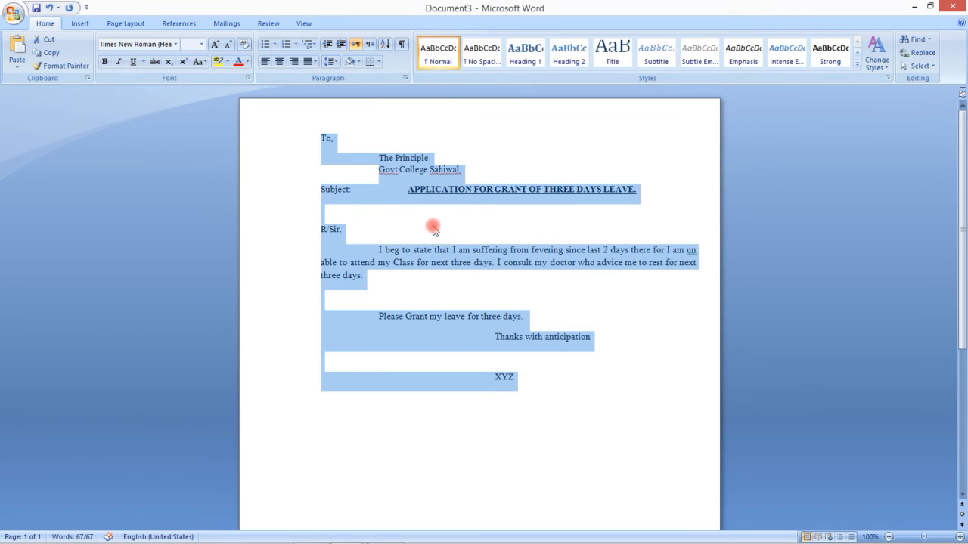
# Remove the extra tab before the subject text so it lines up with the address lines above
pyautogui.click(428, 209)
pyautogui.click(409, 202)
pyautogui.press('BackSpace')
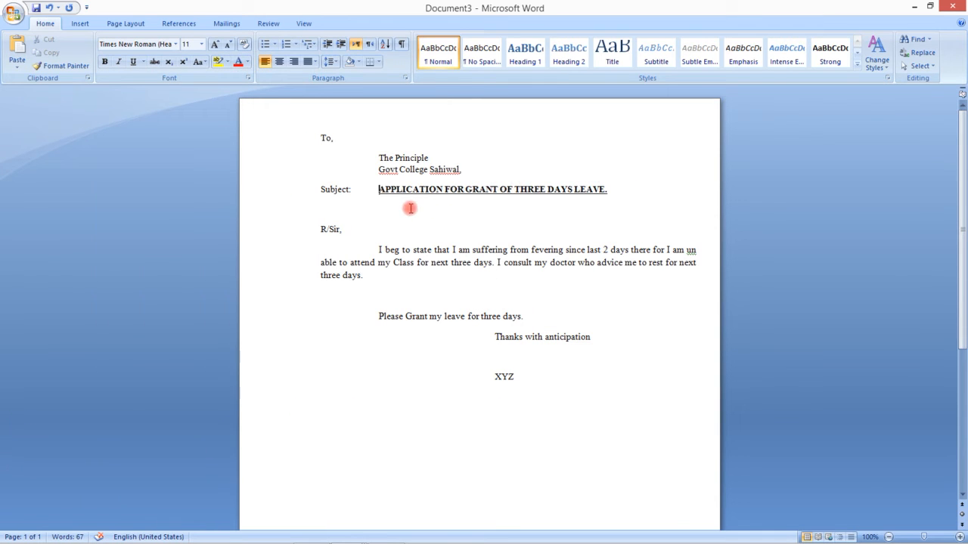
# Try 1.5 line spacing on the body paragraph, finishing with a line spacing of 2.0
pyautogui.moveTo(376, 251); pyautogui.dragTo(384, 277)
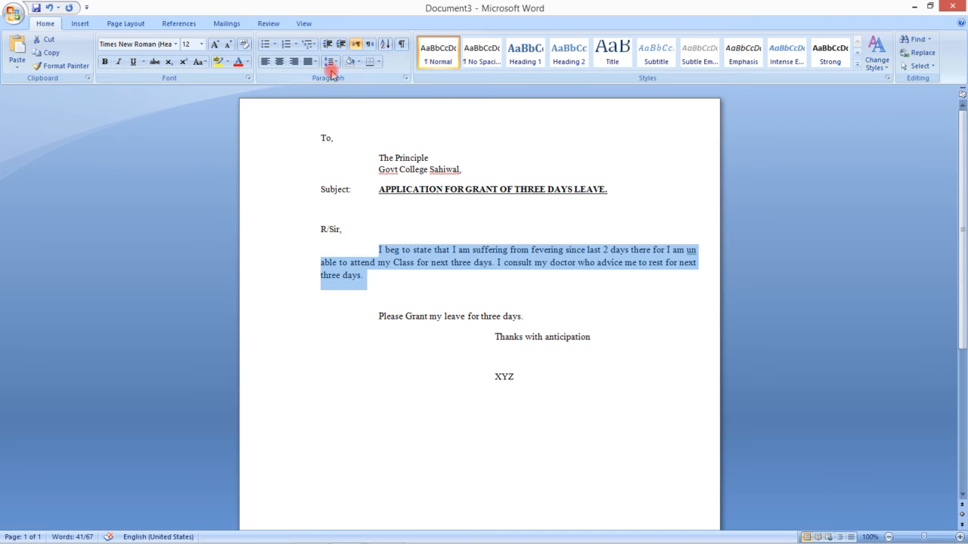
pyautogui.click(330, 61)
pyautogui.click(339, 107)
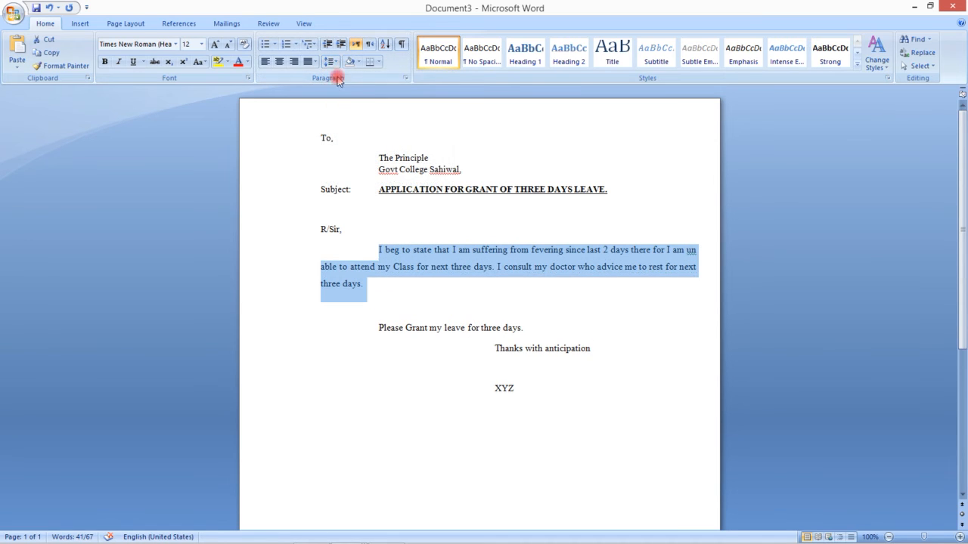
pyautogui.click(331, 62)
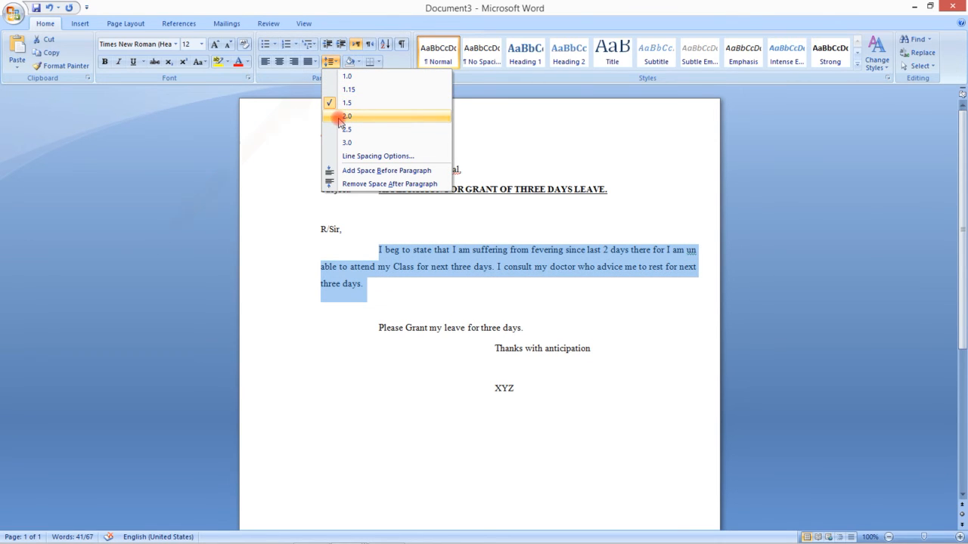
pyautogui.click(340, 117)
# Add a blank line after "Please Grant my leave for three days." and indent the XYZ signature by one more tab
pyautogui.click(479, 341)
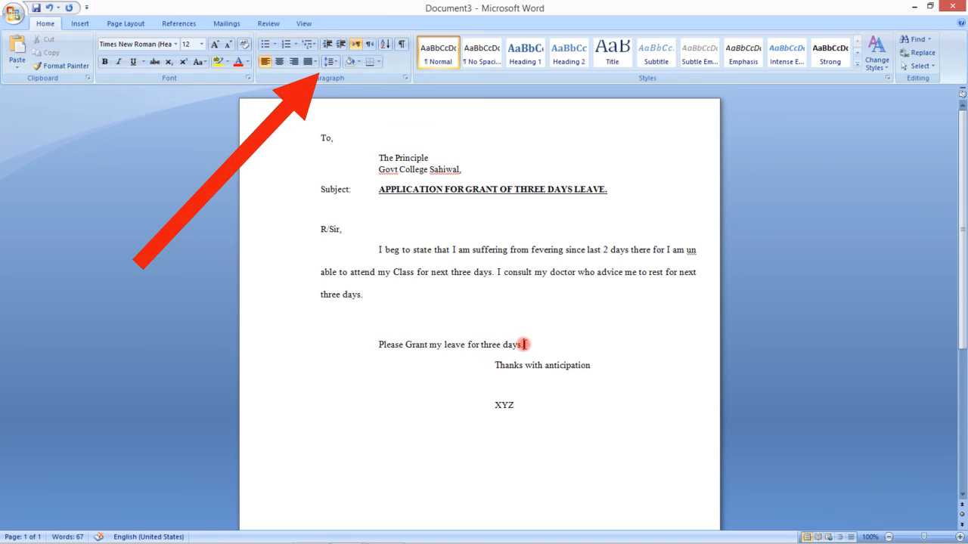
pyautogui.press('Return')
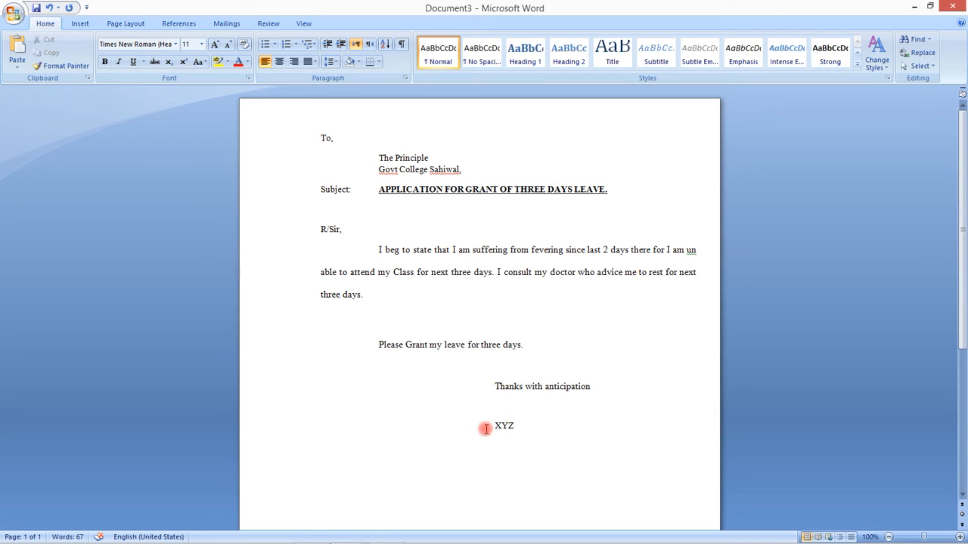
pyautogui.press('Tab')
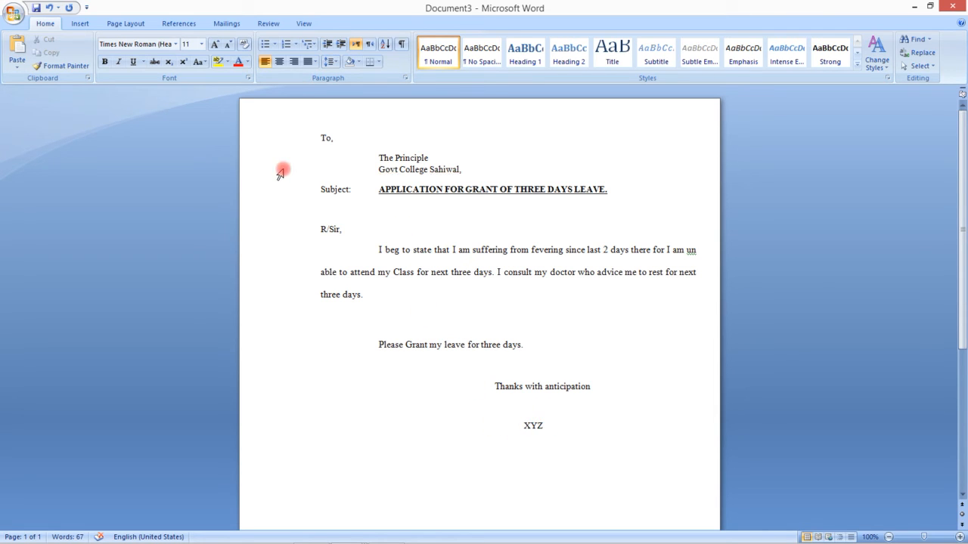
pyautogui.click(473, 234)
# Examine the application in Print Preview, zoomed in to 100%, and close the preview
pyautogui.click(12, 12)
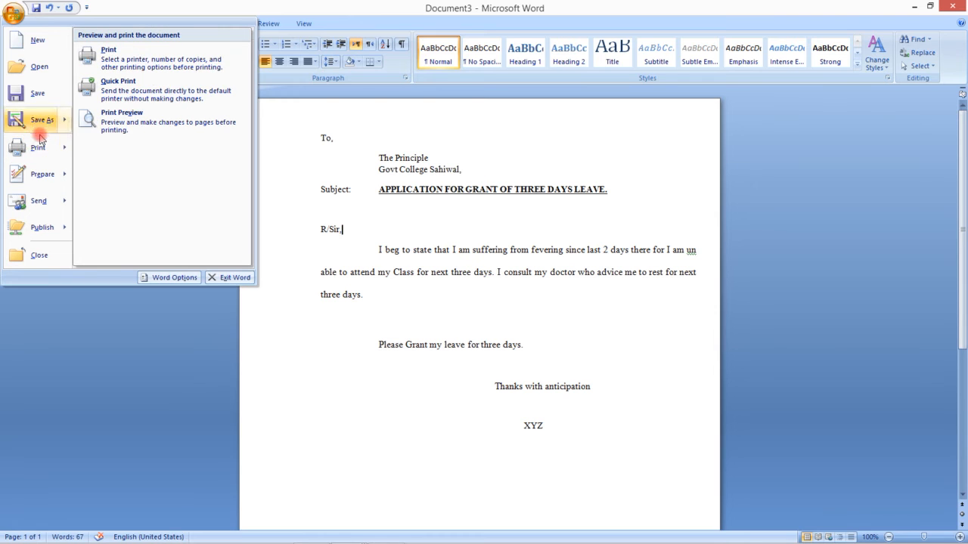
pyautogui.click(118, 124)
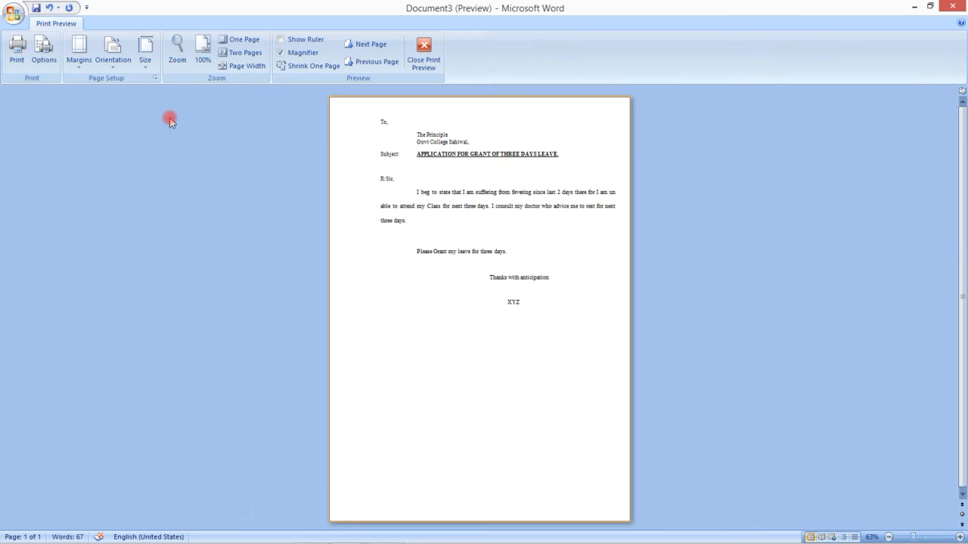
pyautogui.click(443, 201)
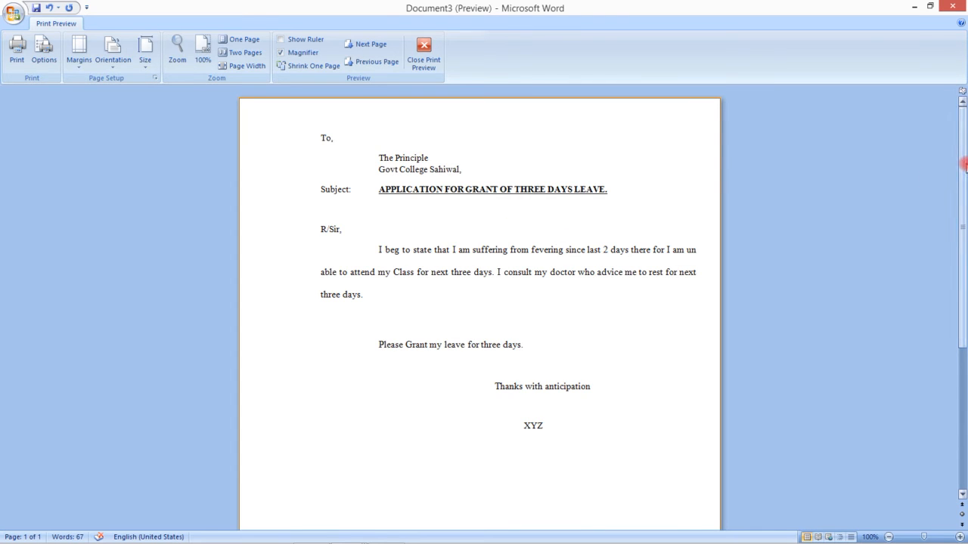
pyautogui.moveTo(962, 165); pyautogui.dragTo(962, 219)
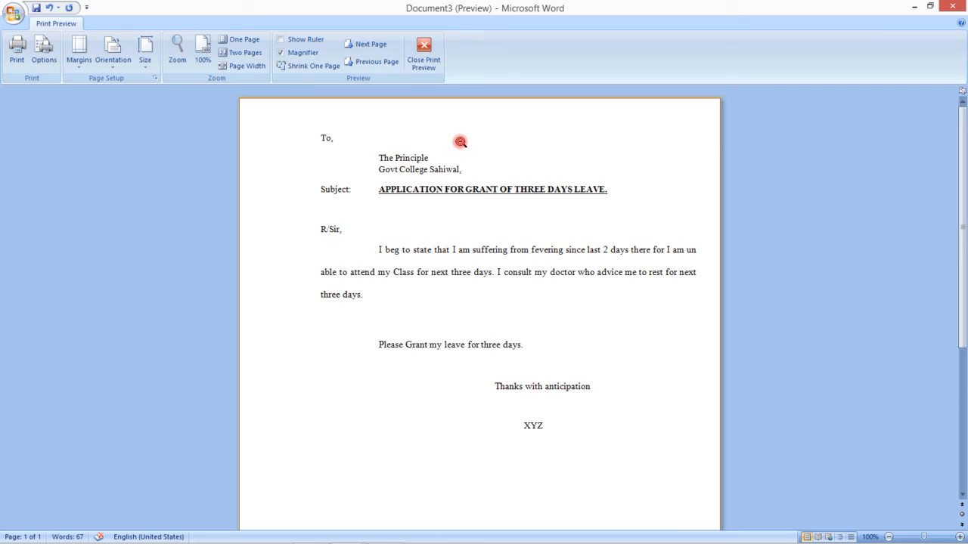
pyautogui.click(423, 55)
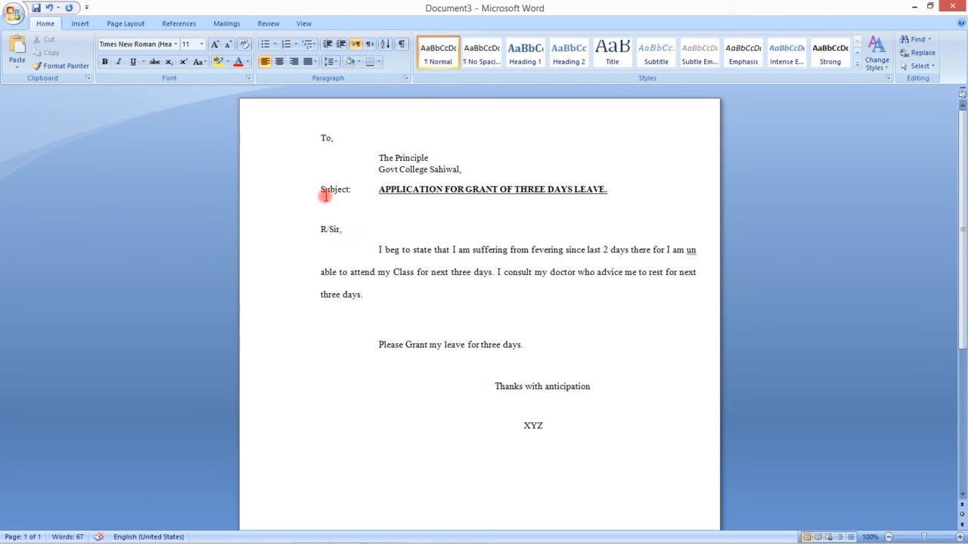
# Check the available printers in the print settings and set the page range to Current page, cancelling without printing
pyautogui.click(14, 15)
pyautogui.moveTo(26, 147)
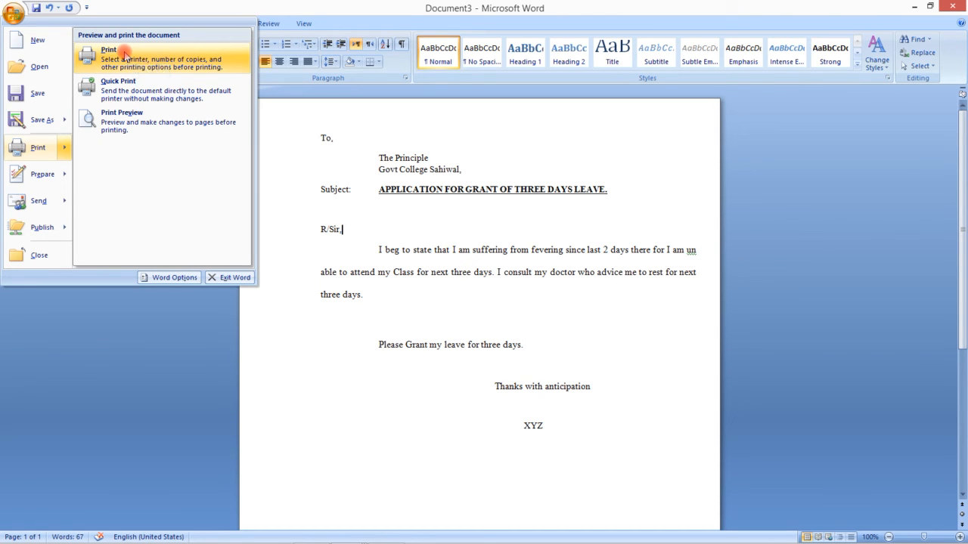
pyautogui.click(168, 59)
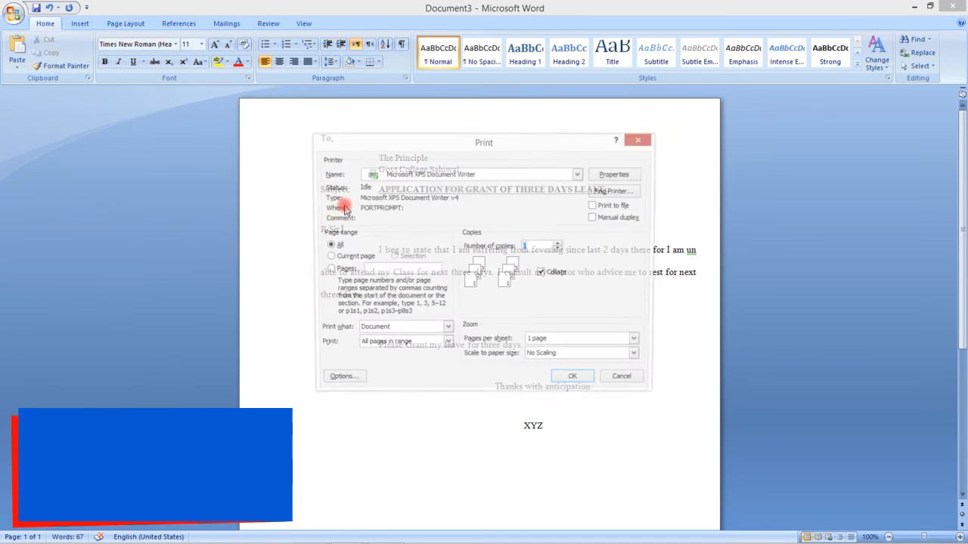
pyautogui.click(475, 174)
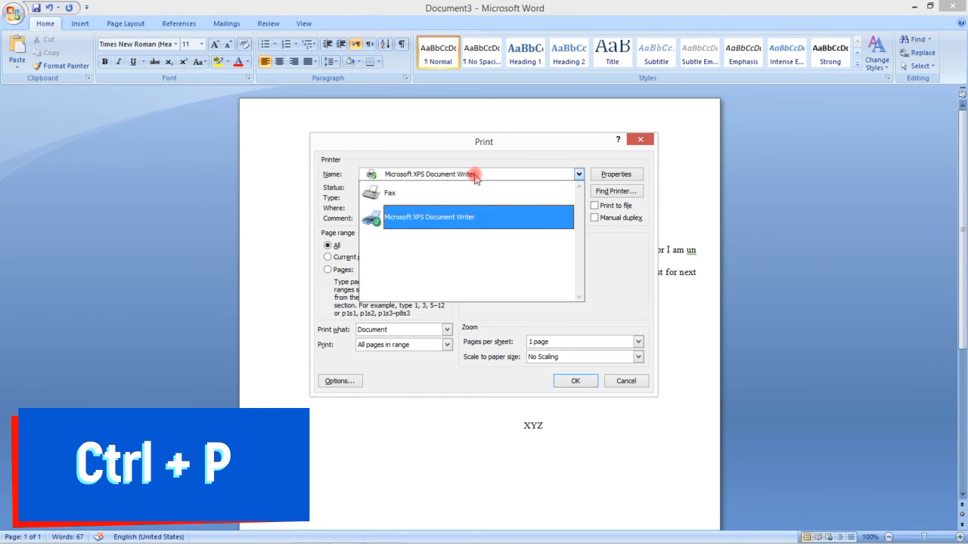
pyautogui.click(475, 175)
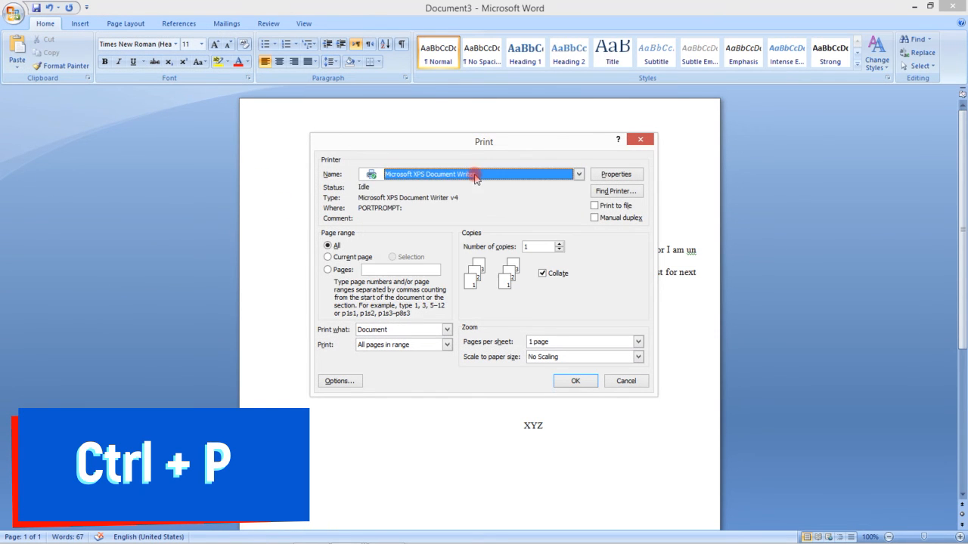
pyautogui.click(333, 257)
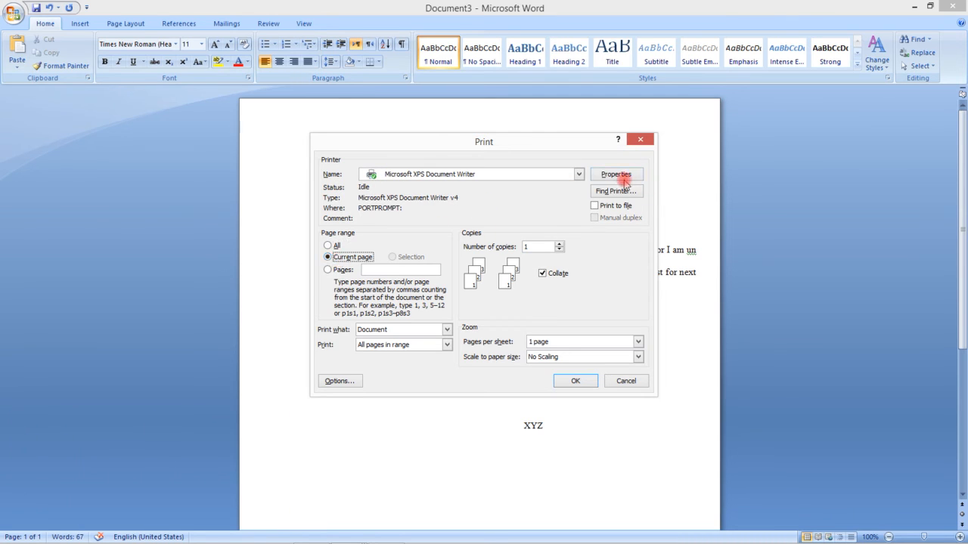
pyautogui.click(575, 381)
pyautogui.click(625, 381)
# Save the document in the Documents folder as a Word Document named Application
pyautogui.click(14, 16)
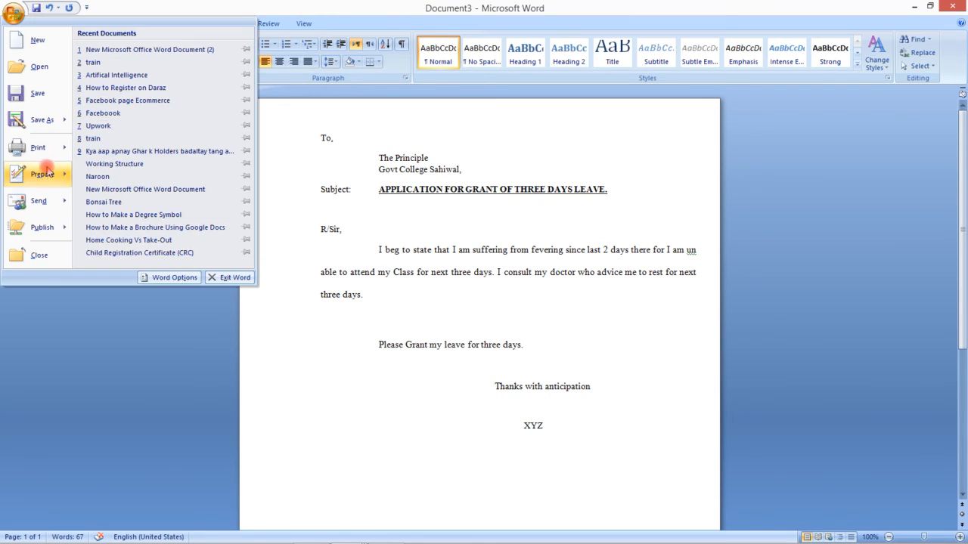
pyautogui.click(37, 95)
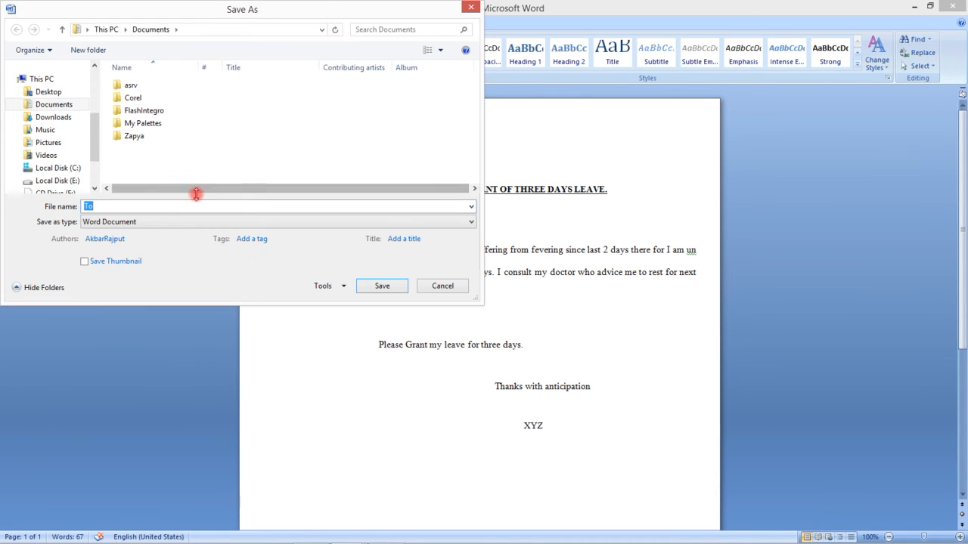
pyautogui.write('Ap')
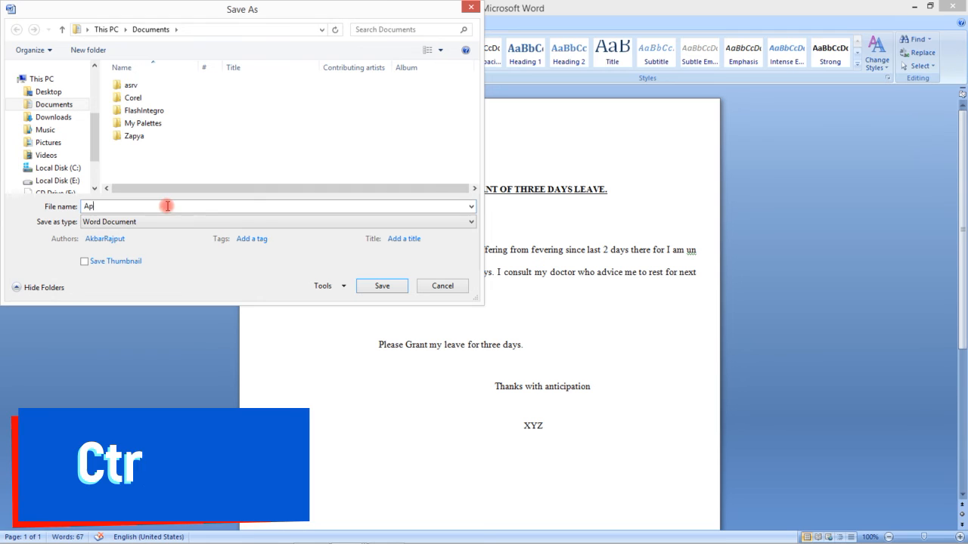
pyautogui.write('plication')
pyautogui.click(381, 285)
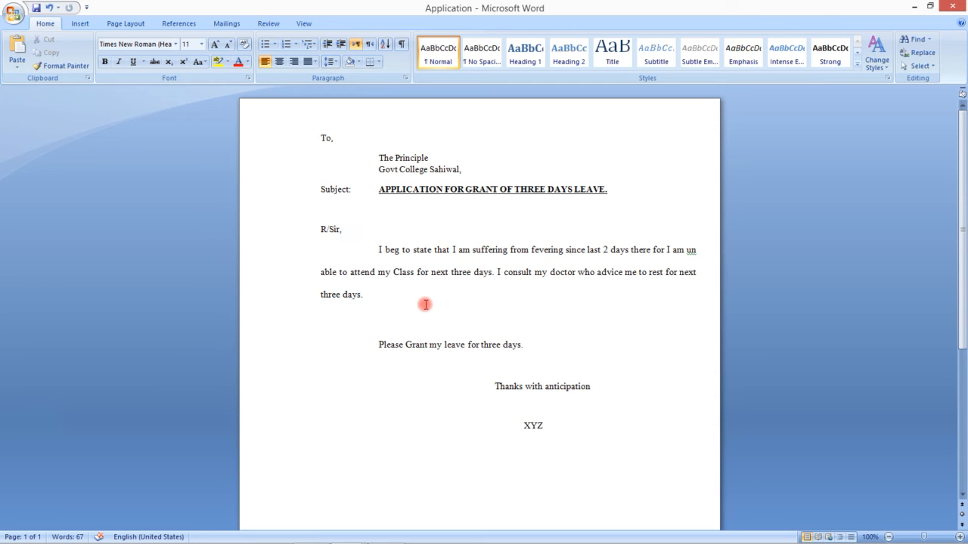
# Create a new blank document
pyautogui.click(14, 17)
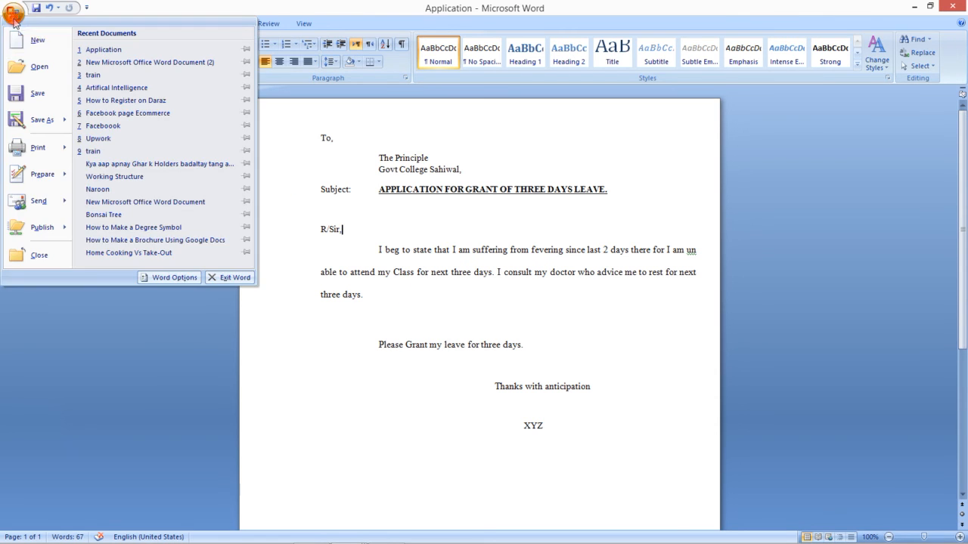
pyautogui.click(31, 40)
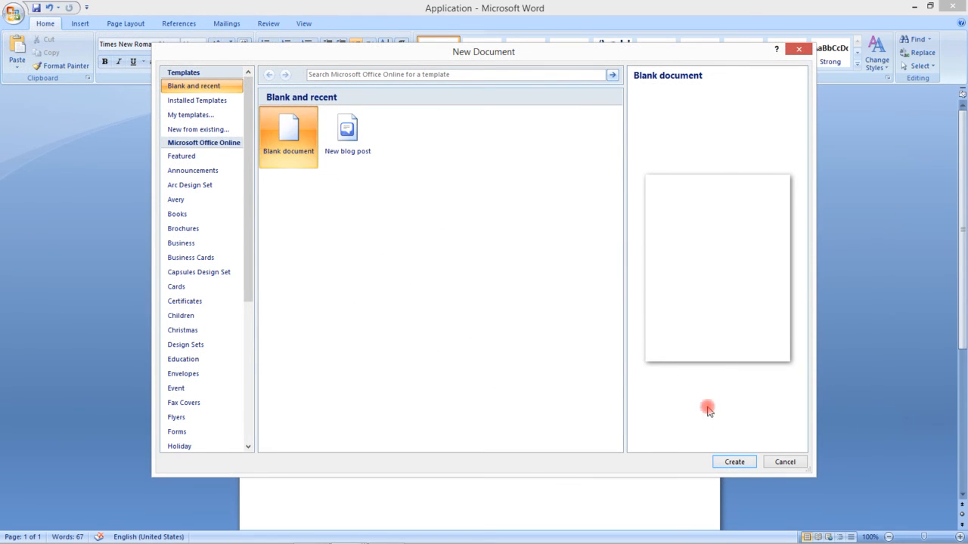
pyautogui.click(731, 462)
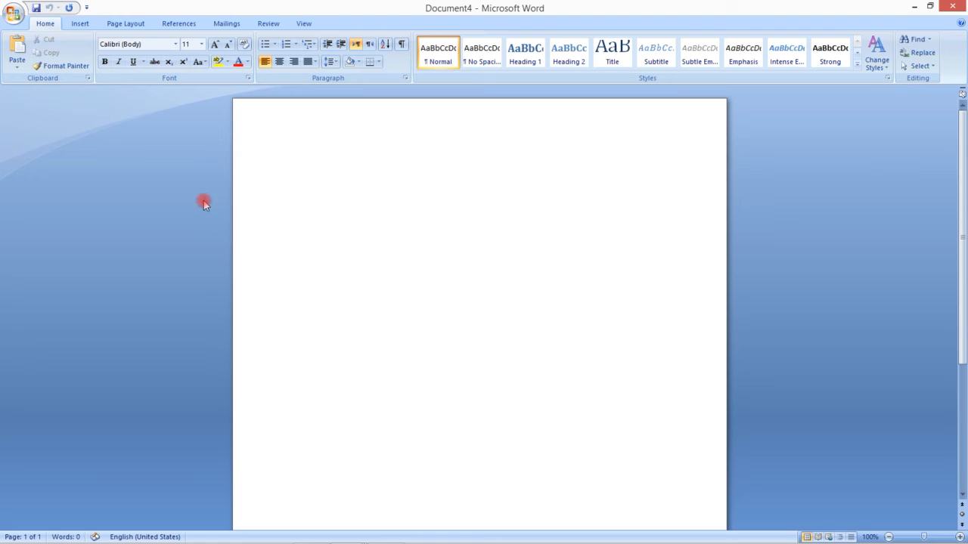
# Insert a table with four columns and one row in the blank document
pyautogui.click(79, 23)
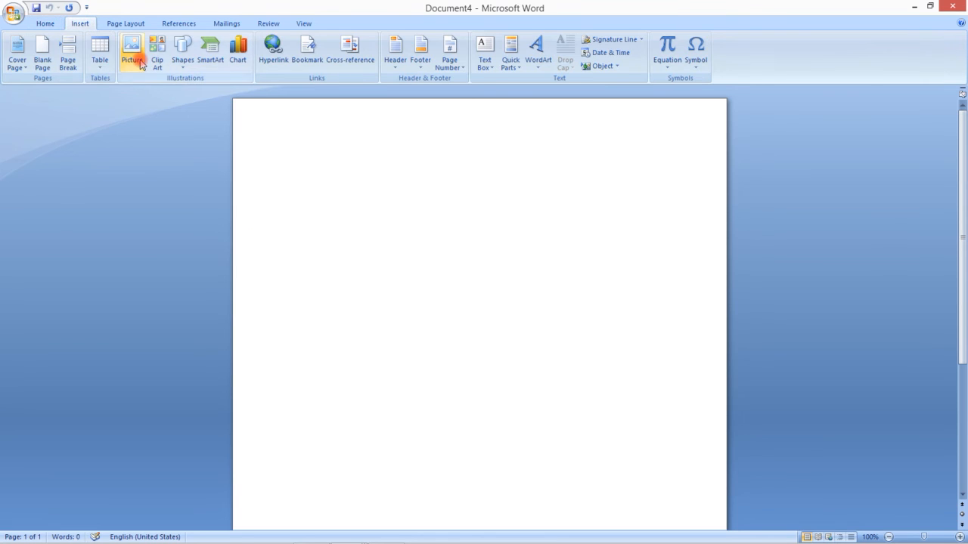
pyautogui.click(100, 54)
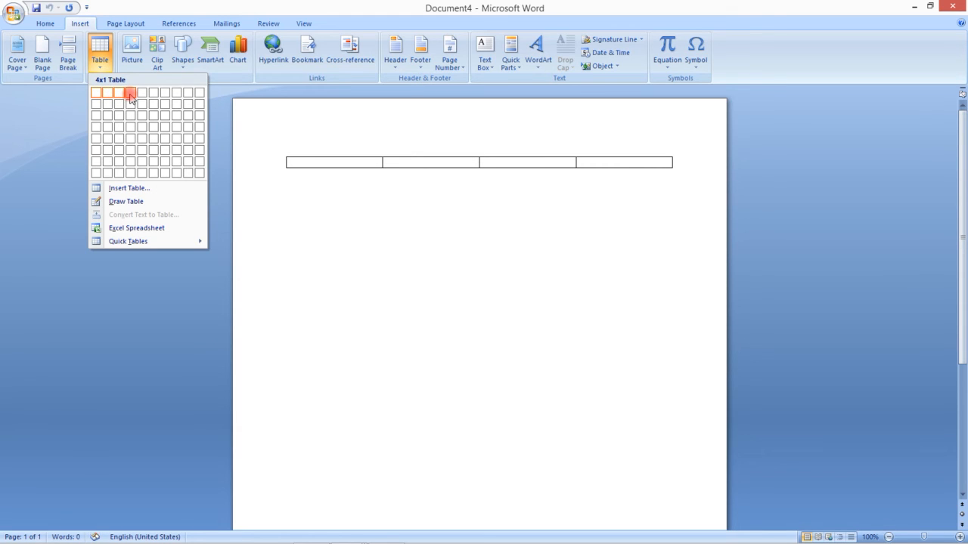
pyautogui.click(130, 94)
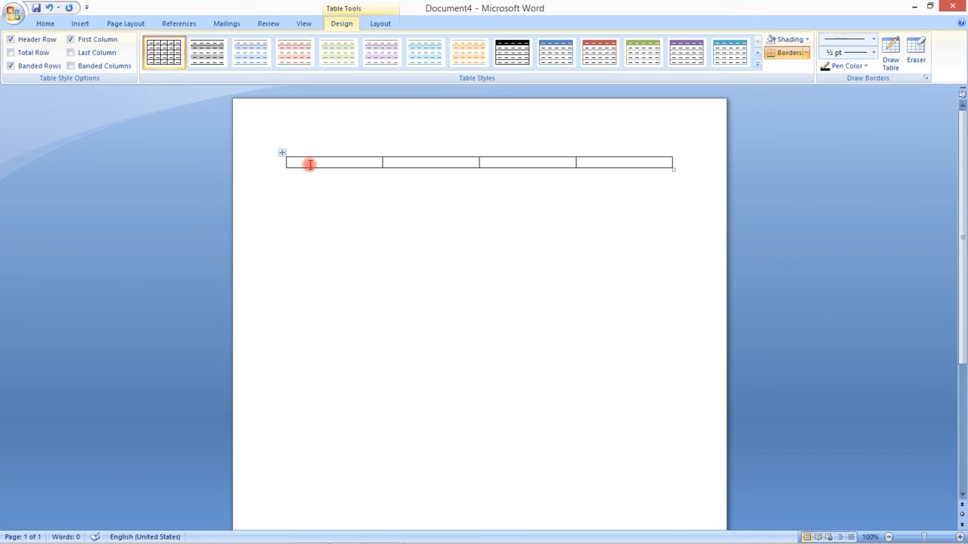
# Narrow the table's first column to a slim strip and adjust the other column borders so the second column is the widest
pyautogui.moveTo(382, 162); pyautogui.dragTo(312, 162)
pyautogui.moveTo(479, 163); pyautogui.dragTo(424, 162)
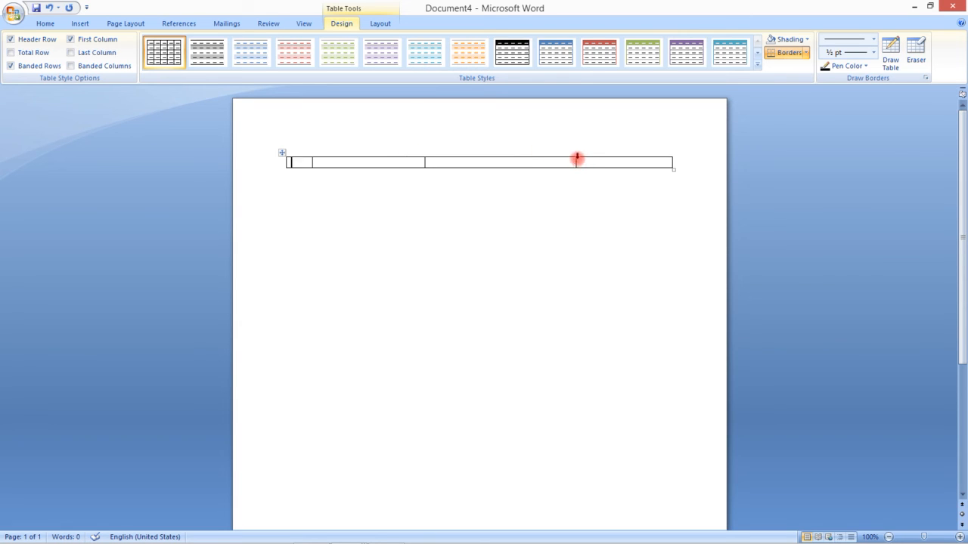
pyautogui.moveTo(576, 162); pyautogui.dragTo(534, 163)
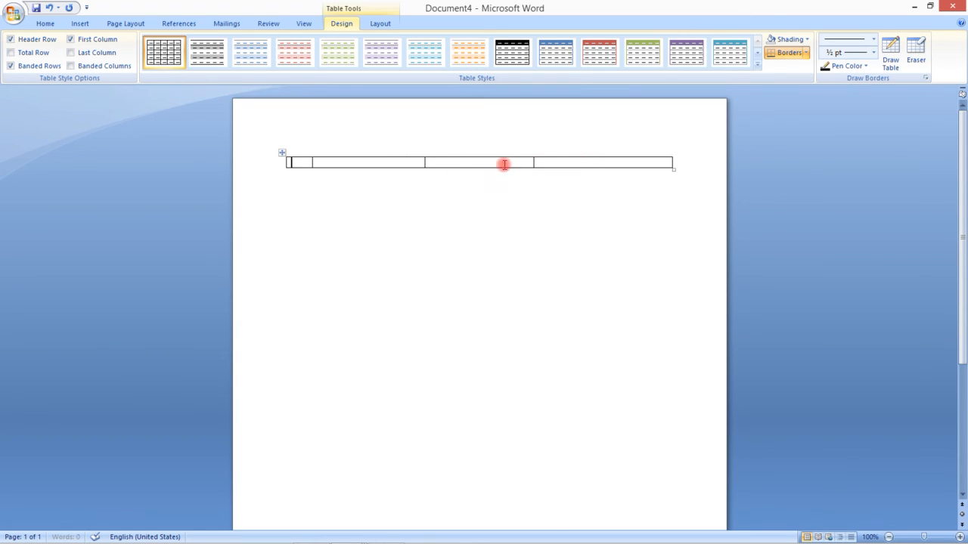
pyautogui.moveTo(425, 161); pyautogui.dragTo(443, 162)
pyautogui.moveTo(537, 161); pyautogui.dragTo(555, 161)
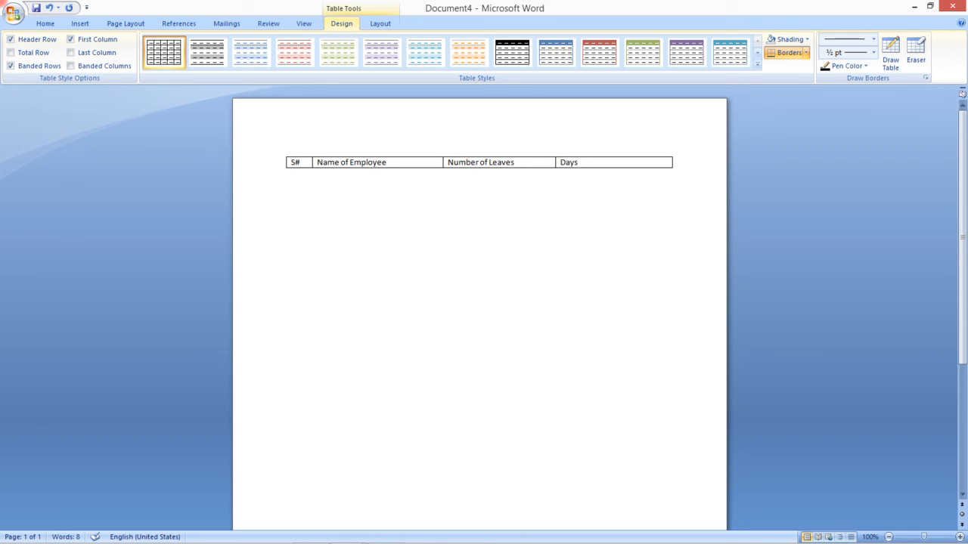
# Replace the third and fourth column headings with Days Present/month and Days absent/month, and add a new row below
pyautogui.press('BackSpace')
pyautogui.press('BackSpace')
pyautogui.press('BackSpace')
pyautogui.press('BackSpace')
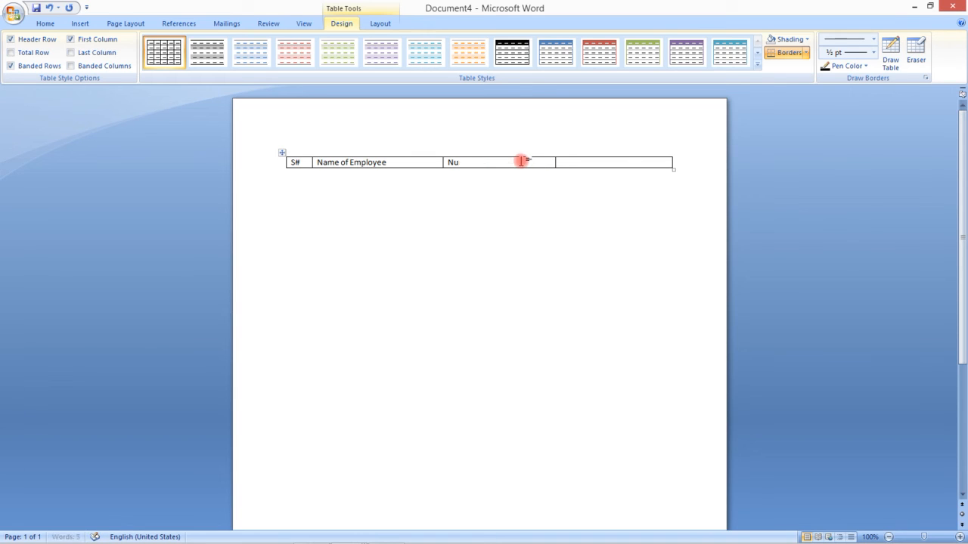
pyautogui.hotkey('ctrl', 'z')
pyautogui.hotkey('ctrl', 'z')
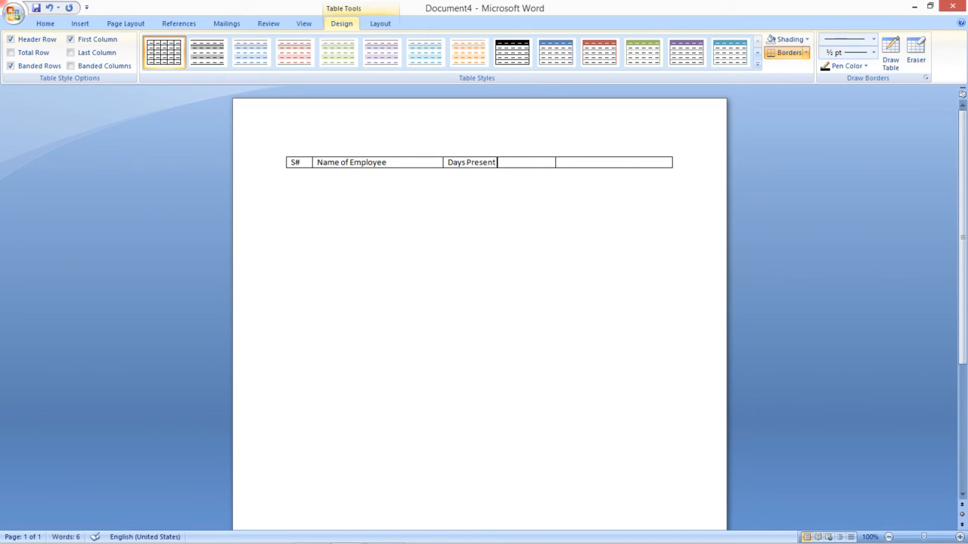
pyautogui.write('th')
pyautogui.press('Tab')
pyautogui.write('D')
pyautogui.press('Tab')
pyautogui.press('Tab')
pyautogui.press('Tab')
pyautogui.press('Tab')
pyautogui.press('Tab')
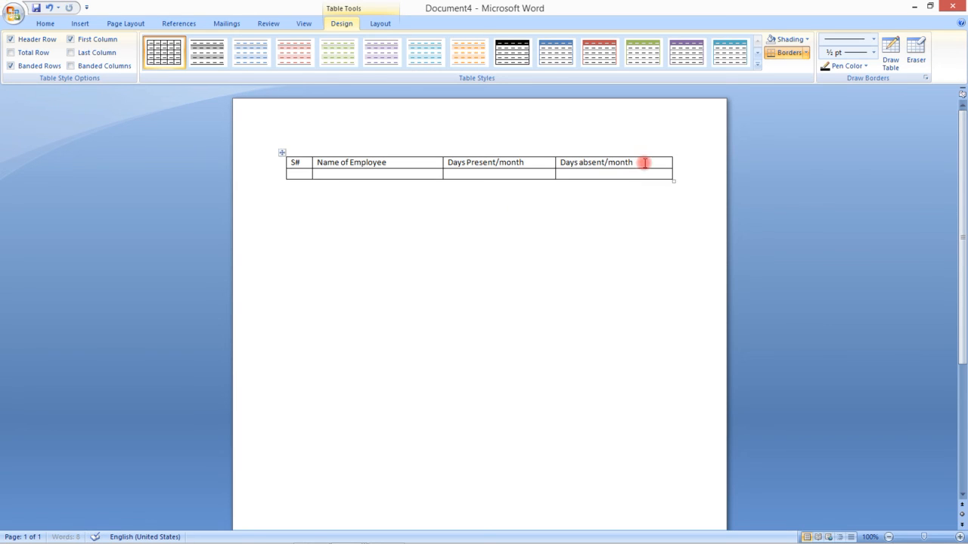
# Fill in employee rows 01 to 05 with the names, days present 23, 20, 15, 28, 22 and days absent 7, 10, 15, 2, 8
pyautogui.press('Tab')
pyautogui.write('Faisal')
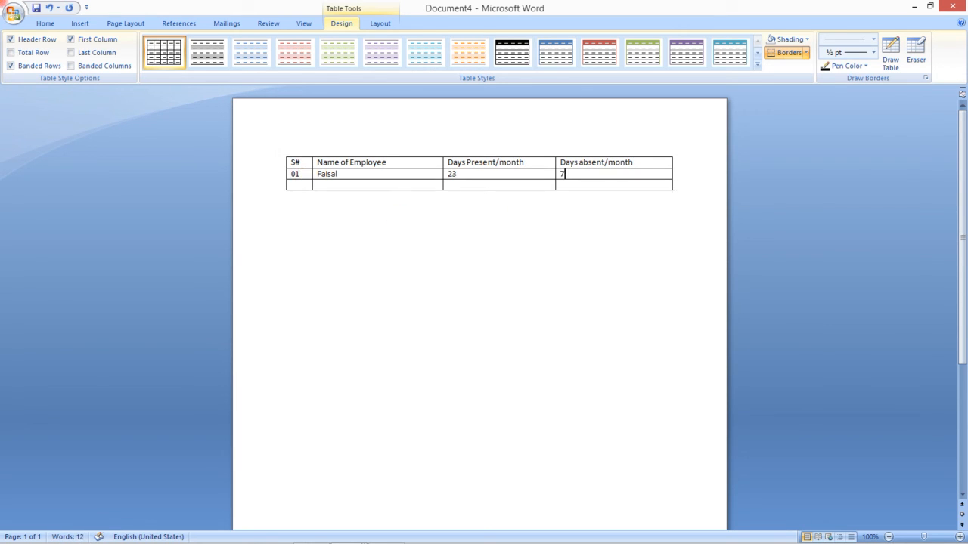
pyautogui.write('\t20\t10\t03\tKashif\t')
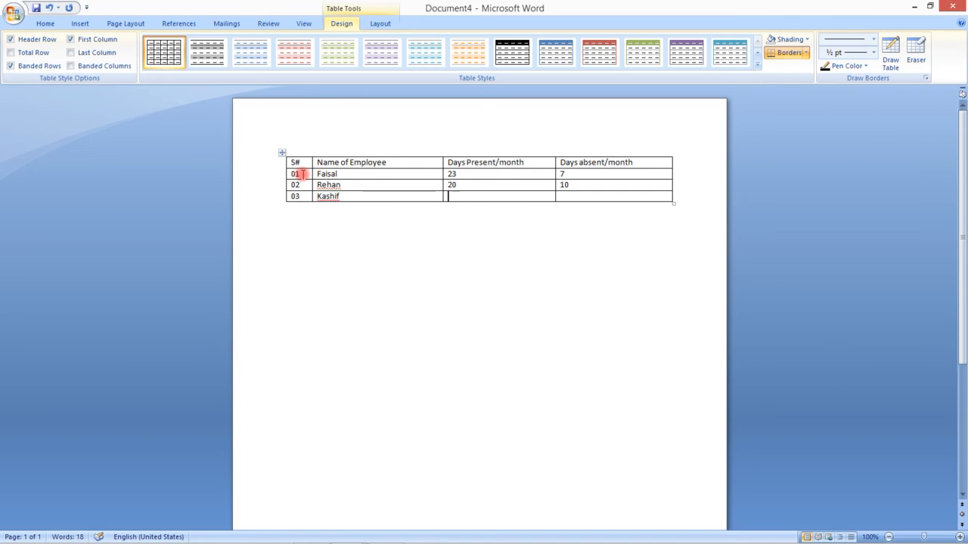
pyautogui.write('15\t15\t04\t28\t2\t05')
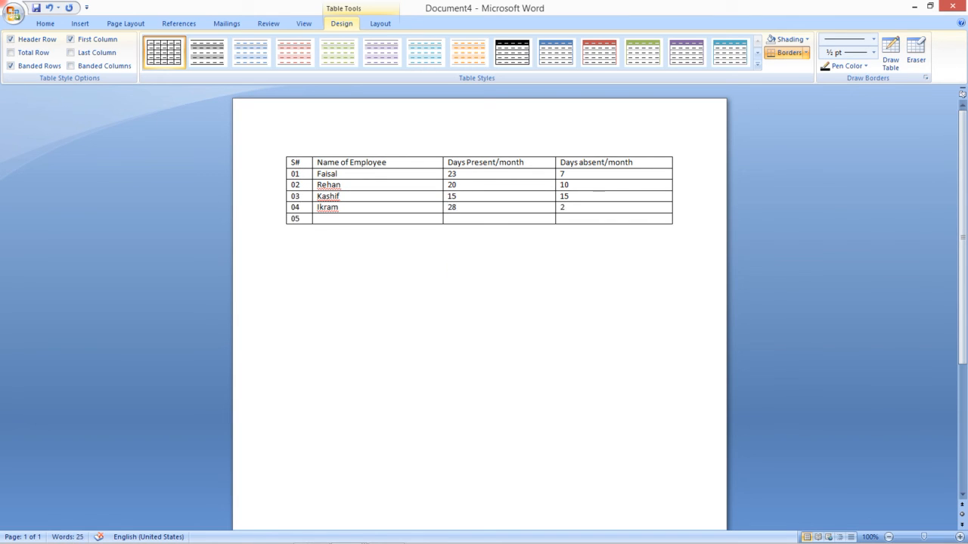
pyautogui.write('8')
# Label the row below the five employees Total: in the Name of Employee column
pyautogui.click(340, 229)
pyautogui.write('Total:')
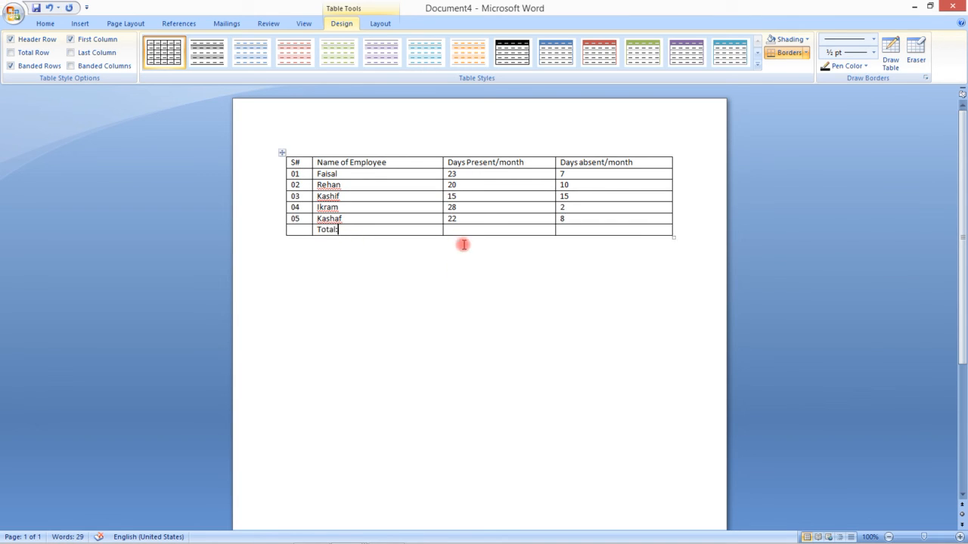
pyautogui.press('Tab')
# Move the table down to add the title Employees Leave Record: above it, and bring the table back up close beneath the title
pyautogui.moveTo(282, 152); pyautogui.dragTo(283, 210)
pyautogui.click(292, 182)
pyautogui.write('Employe')
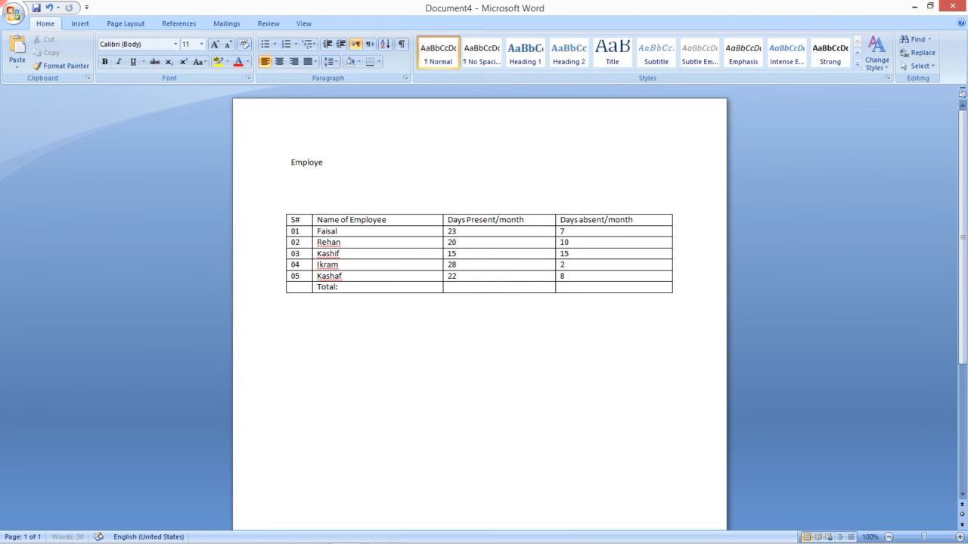
pyautogui.write('es Leave Record:')
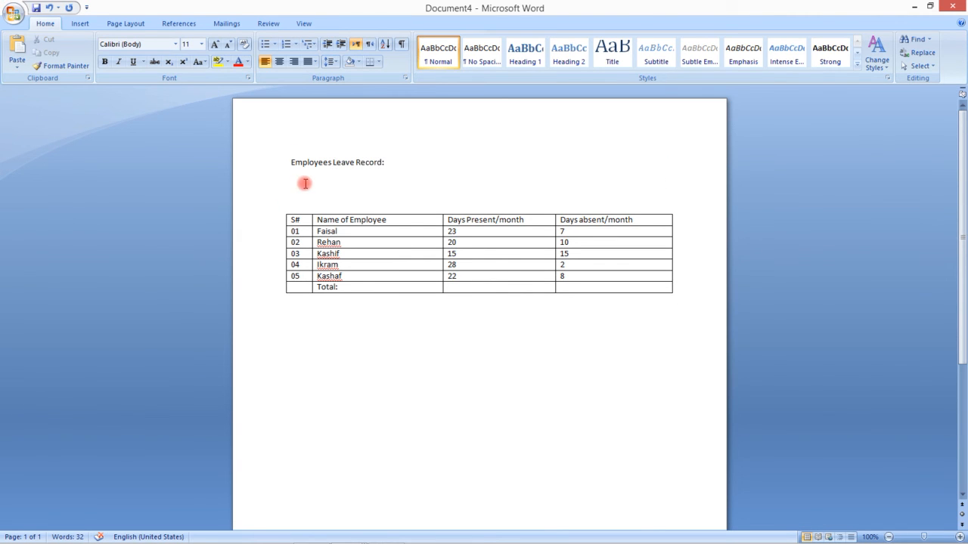
pyautogui.moveTo(282, 210); pyautogui.dragTo(282, 182)
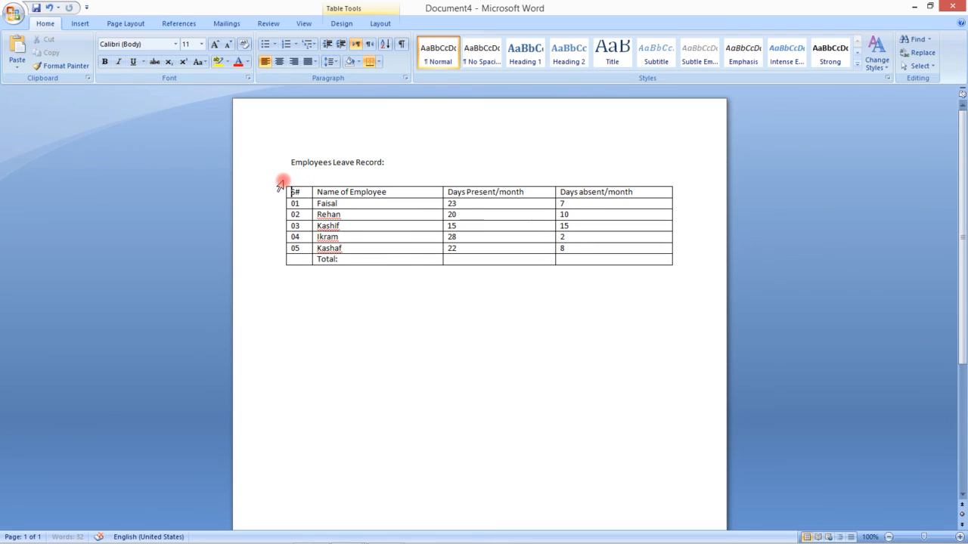
pyautogui.click(332, 346)
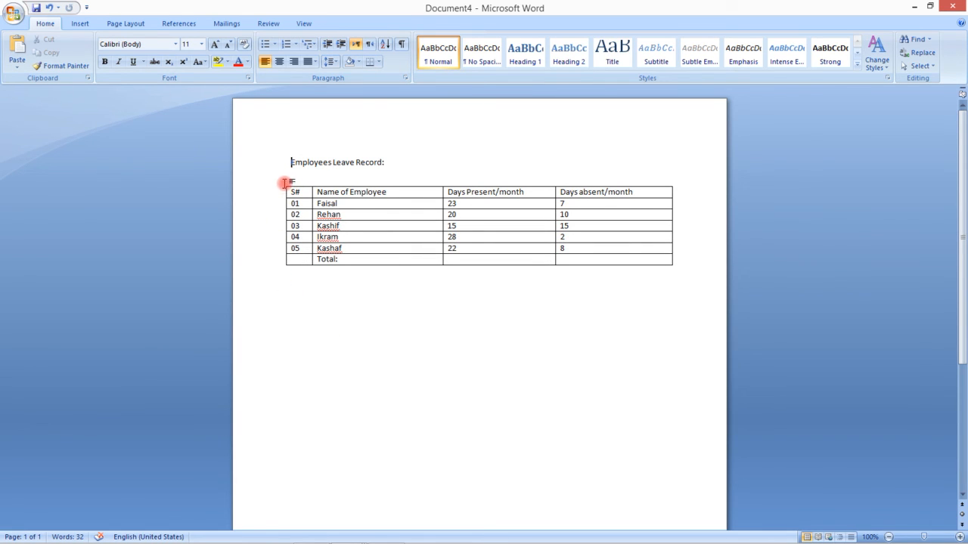
# Format the title Employees Leave Record: as bold and underlined with font size 14
pyautogui.tripleClick(331, 163)
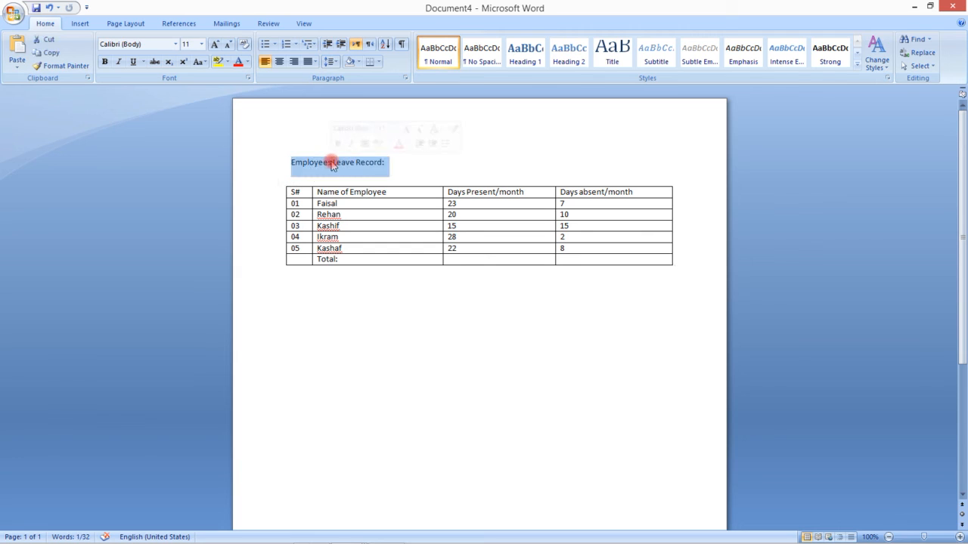
pyautogui.hotkey('ctrl', 'b')
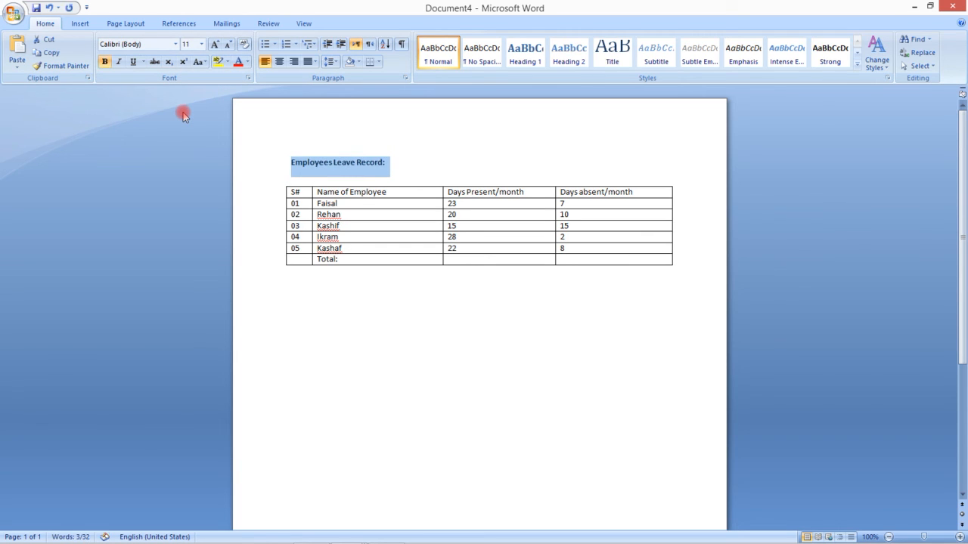
pyautogui.hotkey('ctrl', 'shift', '.')
pyautogui.hotkey('ctrl', 'shift', '.')
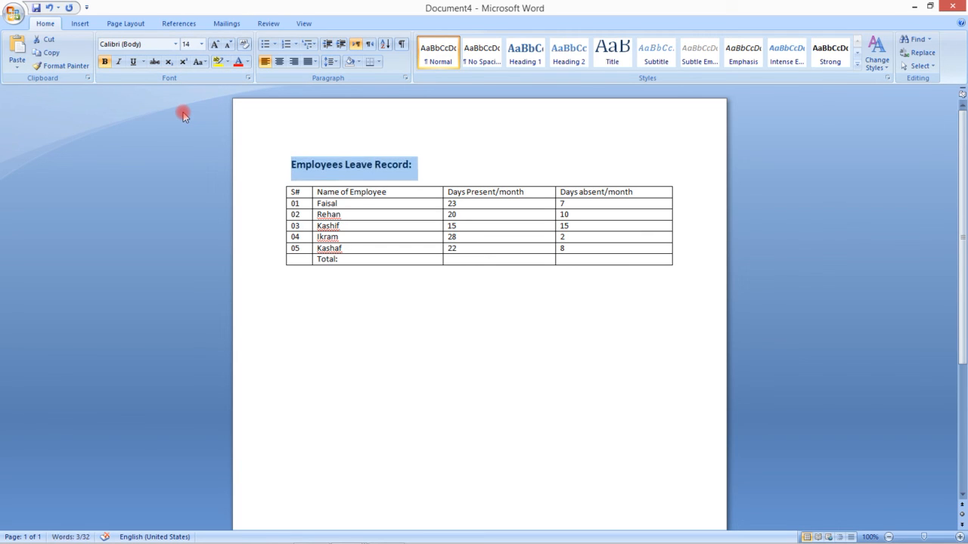
pyautogui.hotkey('ctrl', 'u')
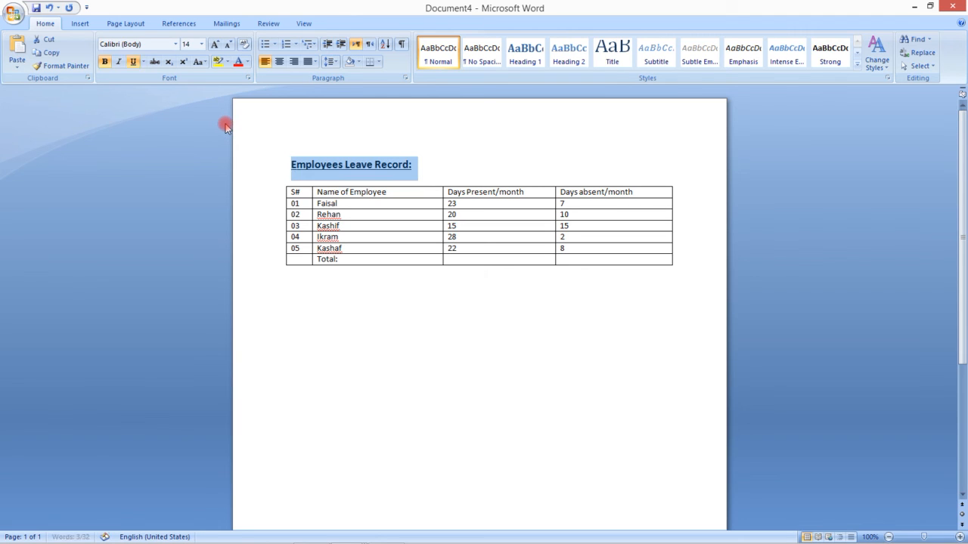
pyautogui.press('Right')
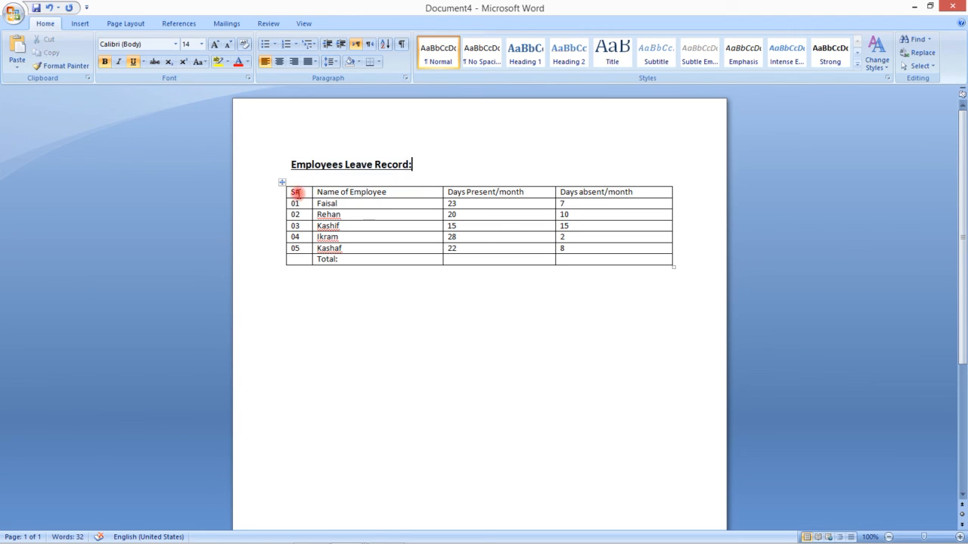
# Make the table's heading row bold with font size 14
pyautogui.click(295, 192)
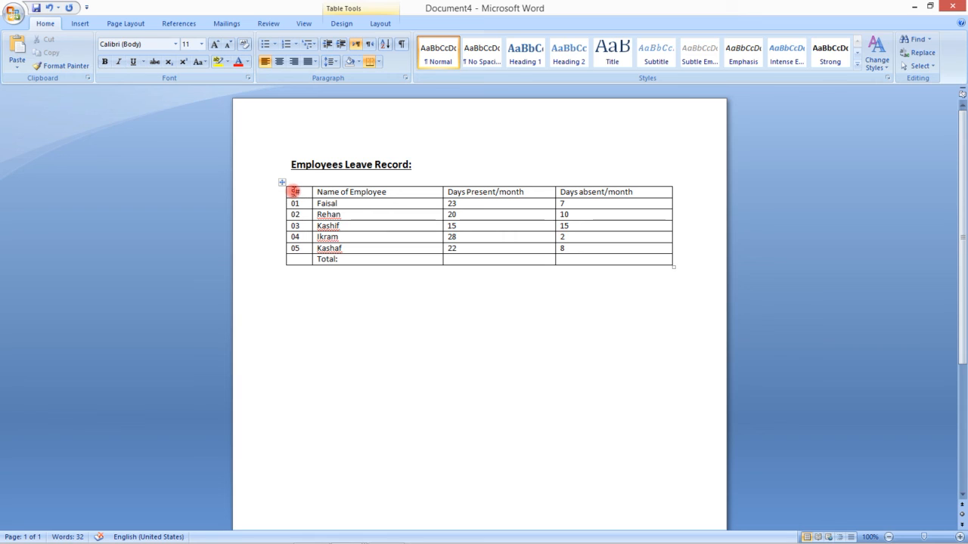
pyautogui.hotkey('shift', 'Right')
pyautogui.hotkey('shift', 'Right')
pyautogui.hotkey('shift', 'Right')
pyautogui.hotkey('shift', 'Right')
pyautogui.hotkey('shift', 'Right')
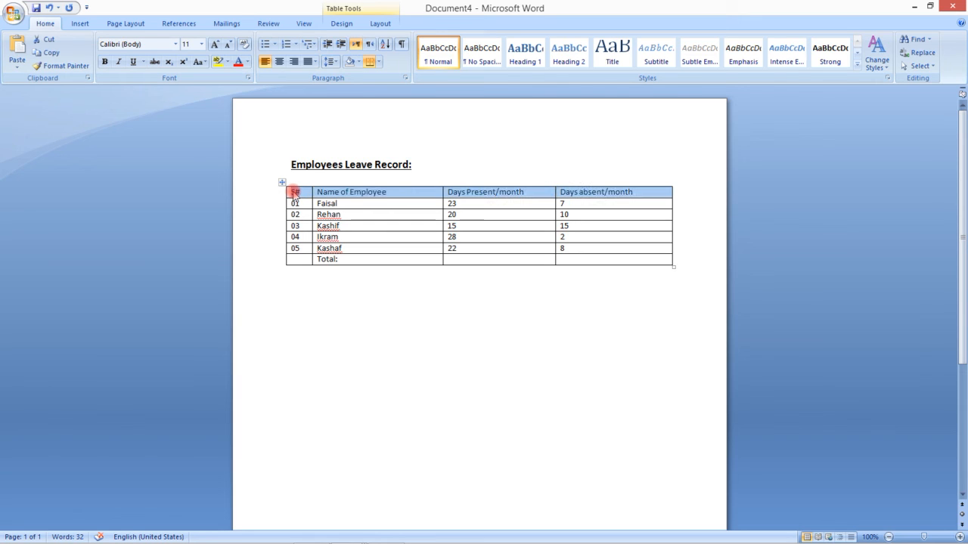
pyautogui.hotkey('ctrl', 'b')
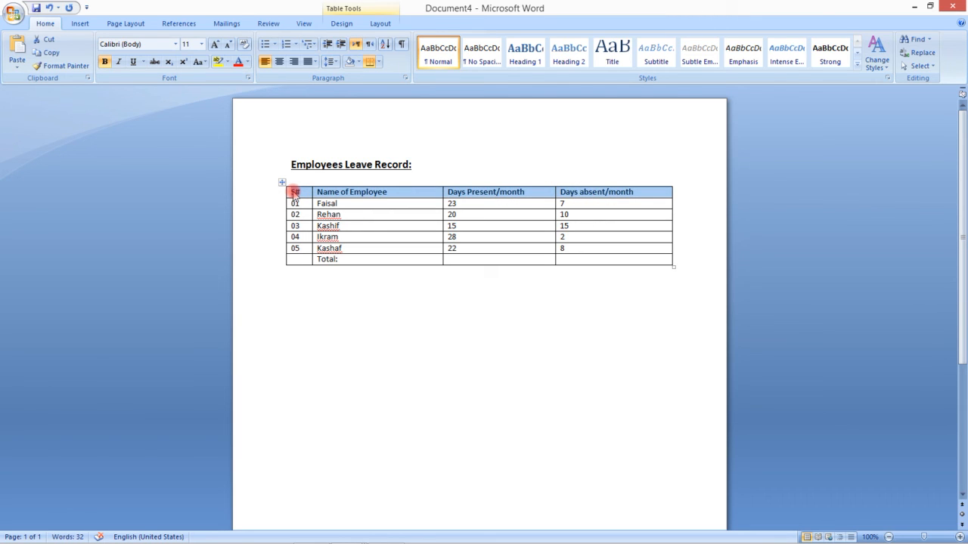
pyautogui.hotkey('ctrl', ']')
pyautogui.hotkey('ctrl', ']')
pyautogui.hotkey('ctrl', ']')
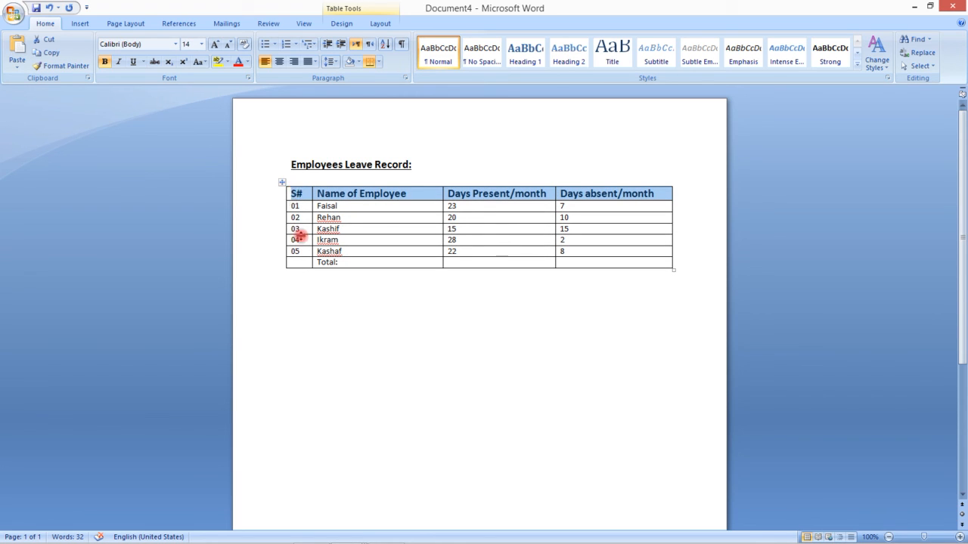
pyautogui.click(300, 231)
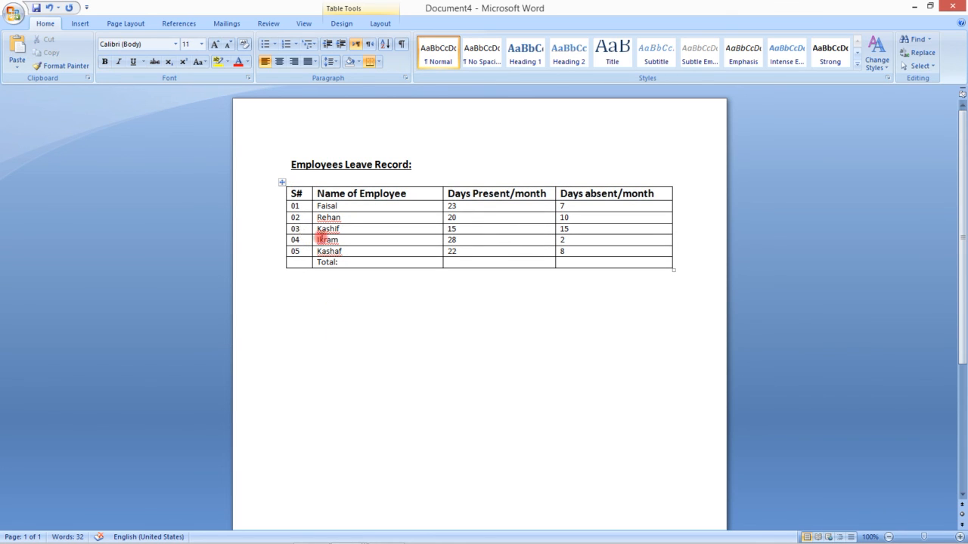
# Add the four employee names flagged as misspelled, in rows 02 to 05, to the spelling dictionary
pyautogui.rightClick(328, 217)
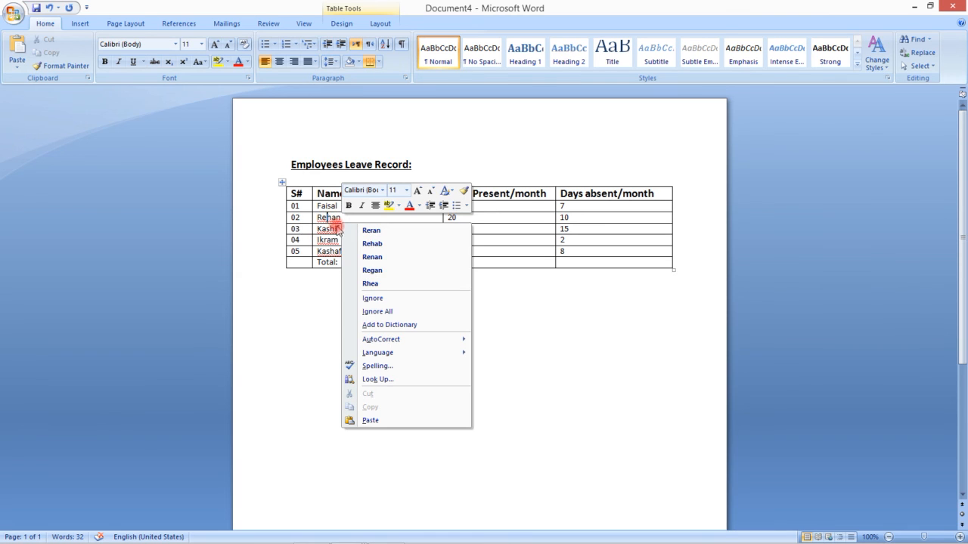
pyautogui.click(356, 326)
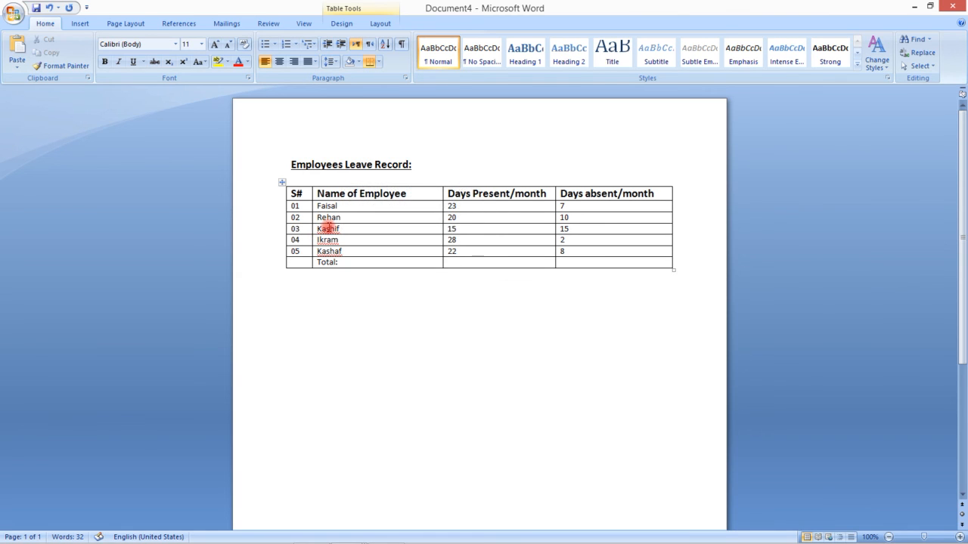
pyautogui.rightClick(329, 228)
pyautogui.click(356, 325)
pyautogui.rightClick(332, 240)
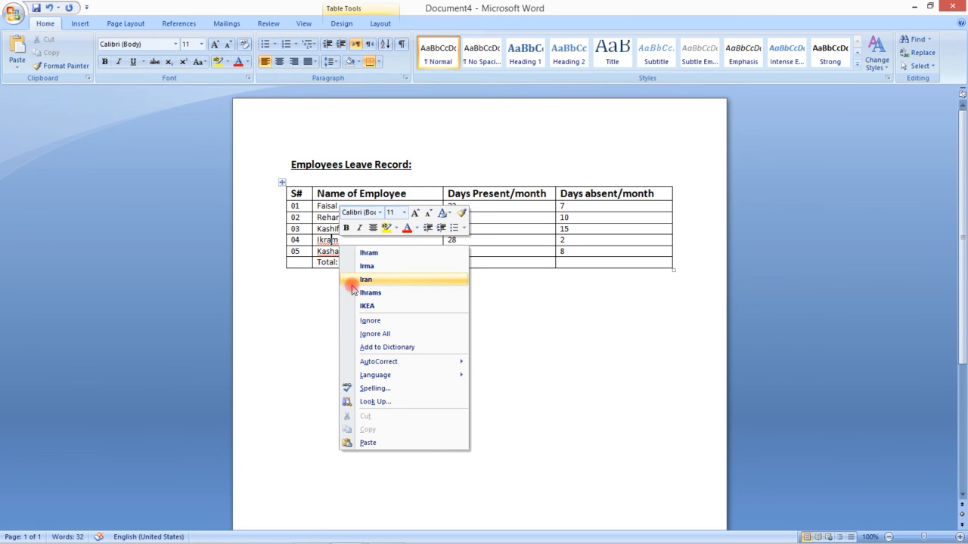
pyautogui.click(350, 345)
pyautogui.rightClick(331, 252)
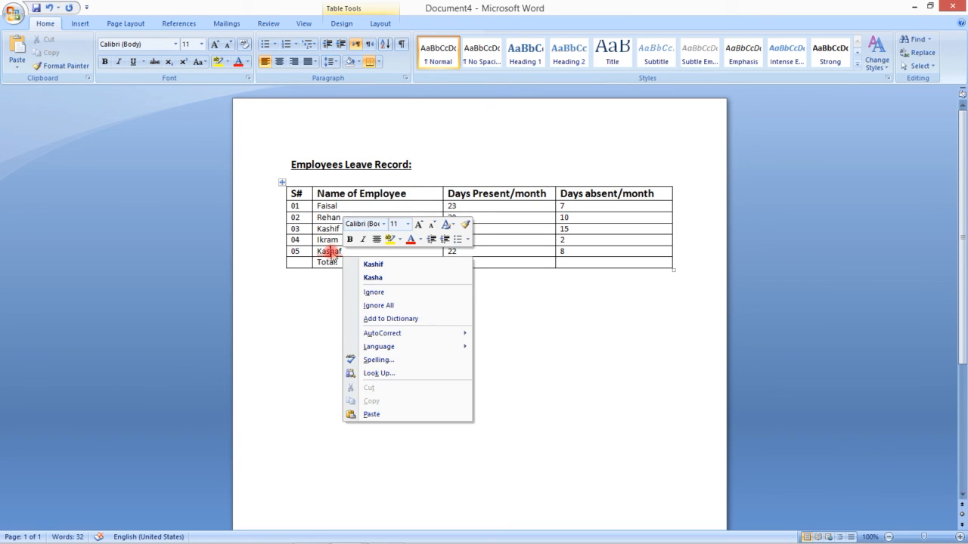
pyautogui.click(367, 319)
pyautogui.click(398, 165)
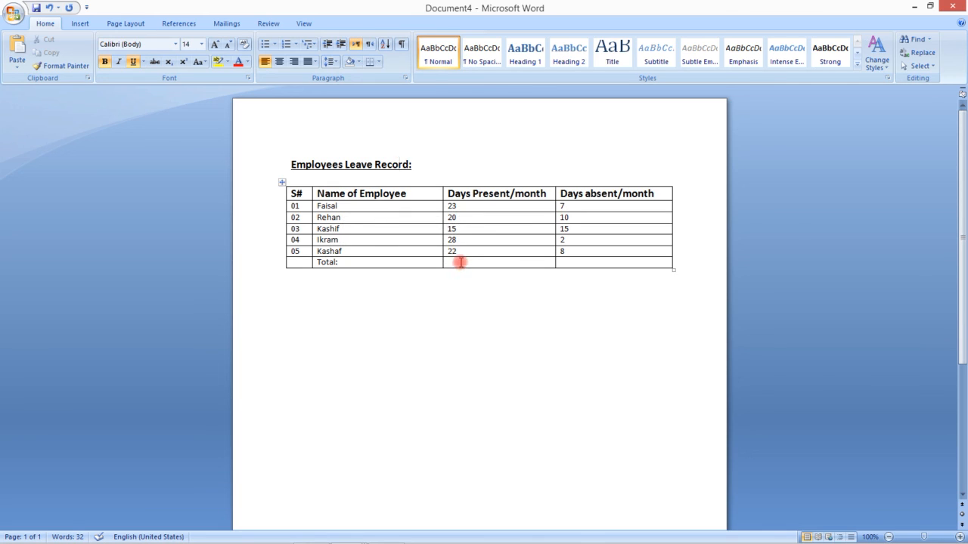
# Enter the totals in the Total row: 108 for days present and 42 for days absent
pyautogui.click(452, 241)
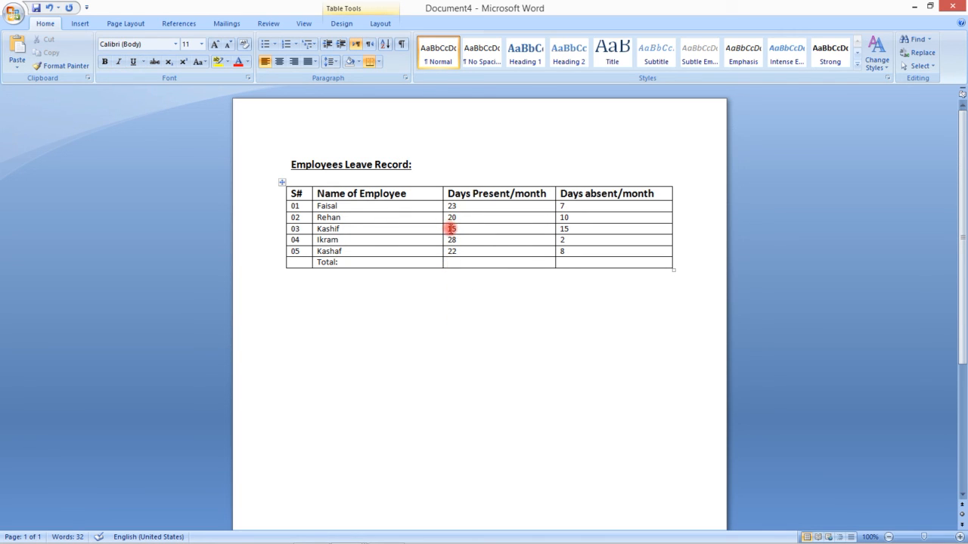
pyautogui.click(448, 263)
pyautogui.write('108')
pyautogui.press('Tab')
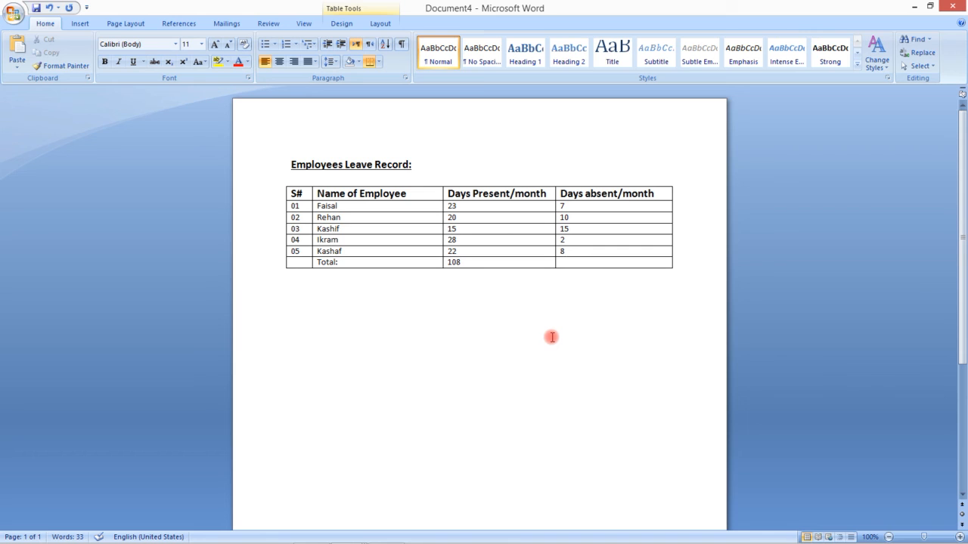
pyautogui.write('42')
# Choose a ½ pt double-line border style for the table's heading row and apply it to the row's bottom edge
pyautogui.moveTo(292, 195); pyautogui.dragTo(488, 197)
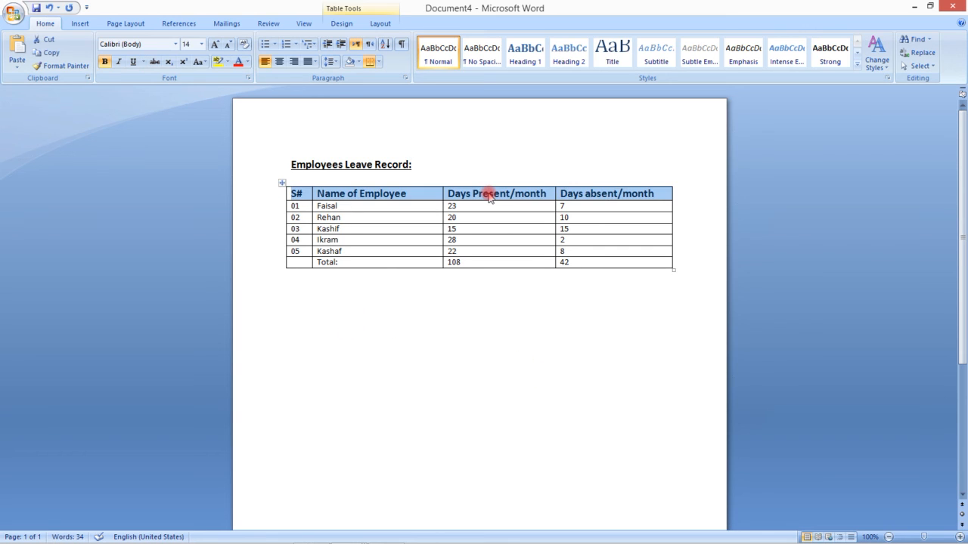
pyautogui.rightClick(489, 196)
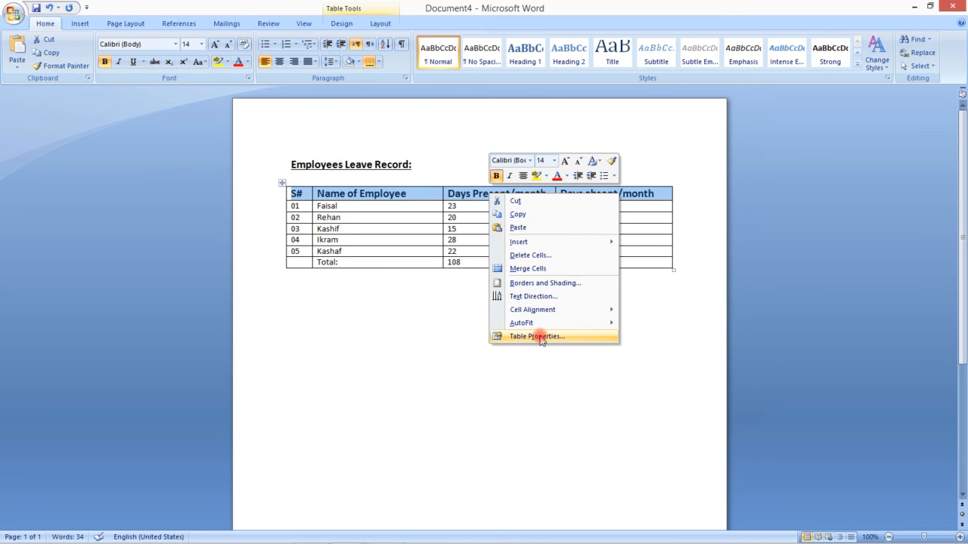
pyautogui.click(538, 282)
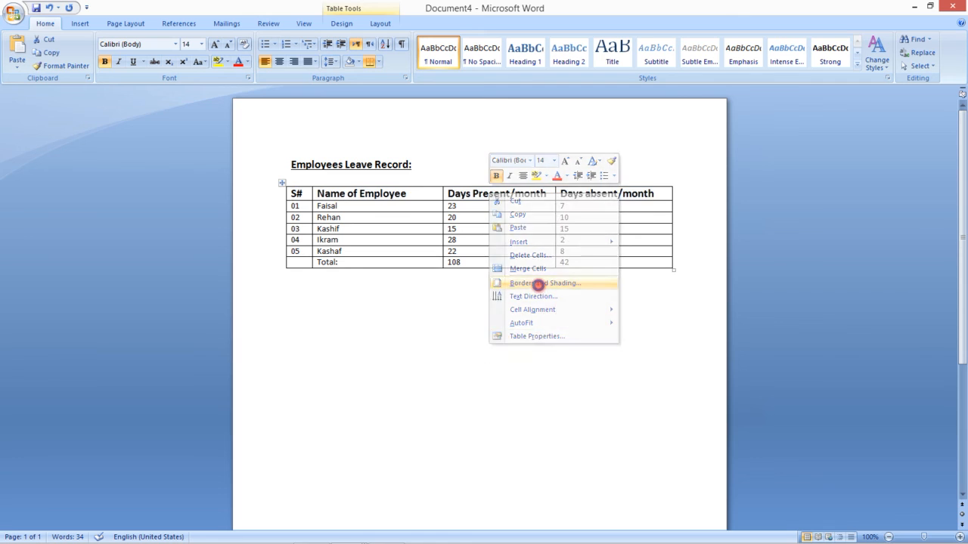
pyautogui.moveTo(490, 146); pyautogui.dragTo(457, 279)
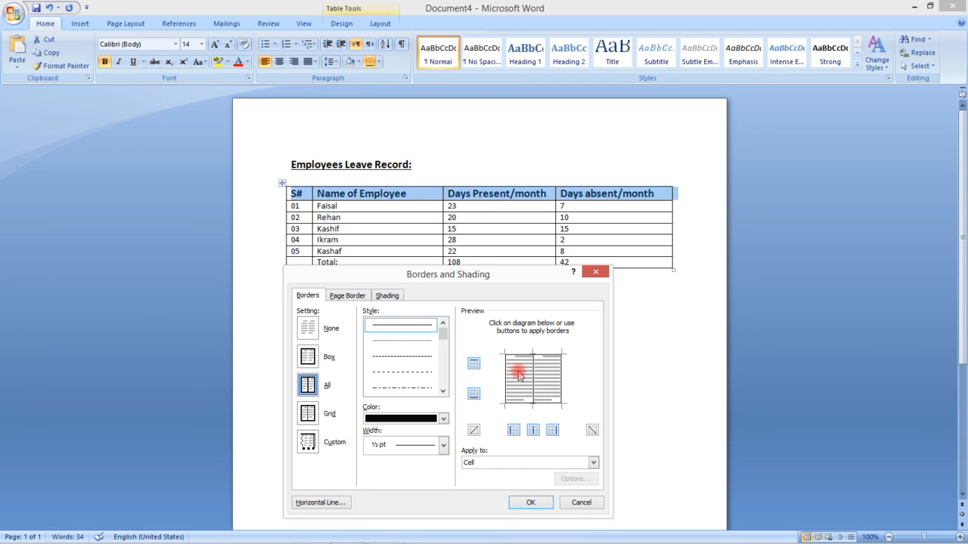
pyautogui.moveTo(446, 337); pyautogui.dragTo(445, 345)
pyautogui.click(409, 364)
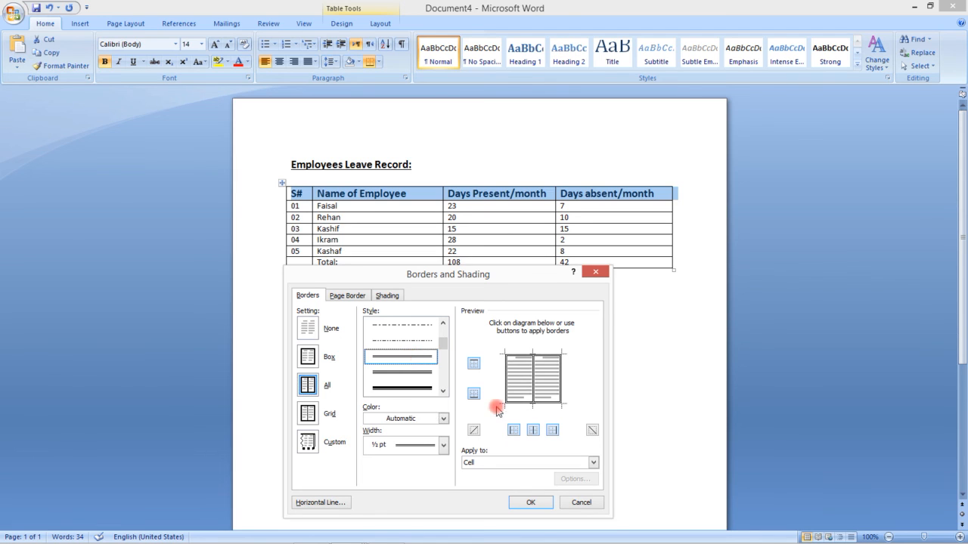
pyautogui.click(531, 407)
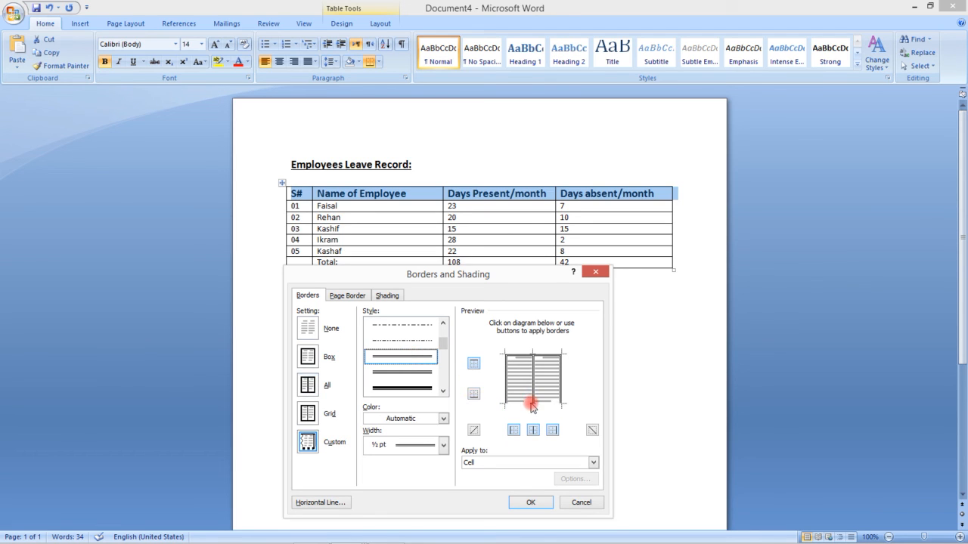
pyautogui.scroll(3, 429, 349)
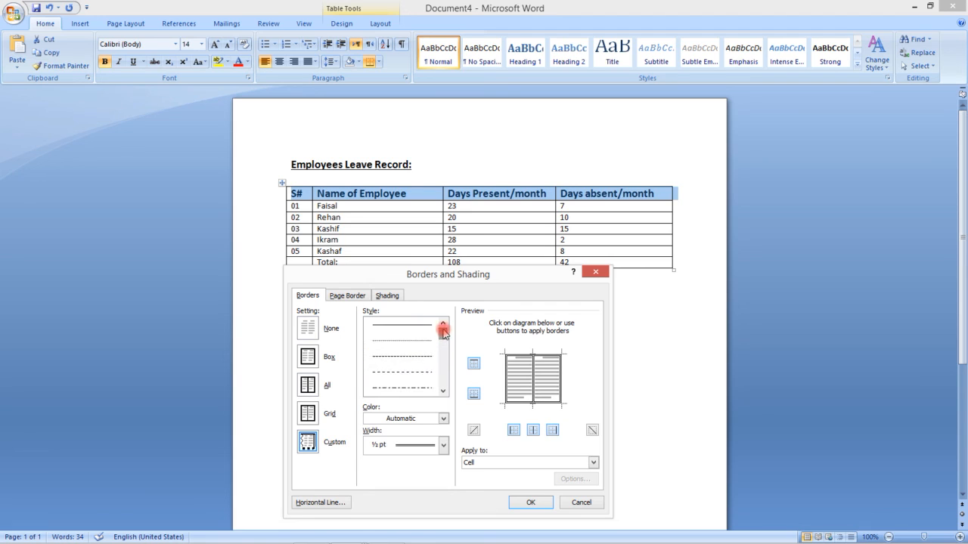
# Set the heading row's top, left, inside vertical and right borders to a single ½ pt solid line, keeping the double bottom border
pyautogui.click(420, 327)
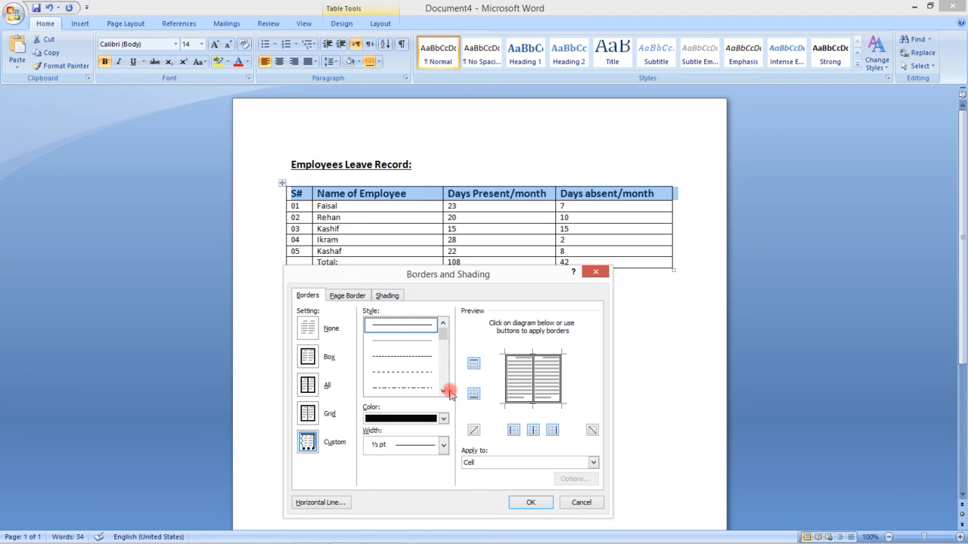
pyautogui.click(506, 378)
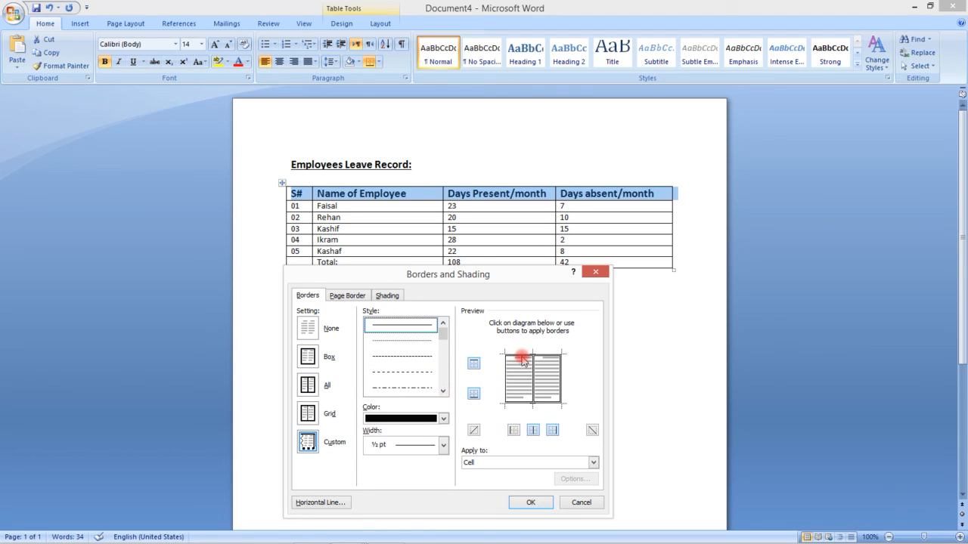
pyautogui.click(524, 355)
pyautogui.click(534, 371)
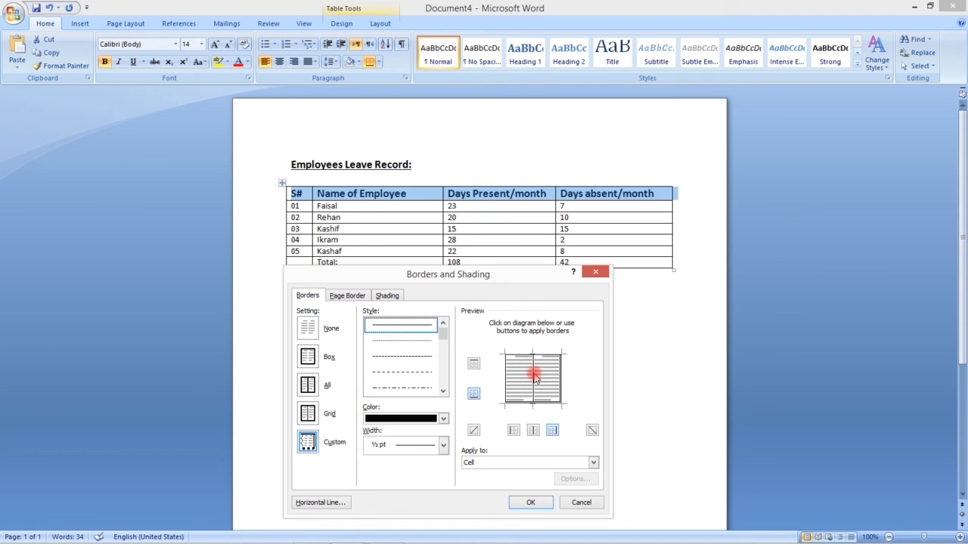
pyautogui.click(560, 377)
pyautogui.click(540, 502)
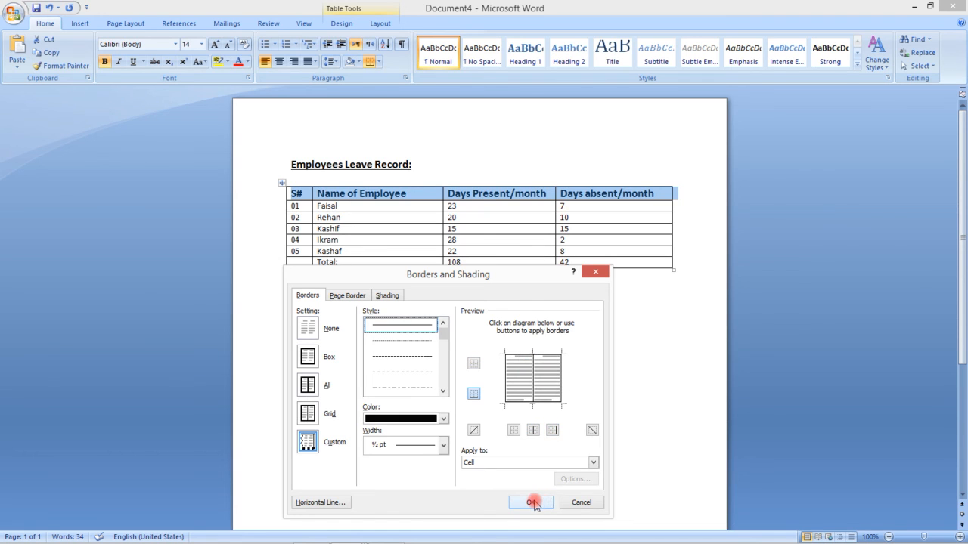
pyautogui.click(534, 504)
pyautogui.click(446, 363)
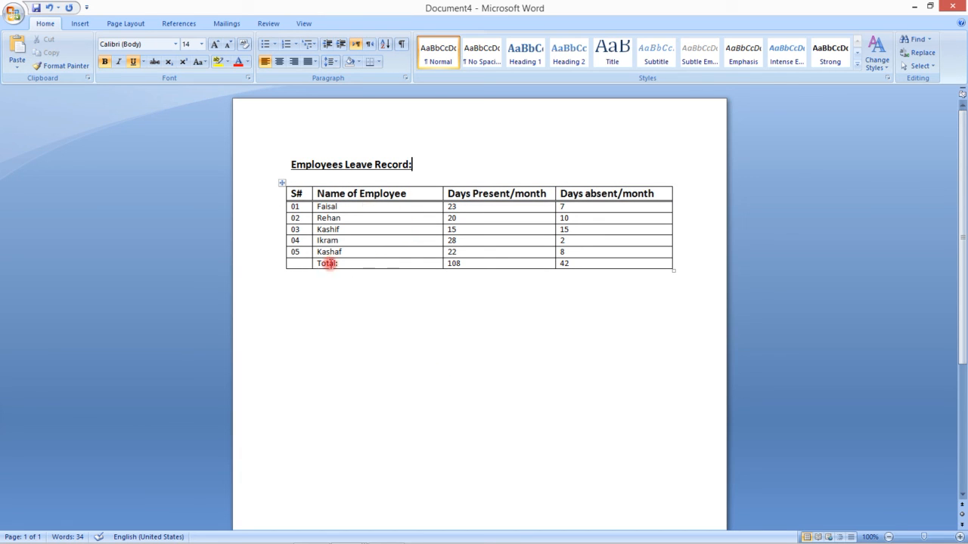
# Give the table's Total row a double-line bottom border
pyautogui.moveTo(294, 265); pyautogui.dragTo(583, 264)
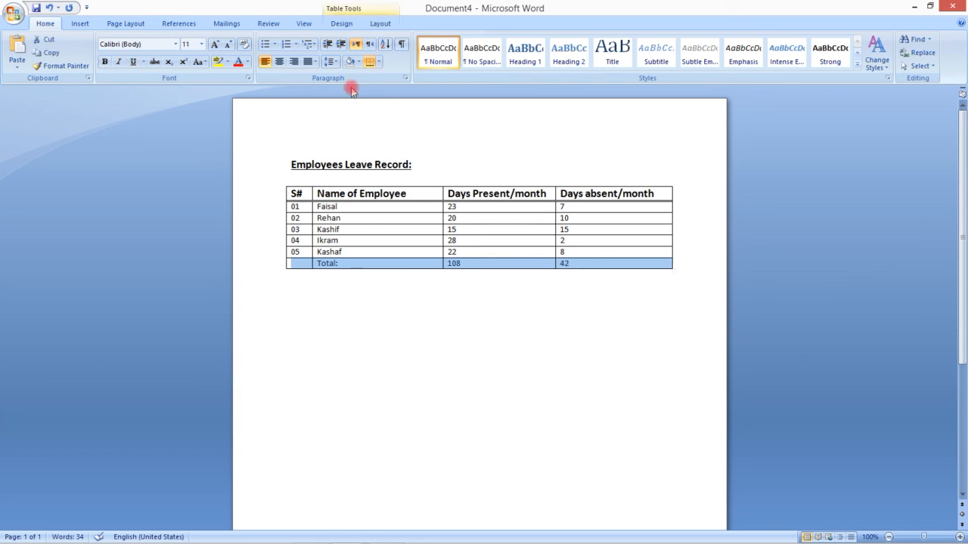
pyautogui.rightClick(401, 266)
pyautogui.click(446, 360)
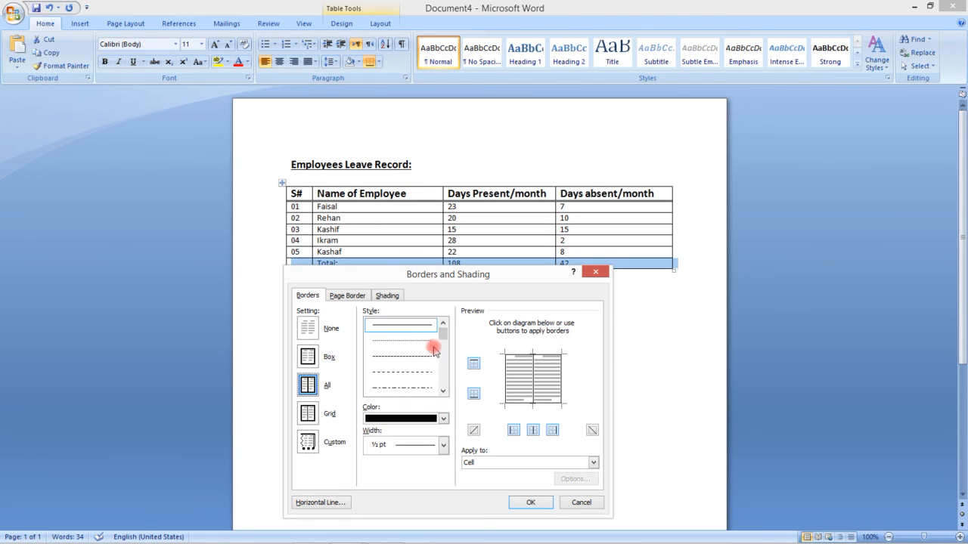
pyautogui.scroll(-2, 443, 317)
pyautogui.click(416, 356)
pyautogui.click(402, 325)
pyautogui.moveTo(442, 344)
pyautogui.mouseDown()
pyautogui.moveTo(442, 334)
pyautogui.moveTo(443, 344)
pyautogui.mouseUp()
pyautogui.click(506, 384)
pyautogui.click(505, 383)
pyautogui.click(408, 357)
pyautogui.click(533, 402)
pyautogui.click(530, 503)
pyautogui.click(535, 443)
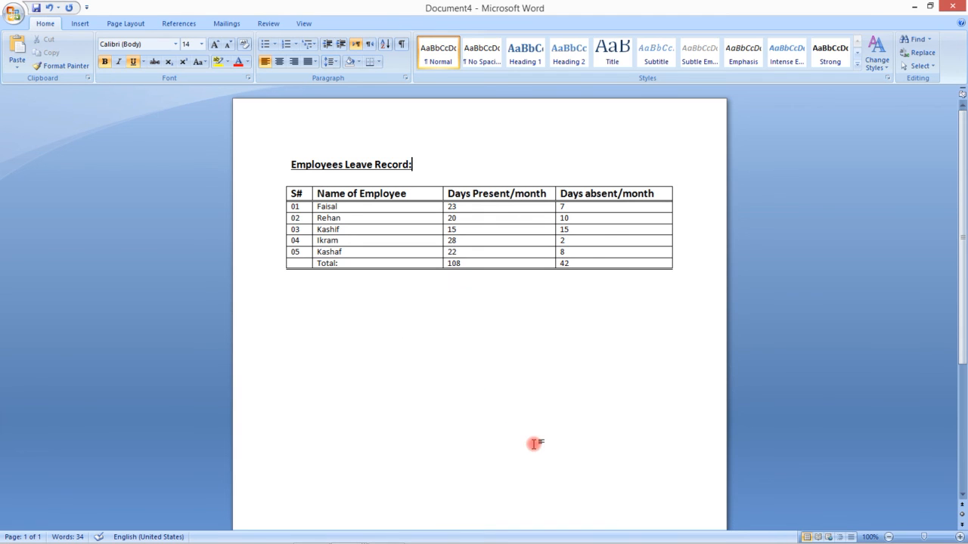
# Add a double-line top border to the Total row
pyautogui.moveTo(303, 263); pyautogui.dragTo(594, 265)
pyautogui.rightClick(406, 268)
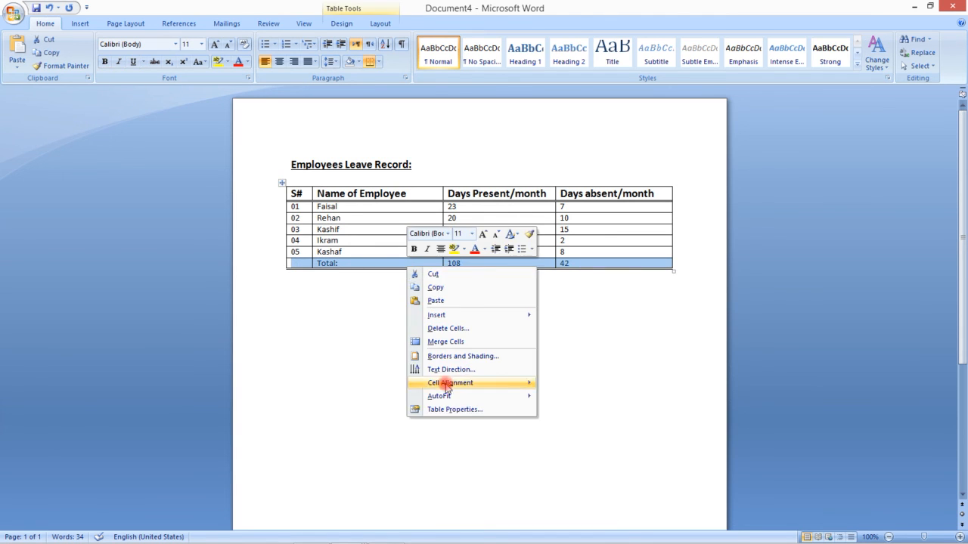
pyautogui.click(446, 360)
pyautogui.click(525, 352)
pyautogui.click(429, 385)
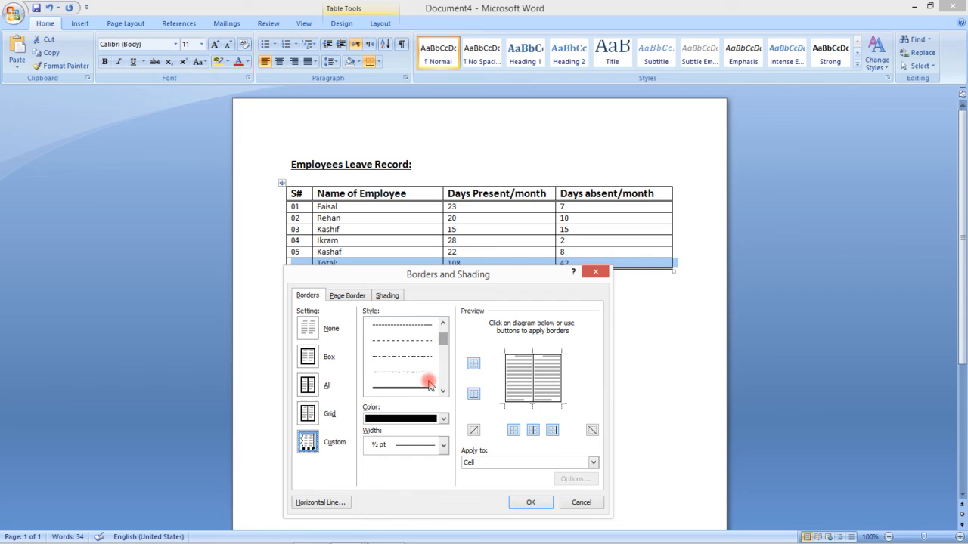
pyautogui.click(529, 354)
pyautogui.click(531, 502)
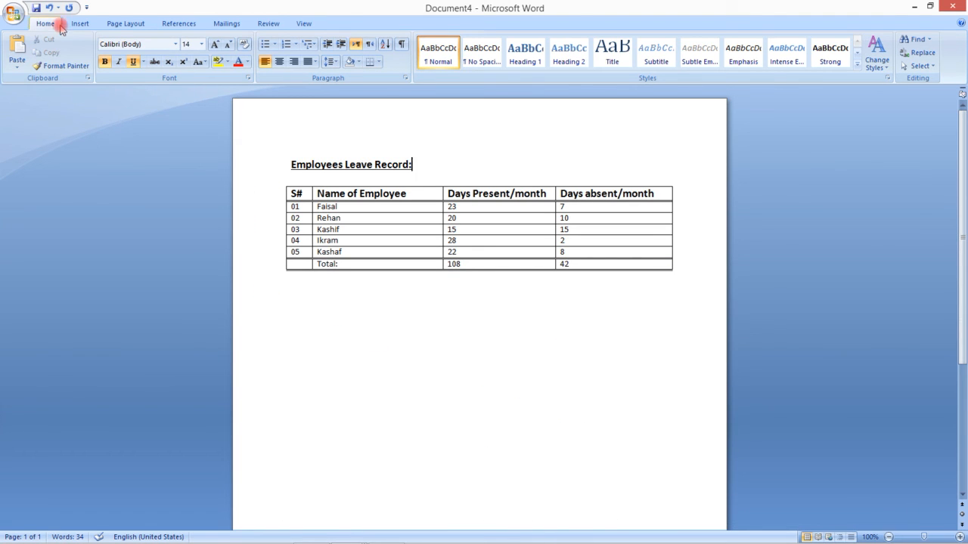
# Check the leave record page in Print Preview at 100% zoom and return to the document
pyautogui.click(15, 15)
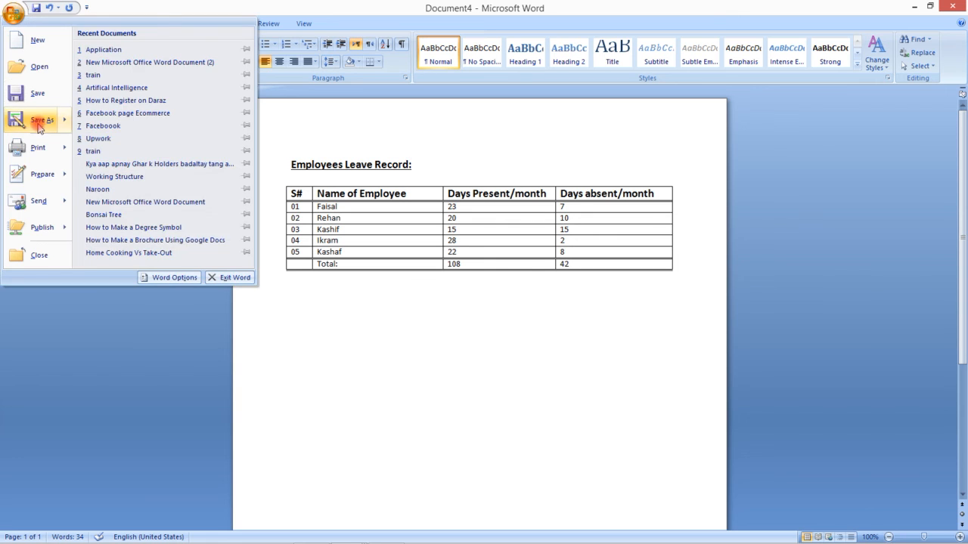
pyautogui.moveTo(42, 149)
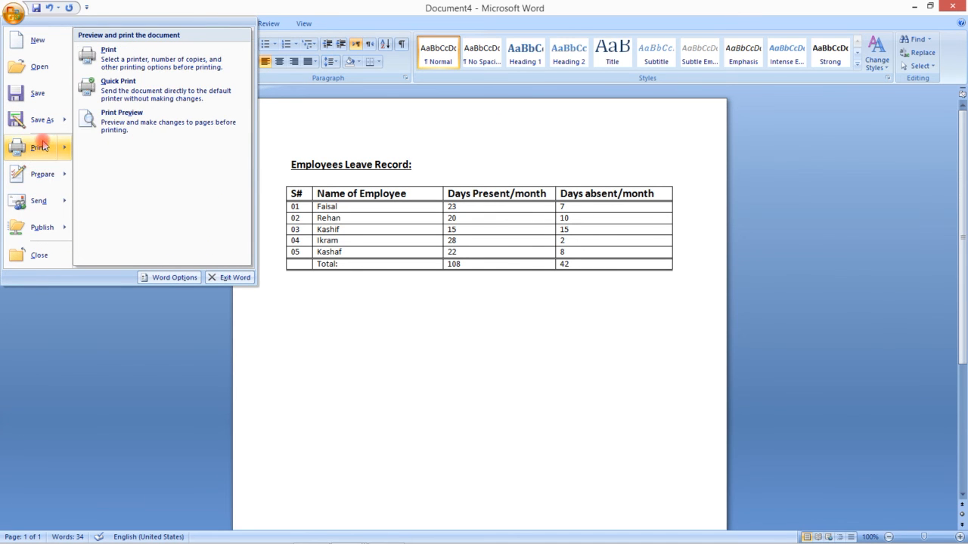
pyautogui.click(152, 135)
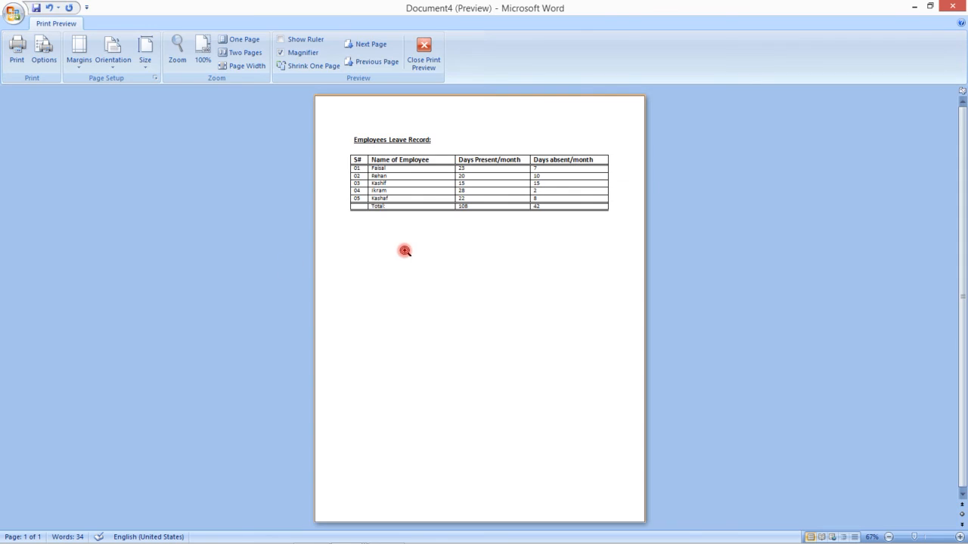
pyautogui.click(423, 207)
pyautogui.click(431, 202)
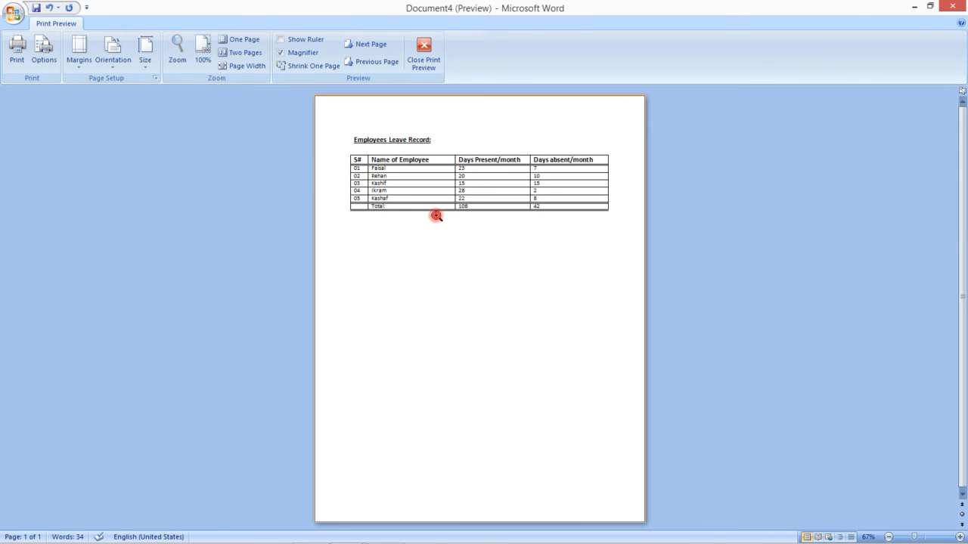
pyautogui.click(439, 192)
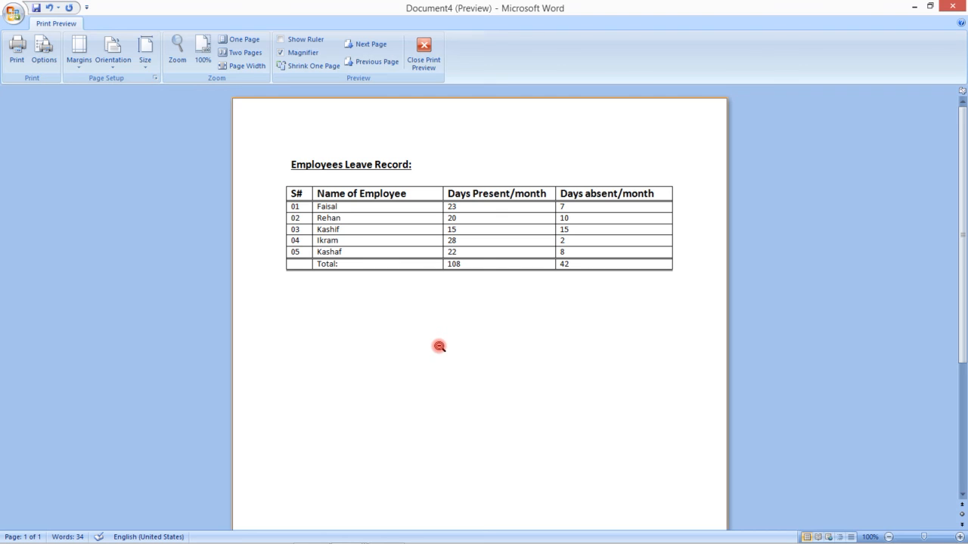
pyautogui.click(424, 55)
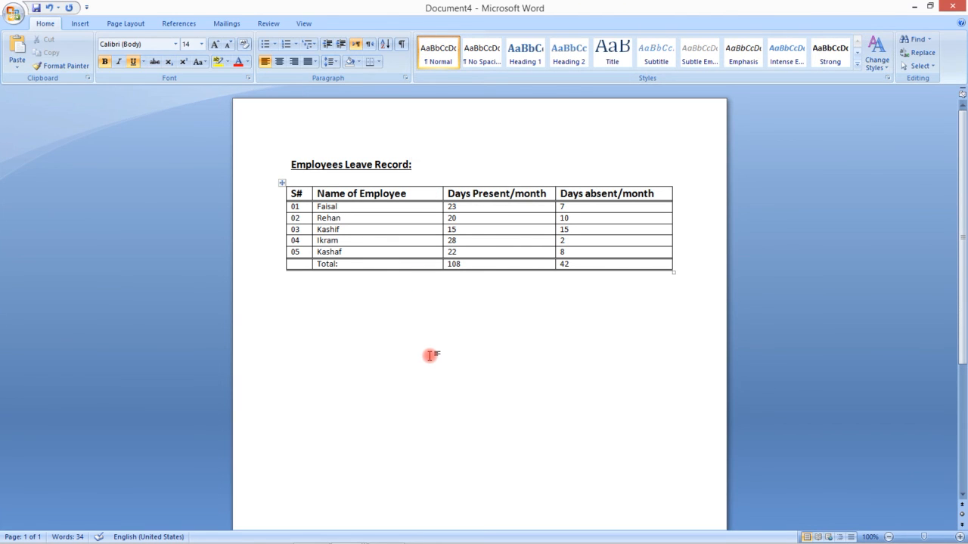